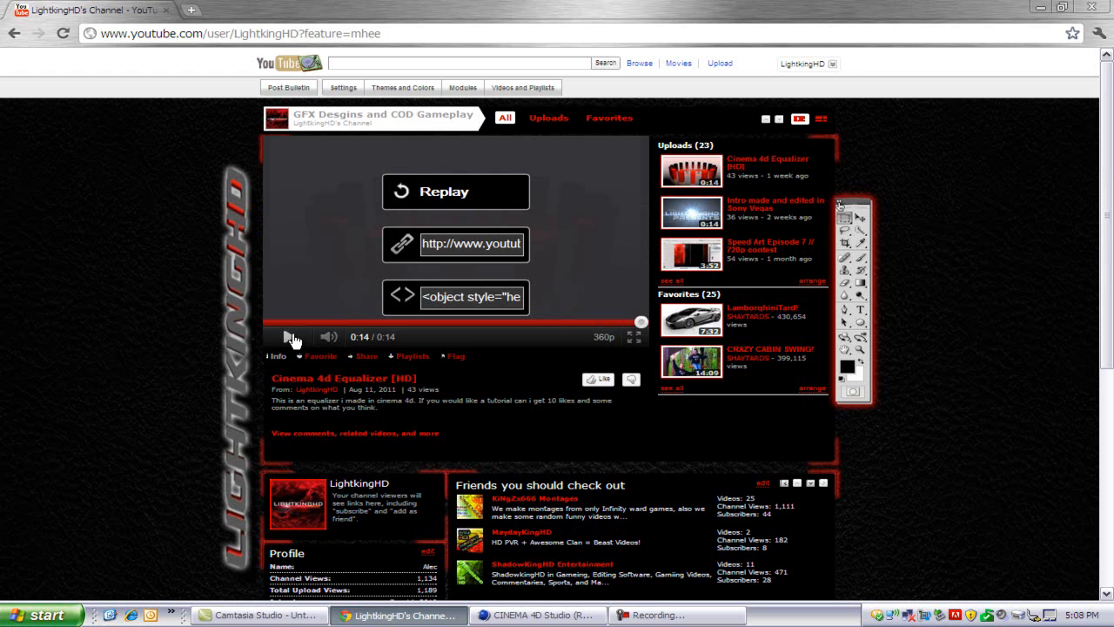
Switch to CINEMA 4D and set the render output to the HDTV 720 29.97 preset.
click(535, 615)
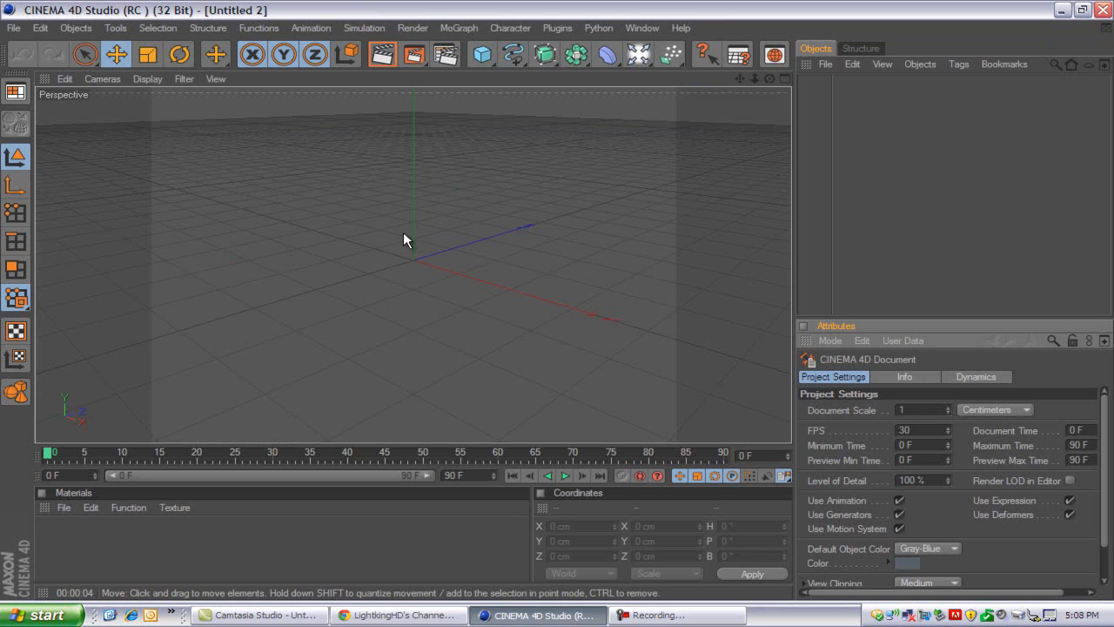
click(445, 56)
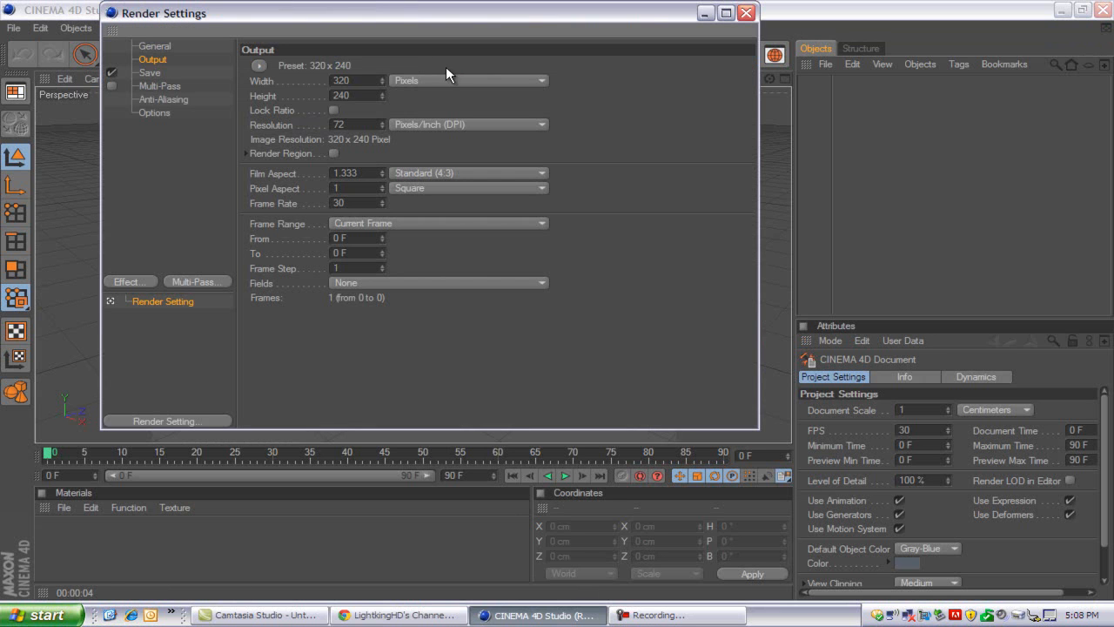
click(265, 65)
mouse_move(287, 111)
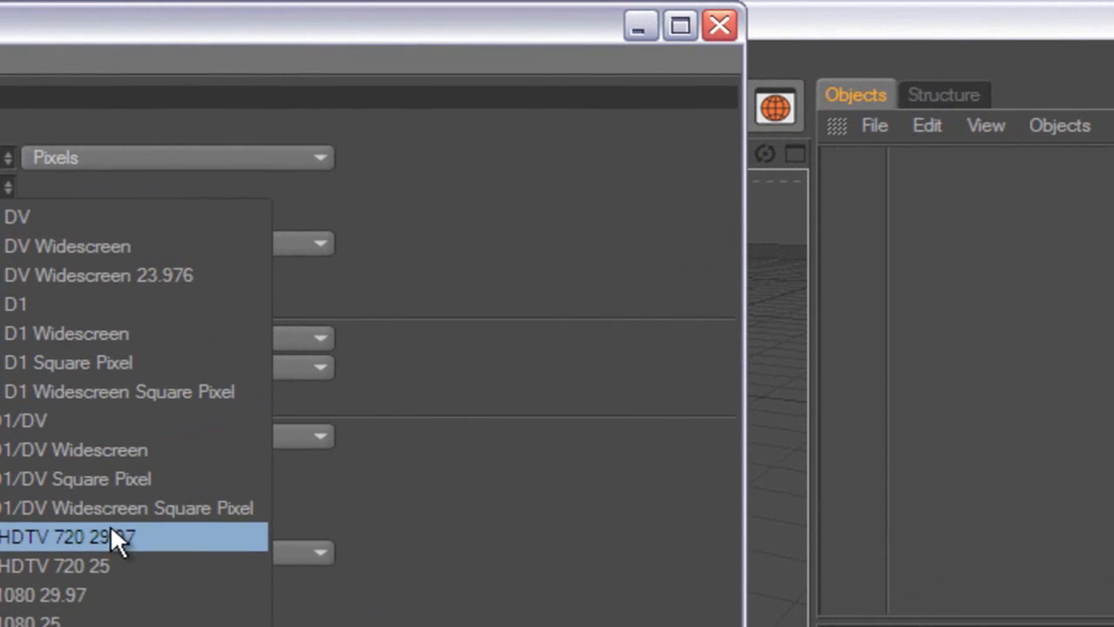
click(436, 274)
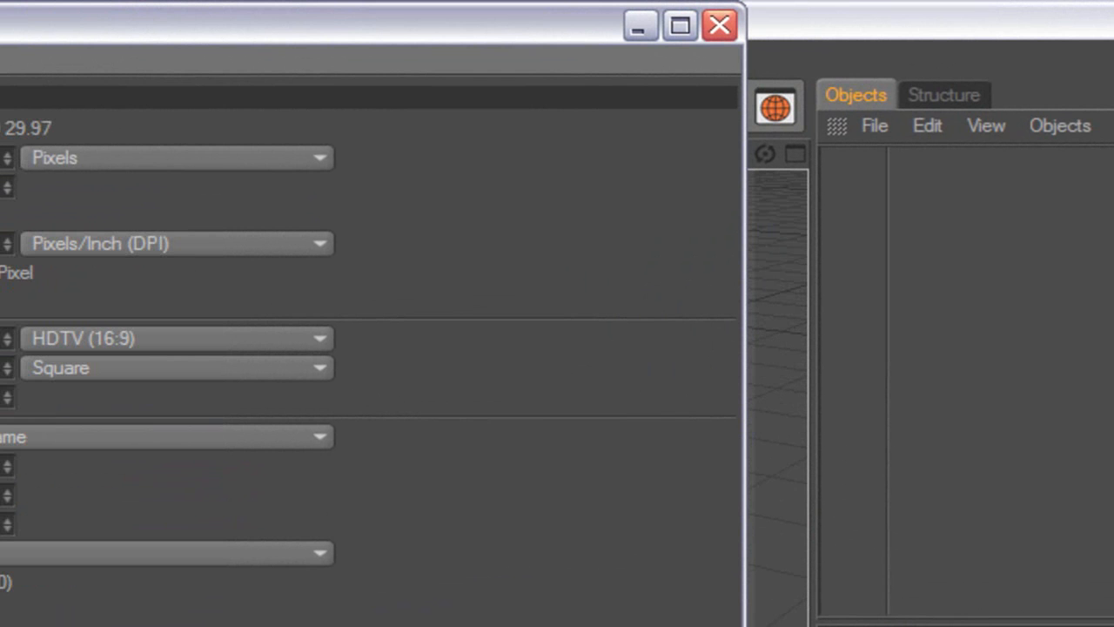
click(121, 158)
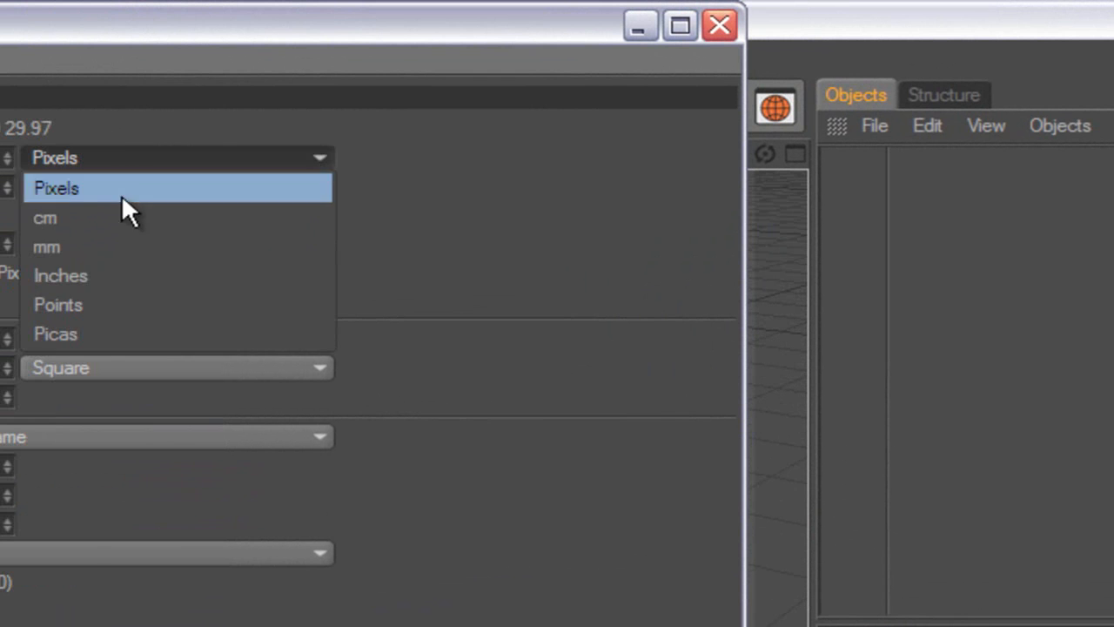
click(129, 157)
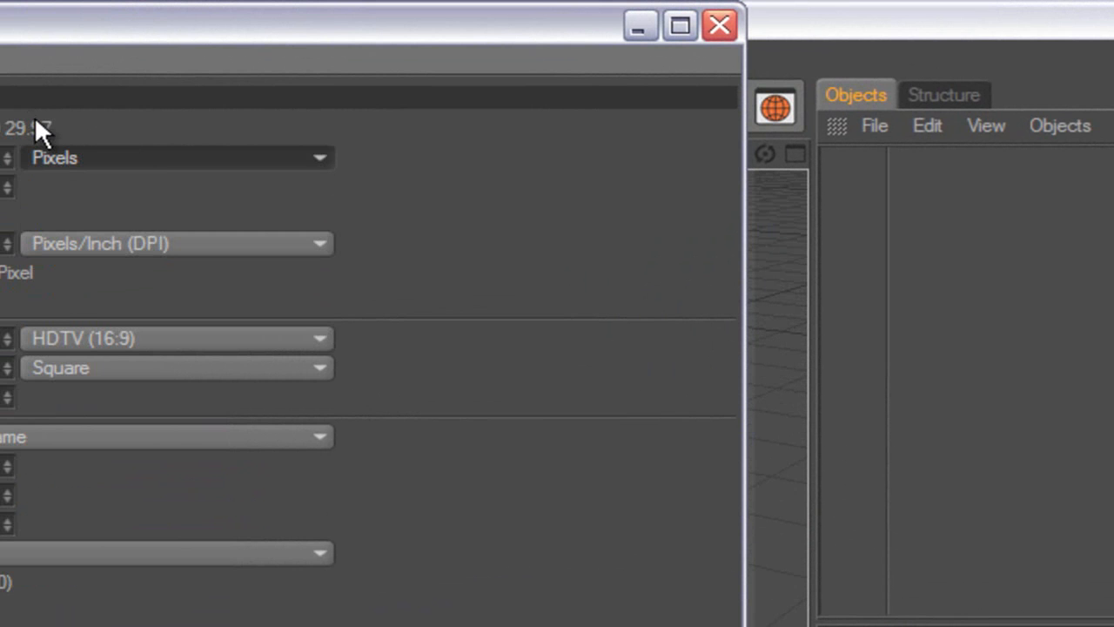
click(714, 26)
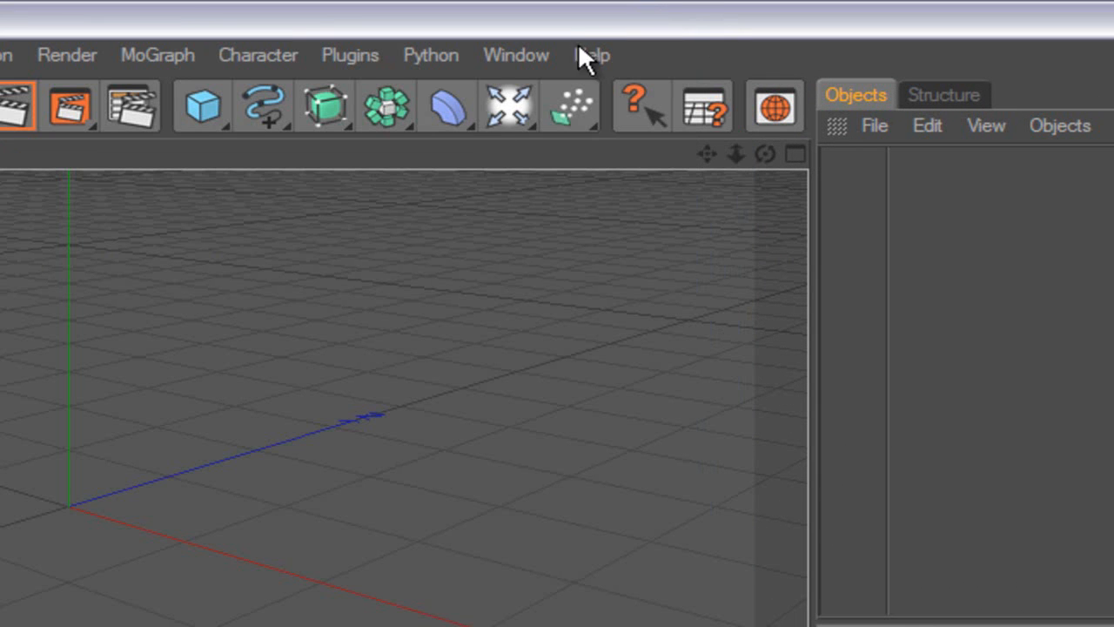
Add a cube and set its X, Y and Z sizes to 70 cm each.
drag(196, 99, 281, 146)
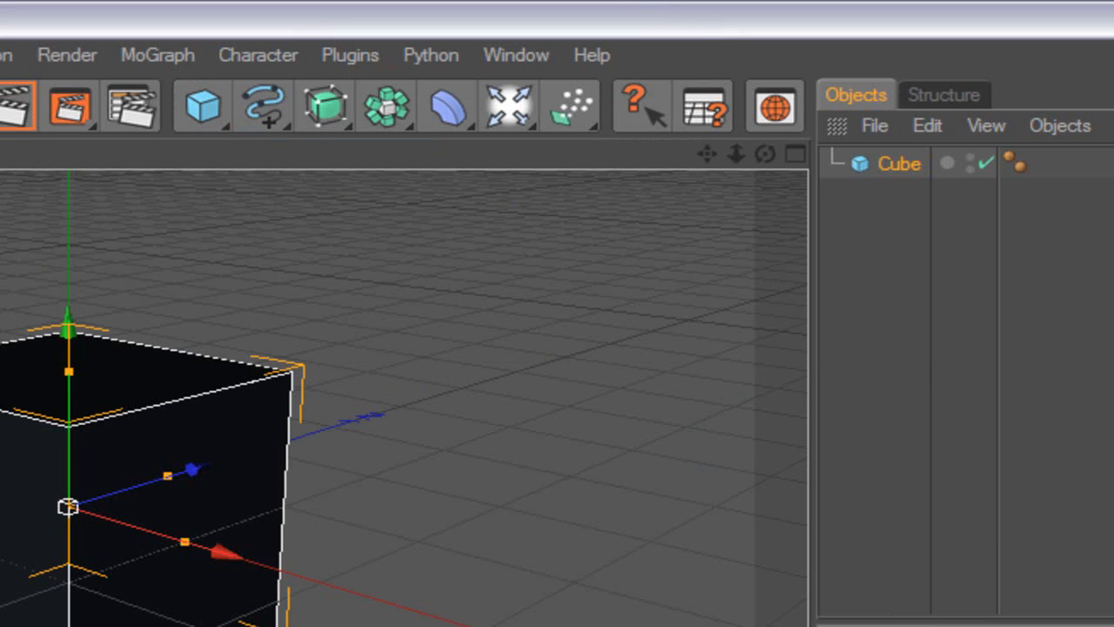
key(Tab)
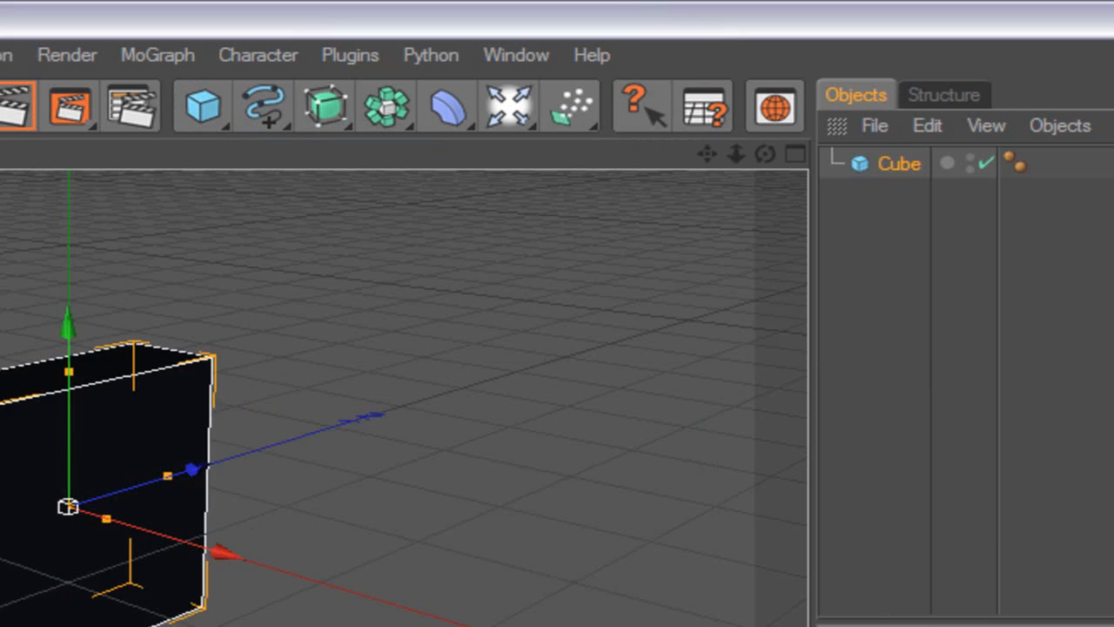
text(70)
key(Return)
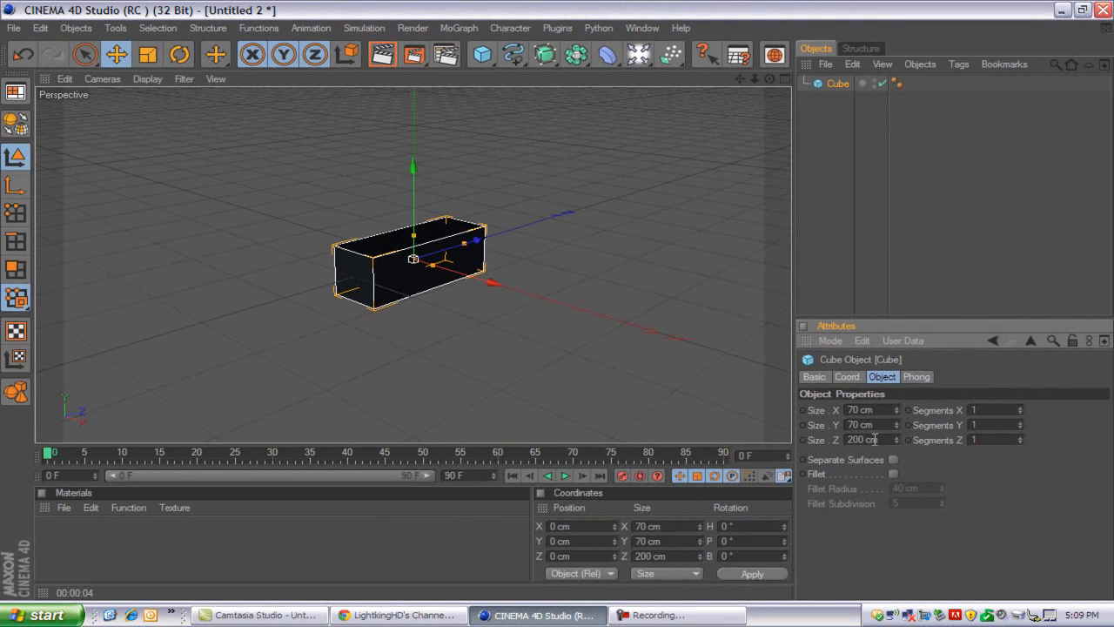
double_click(875, 439)
text(70)
key(Return)
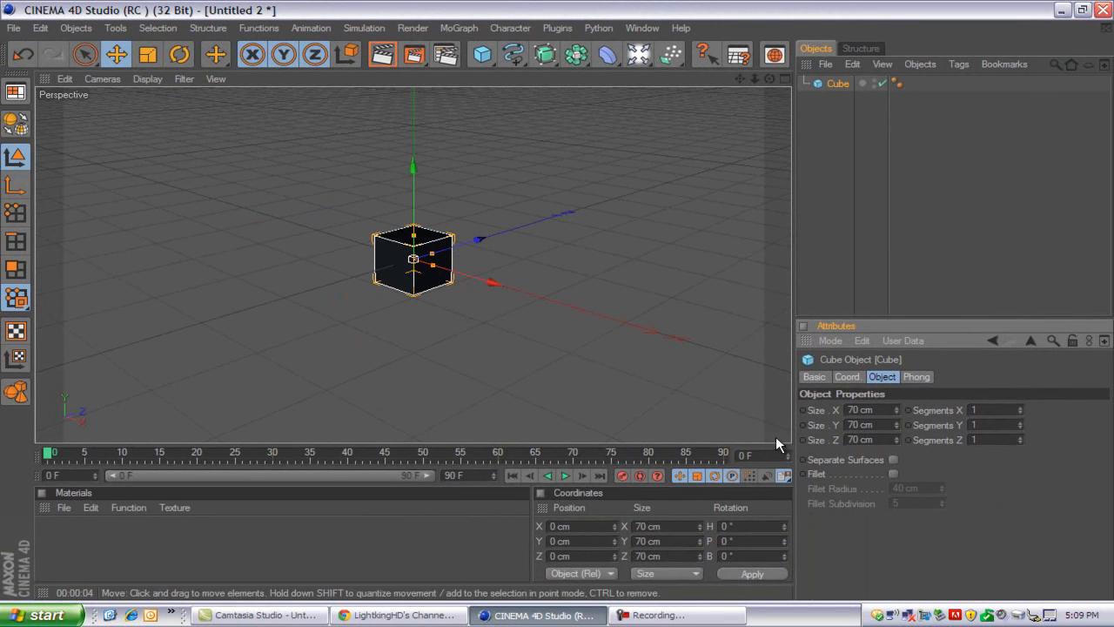
Enable the cube's fillet with a radius of 5 cm and a subdivision of 10.
click(893, 474)
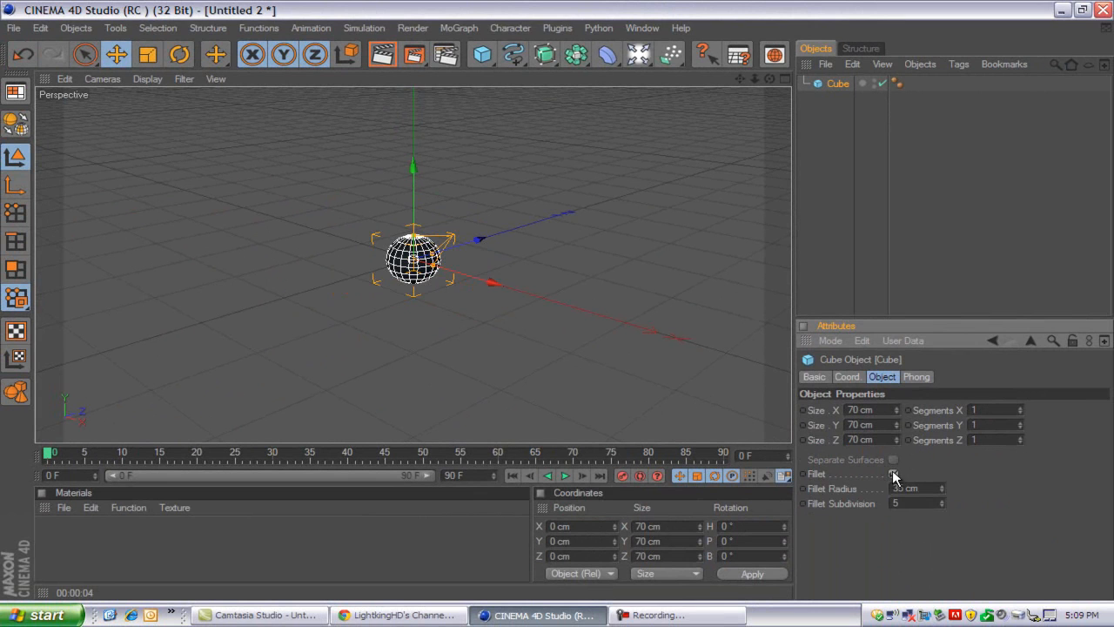
key(Tab)
text(5)
key(Tab)
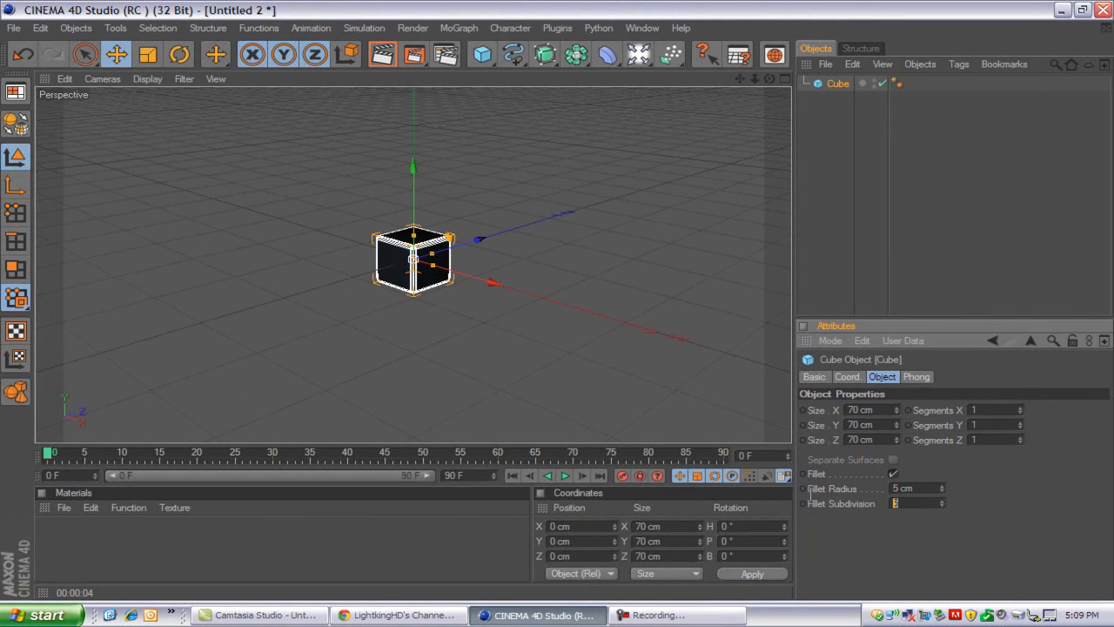
text(10)
key(Return)
Add a MoGraph Cloner and make the cube its child in the object hierarchy.
click(834, 83)
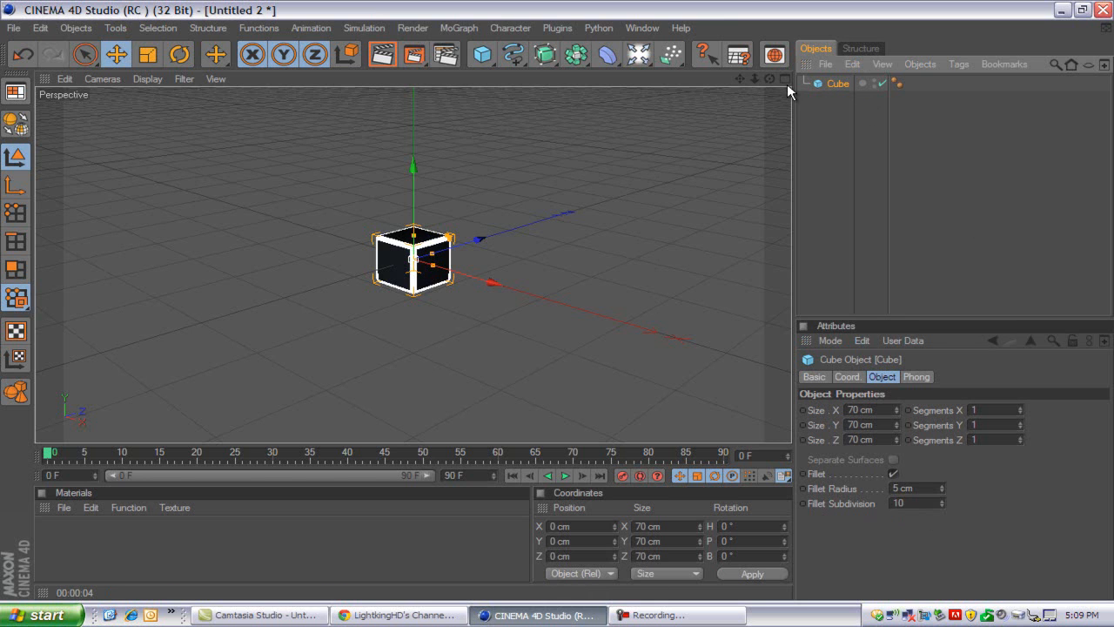
click(461, 30)
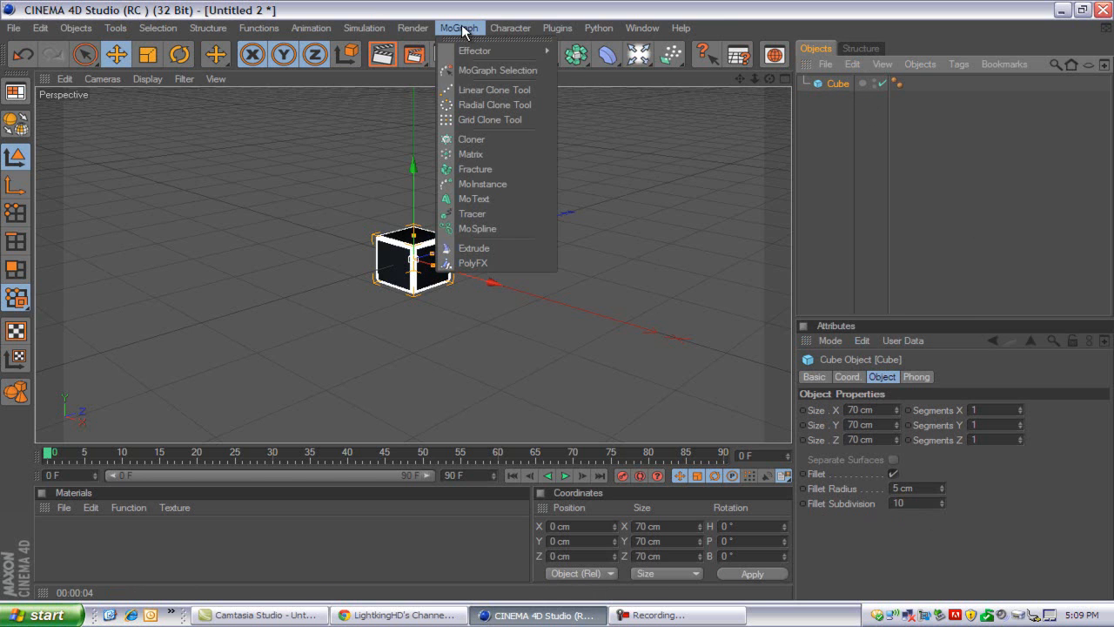
click(474, 138)
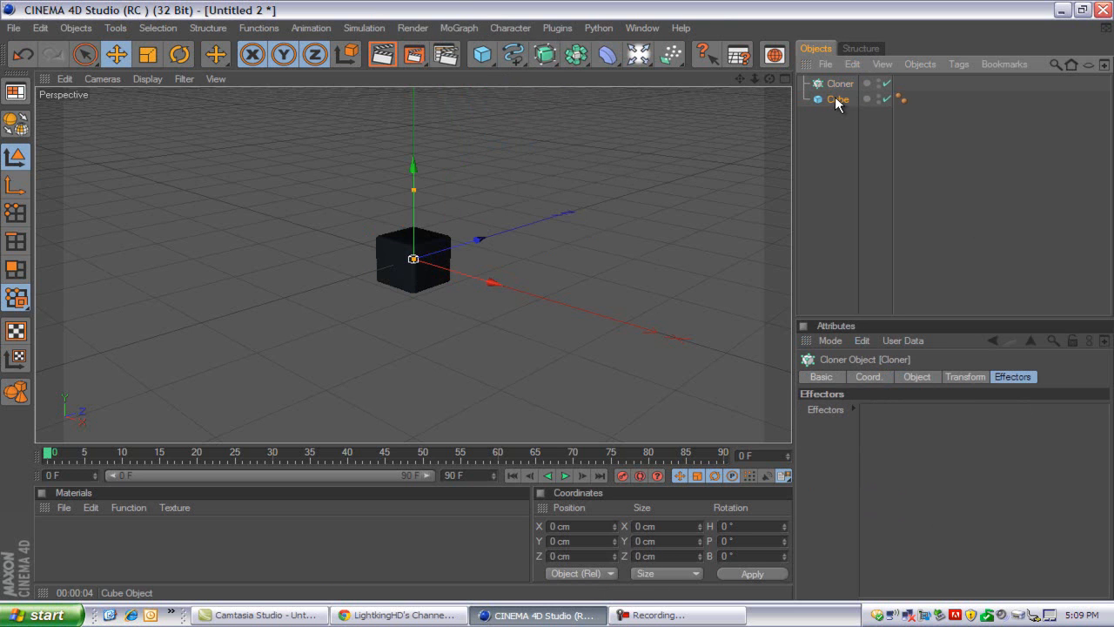
drag(835, 100, 840, 89)
drag(840, 87, 846, 96)
drag(843, 82, 842, 83)
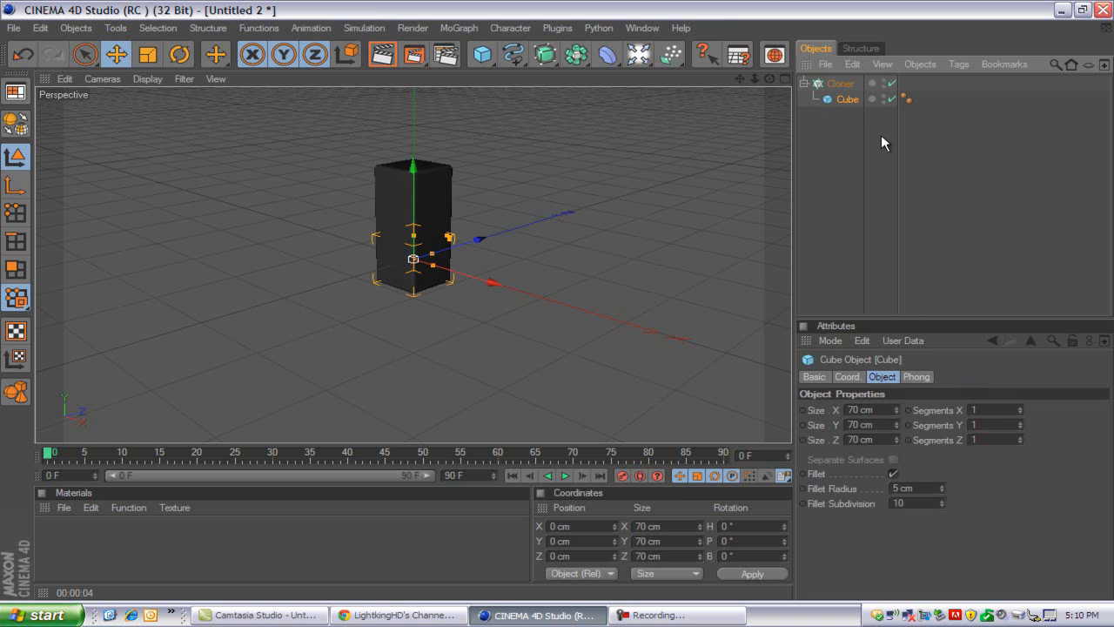
Set the Cloner's mode to Radial.
click(841, 84)
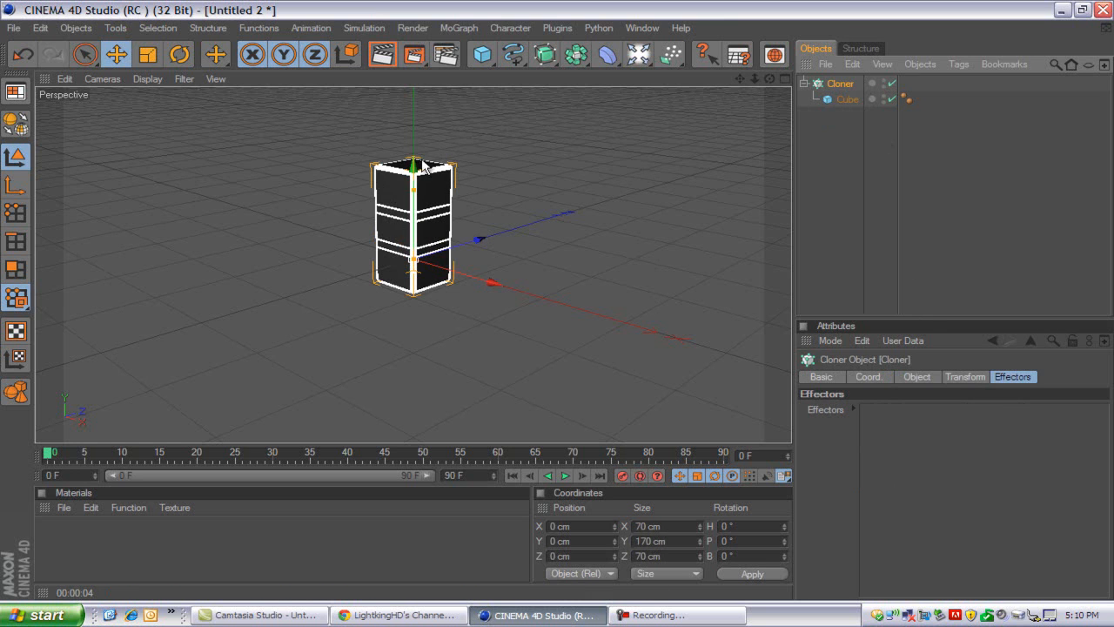
click(918, 377)
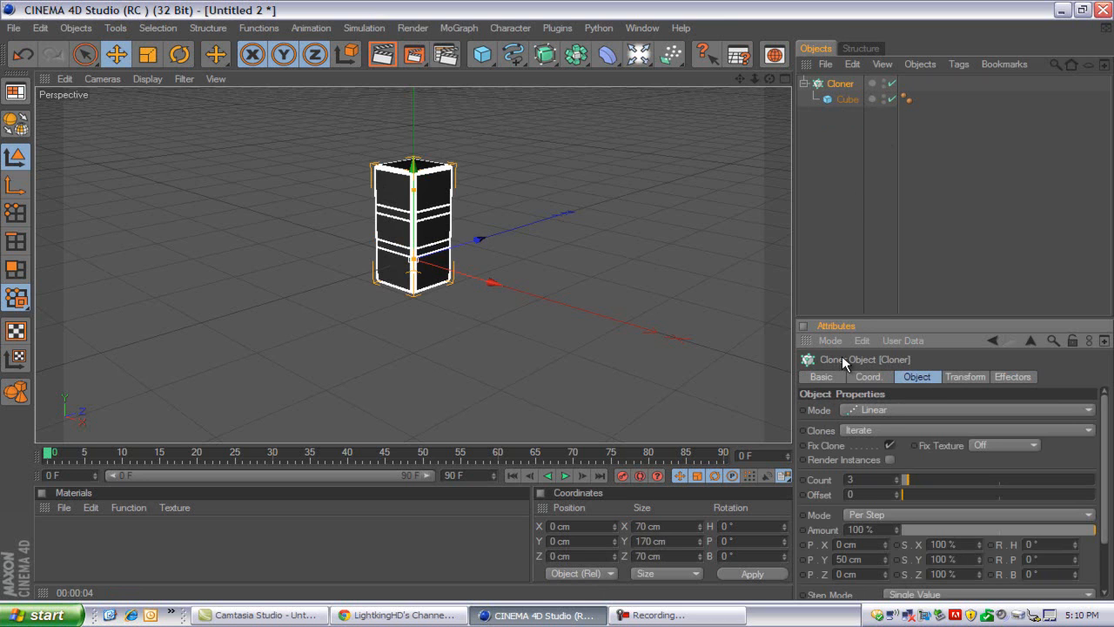
click(889, 411)
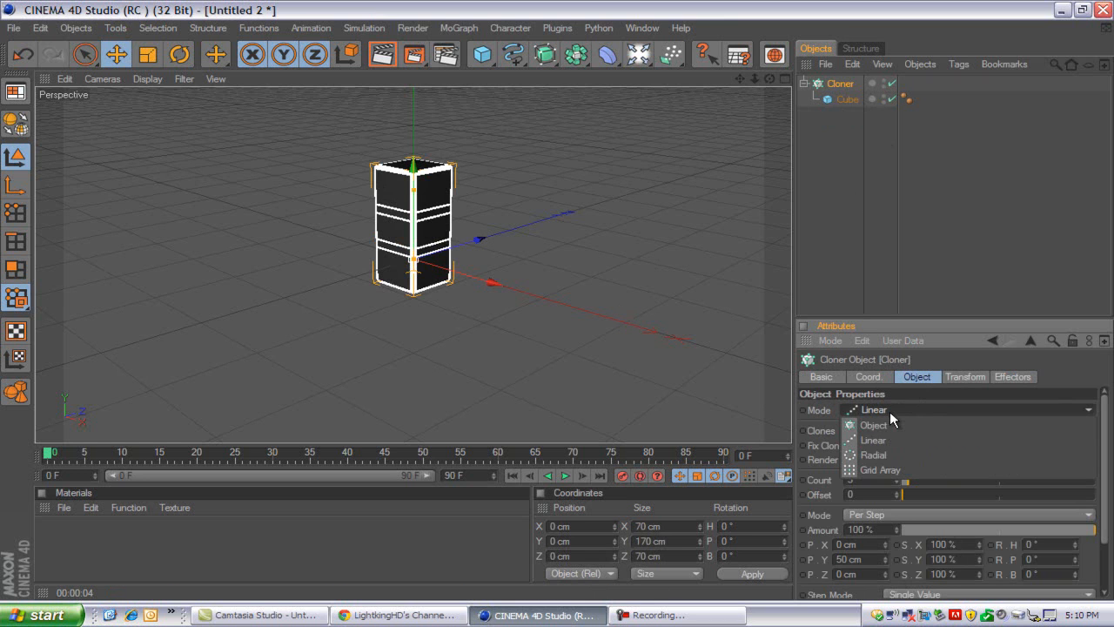
click(887, 455)
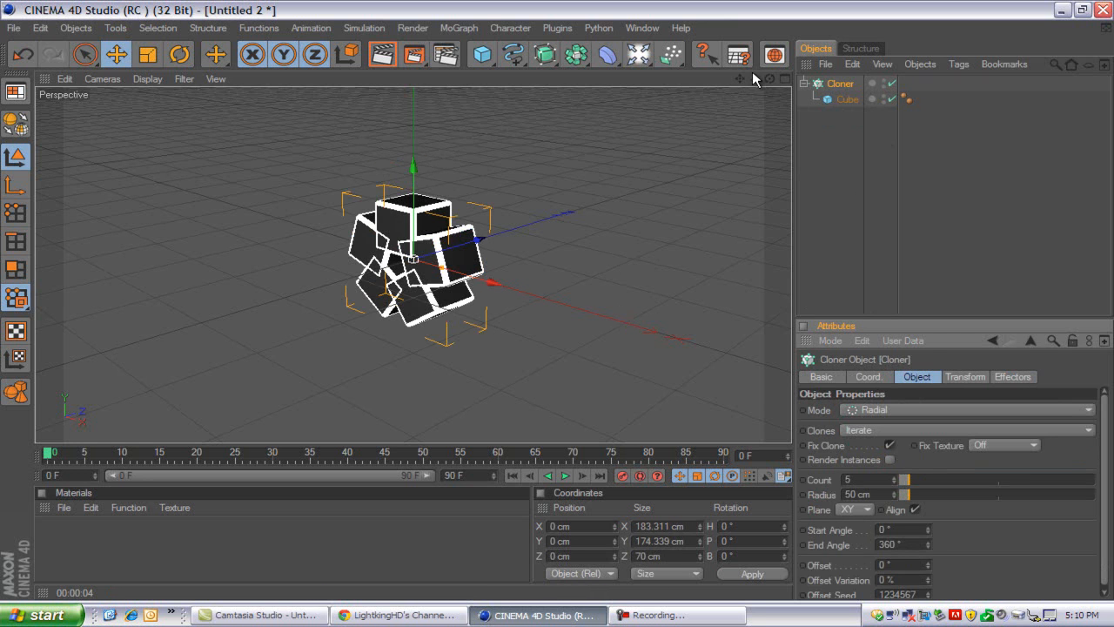
scroll(442, 341, down, 2)
drag(549, 299, 768, 79)
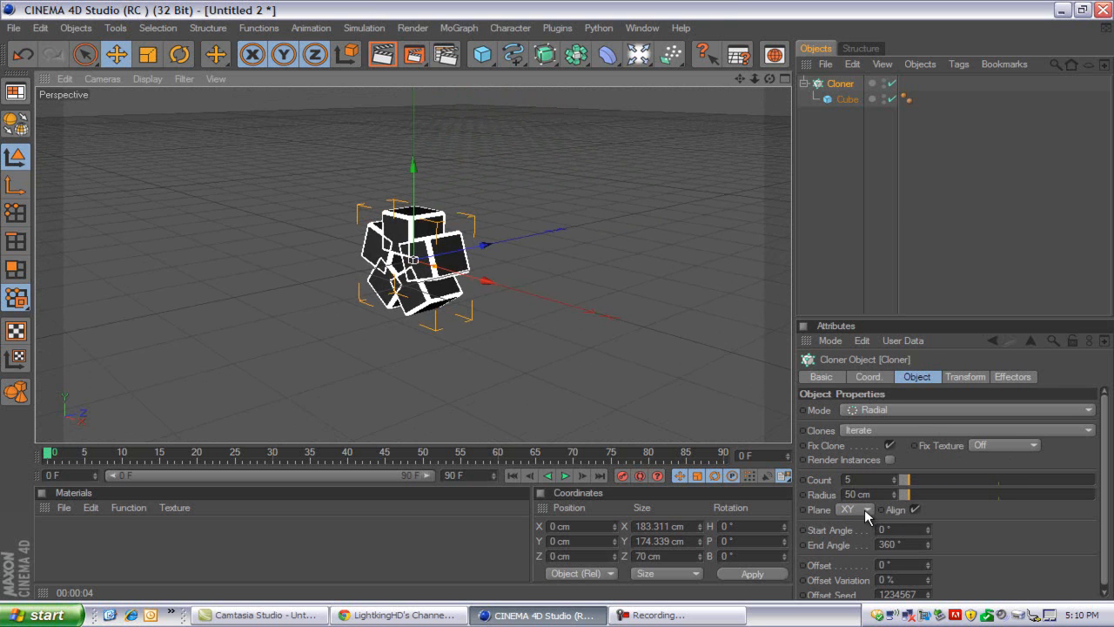
click(178, 58)
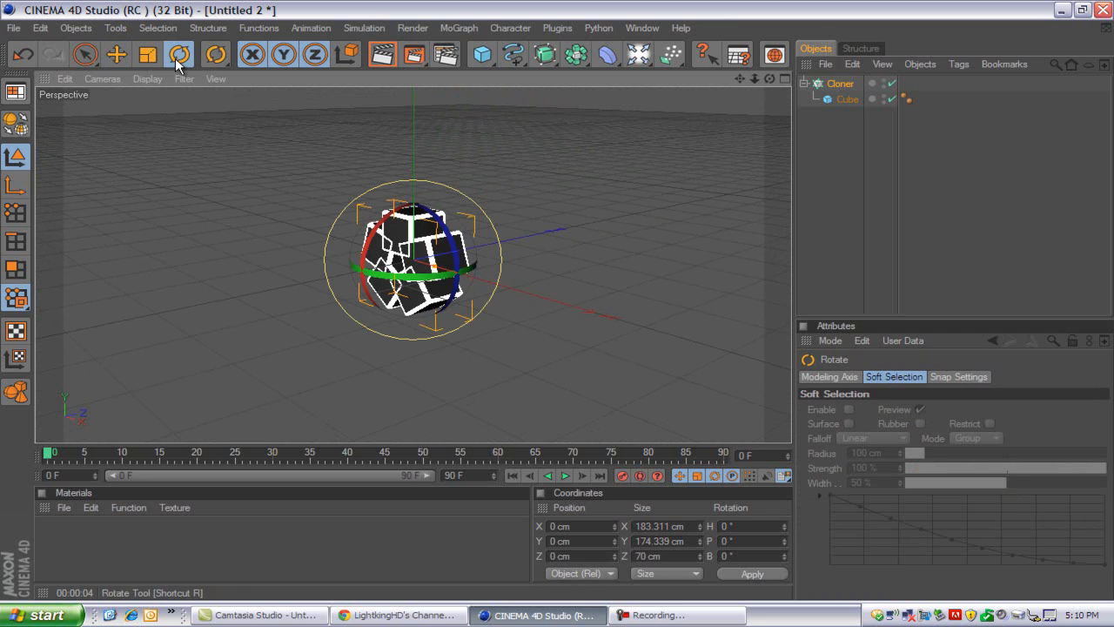
drag(386, 215, 448, 261)
key(ctrl+z)
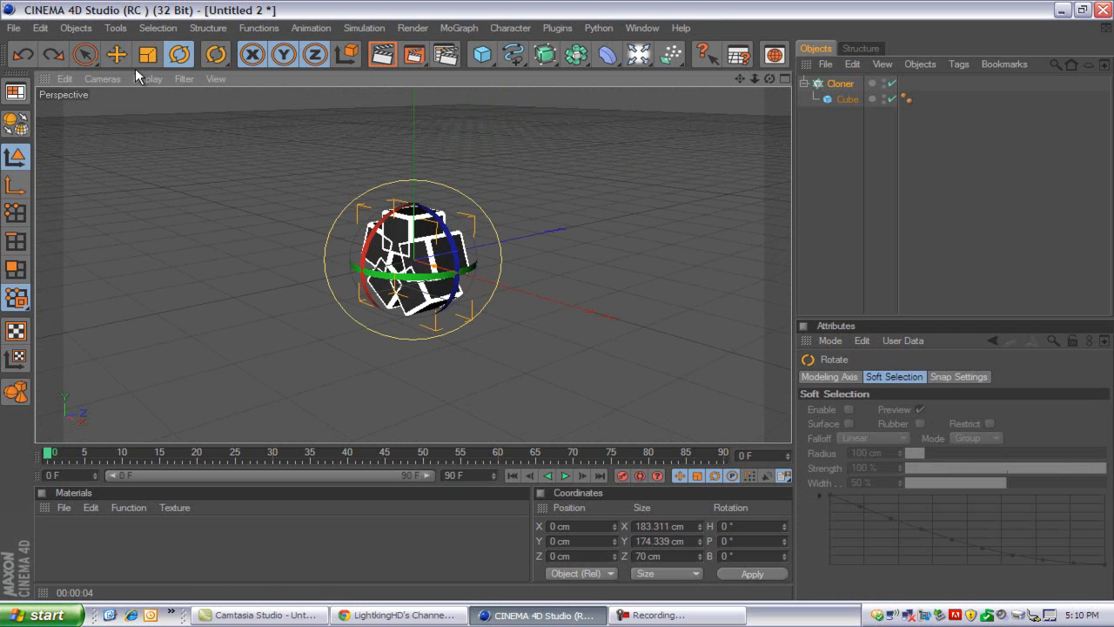
key(e)
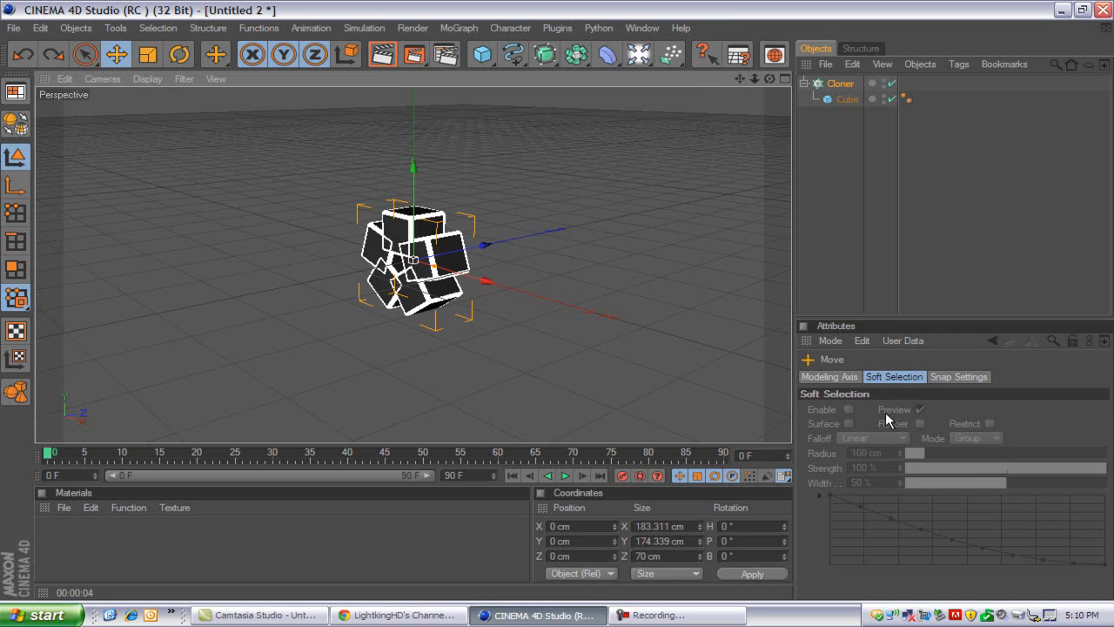
Set the Cloner's radial plane to XZ so the cubes are arranged horizontally.
click(841, 84)
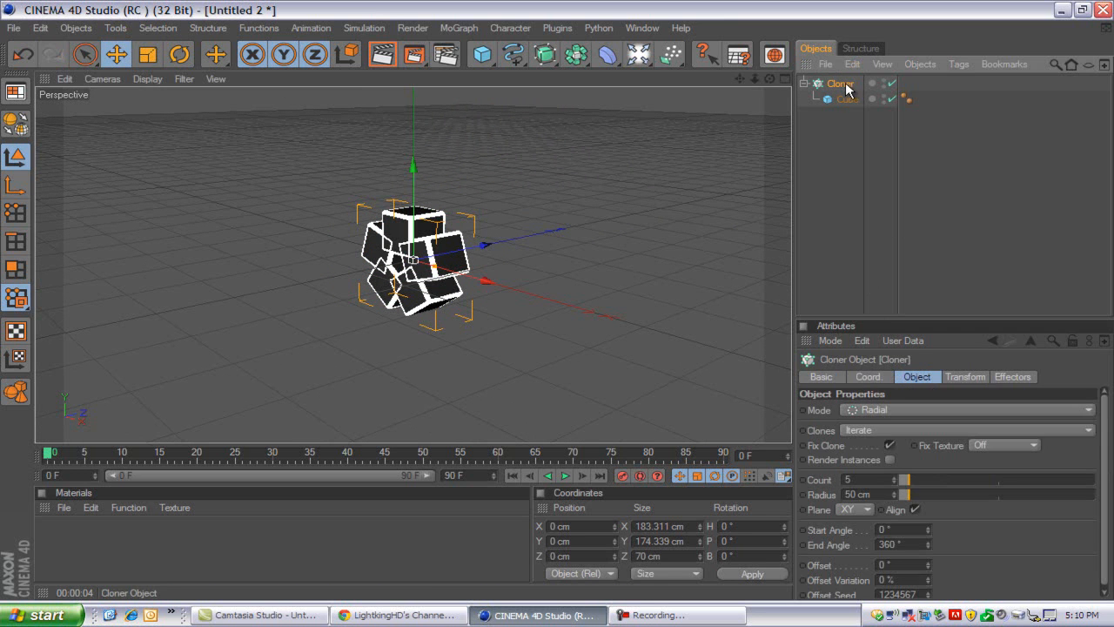
click(865, 510)
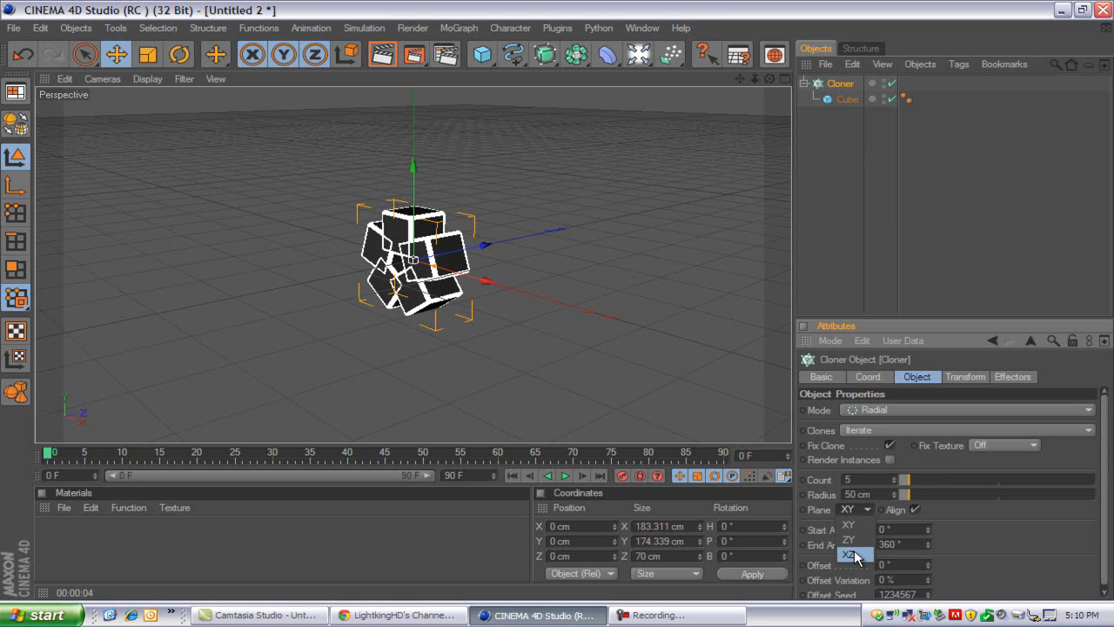
click(843, 543)
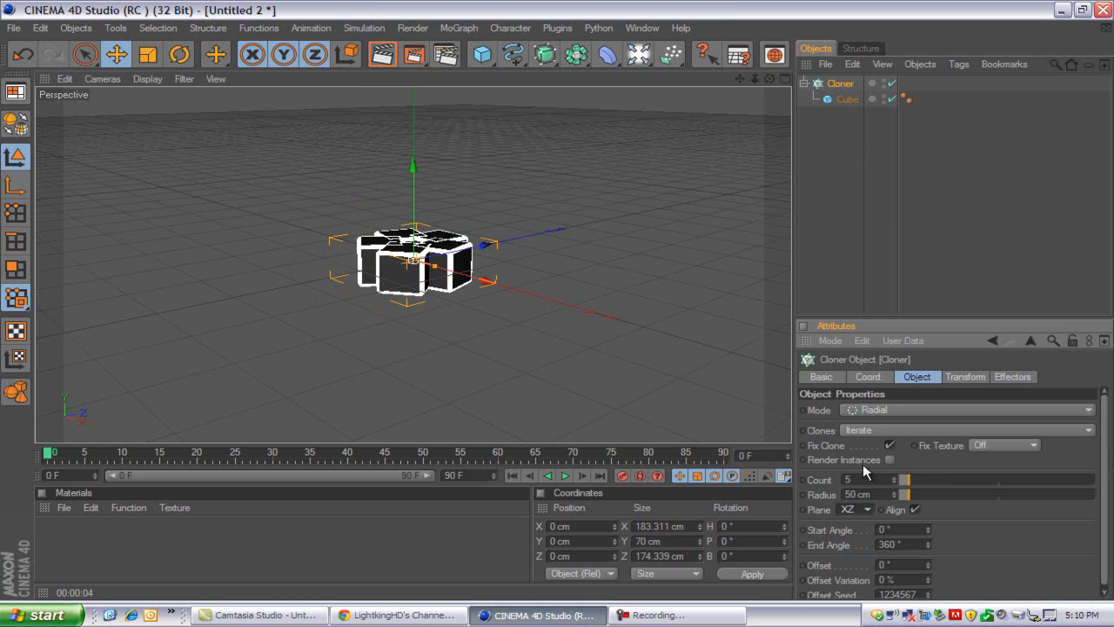
Set the Cloner's radius to 500 cm and its clone count to 45.
drag(909, 493, 997, 494)
double_click(860, 493)
text(500)
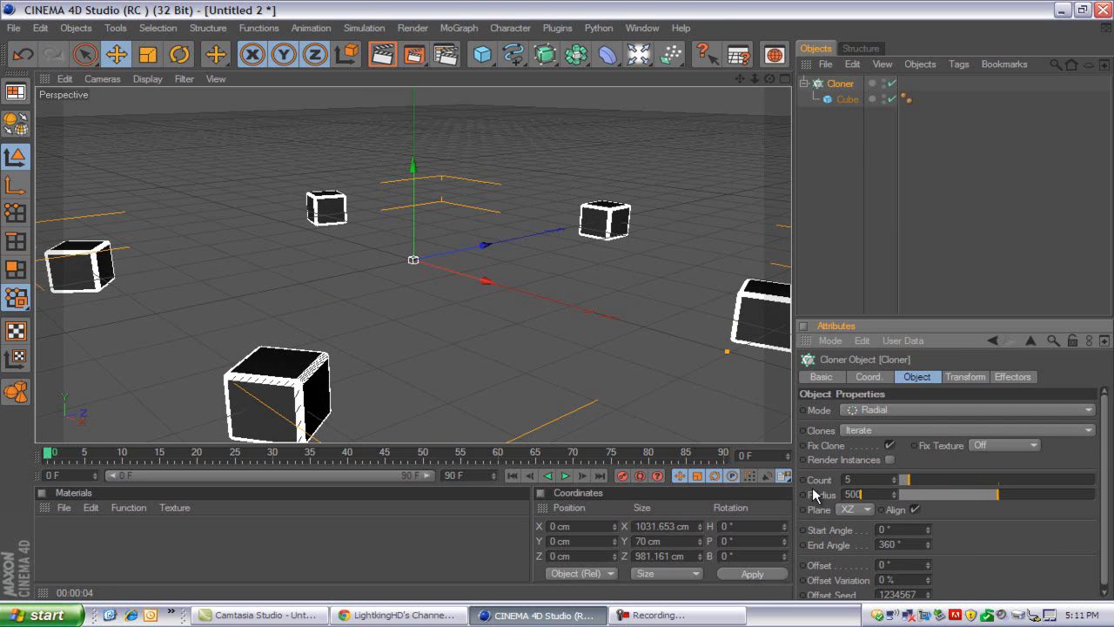
key(Return)
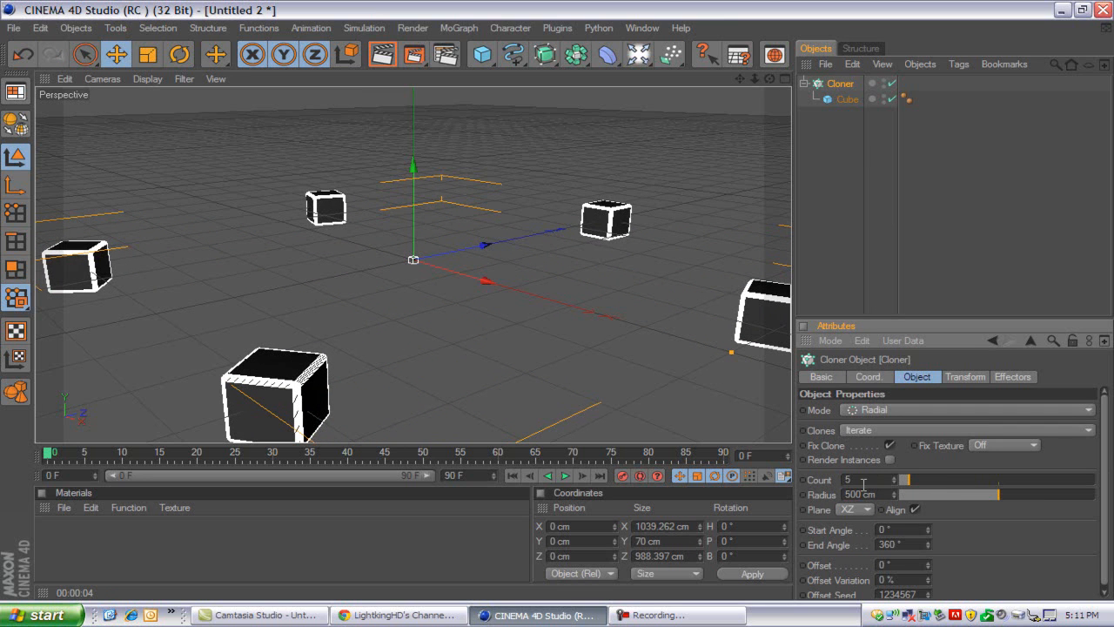
double_click(852, 479)
text(45)
key(Return)
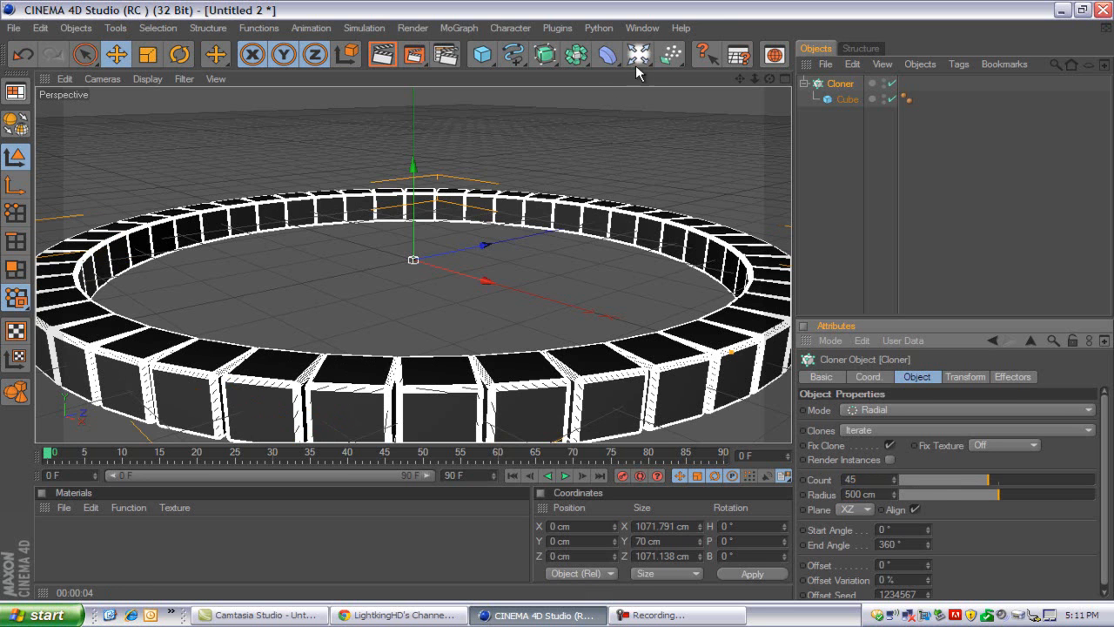
Add a Floor object and a standard Light to the scene with the ring of cubes.
mouse_move(754, 79)
mouse_down()
mouse_move(549, 302)
mouse_move(569, 296)
mouse_up()
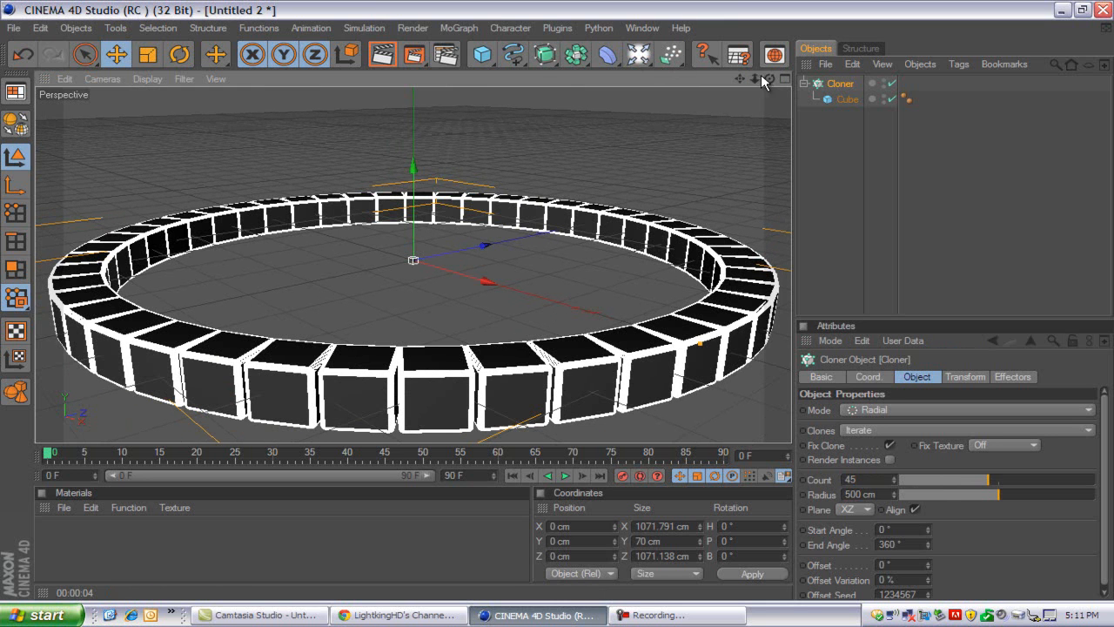
click(638, 54)
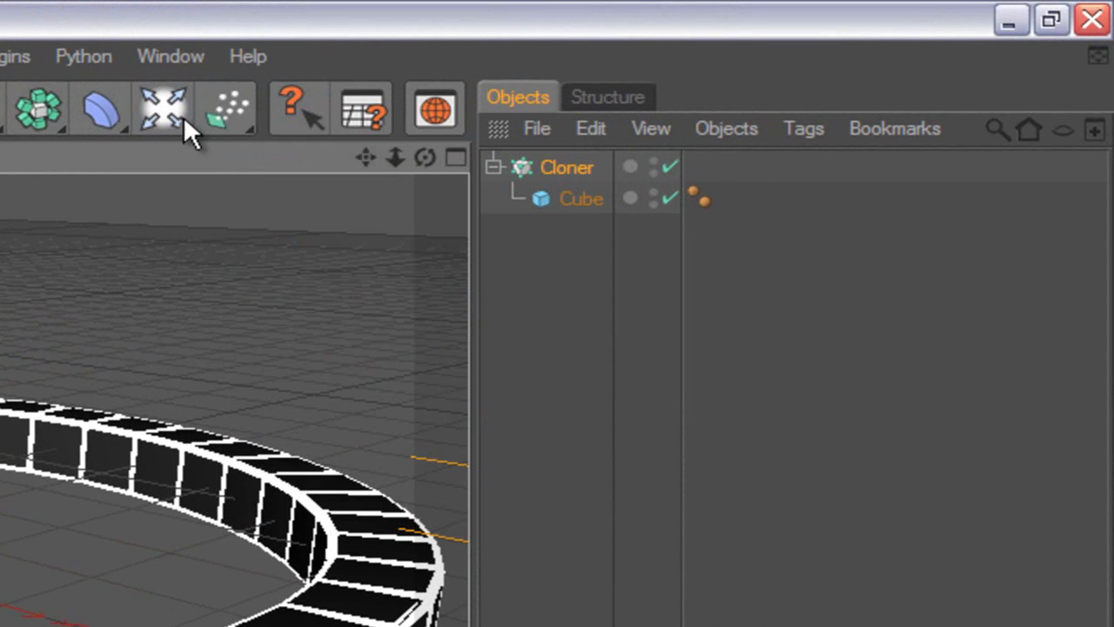
click(166, 110)
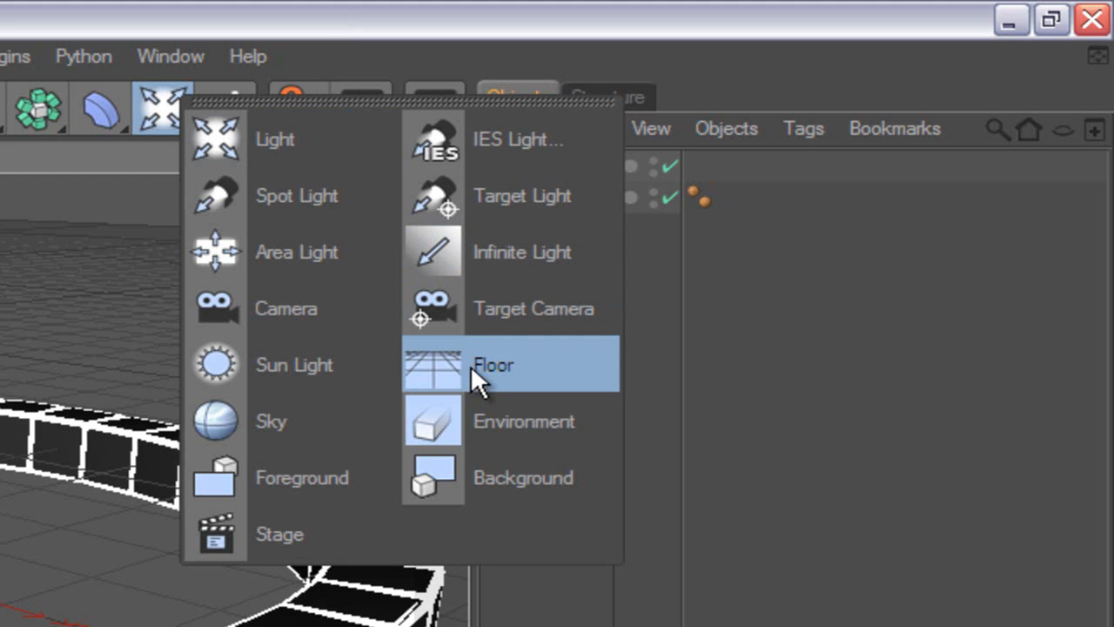
click(470, 364)
click(162, 109)
click(205, 140)
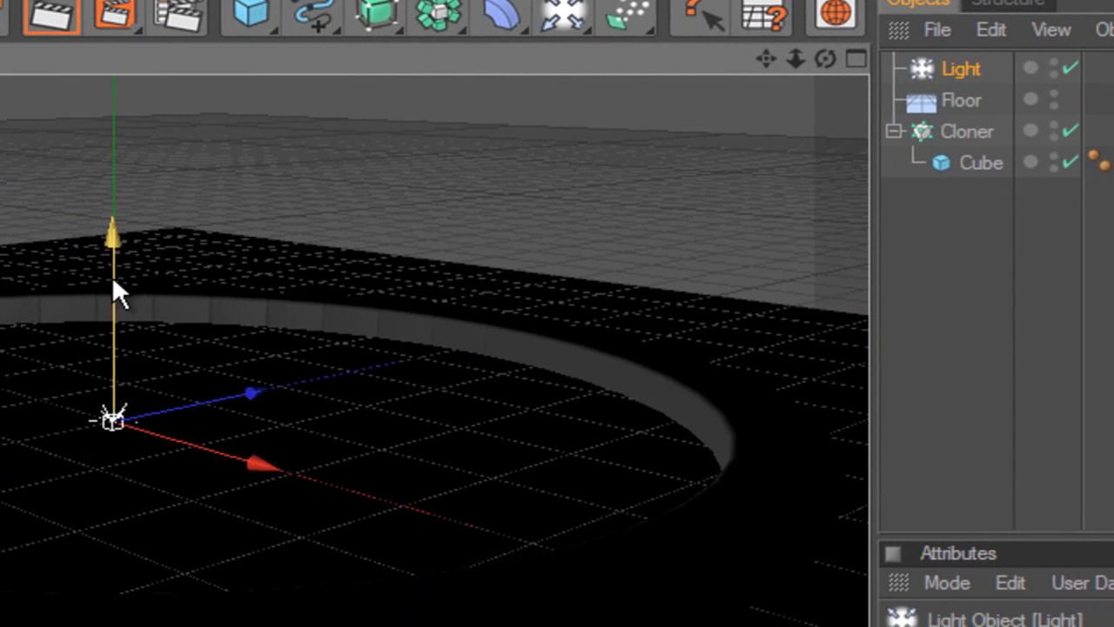
Raise the Light along Y well above the ring of cubes, and group the Light and Floor under one null.
drag(112, 277, 401, 496)
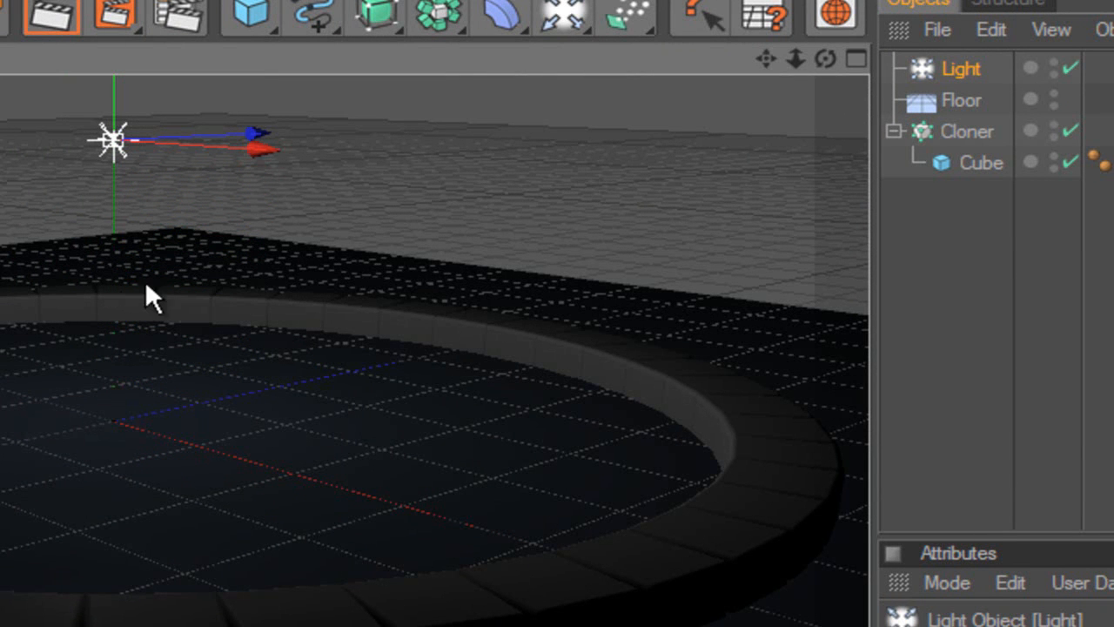
click(977, 65)
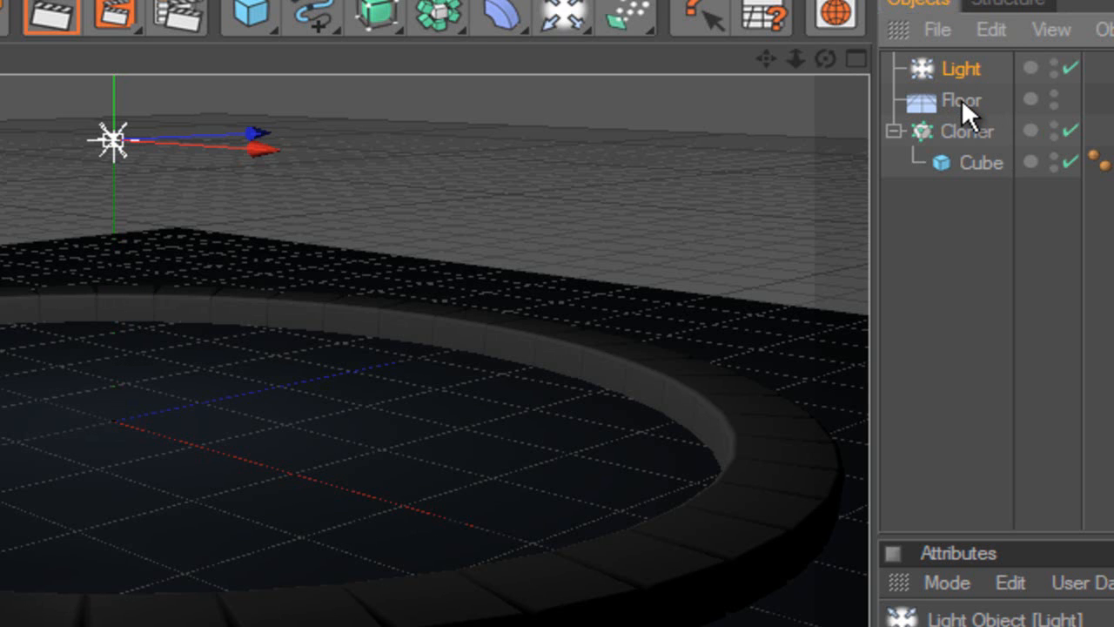
shift+click(962, 98)
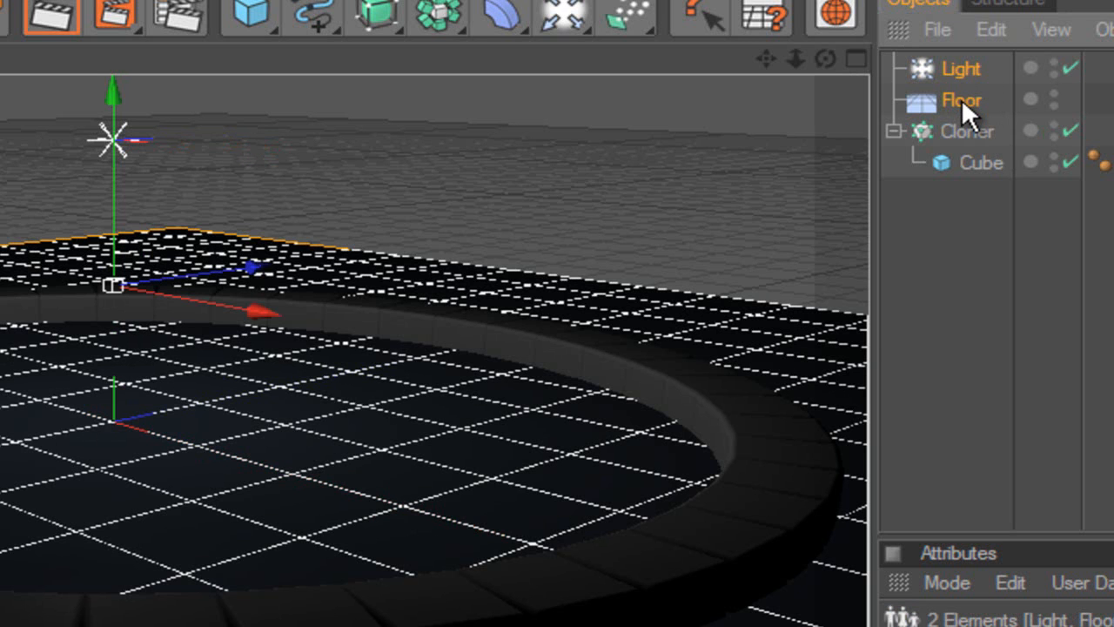
key(alt+g)
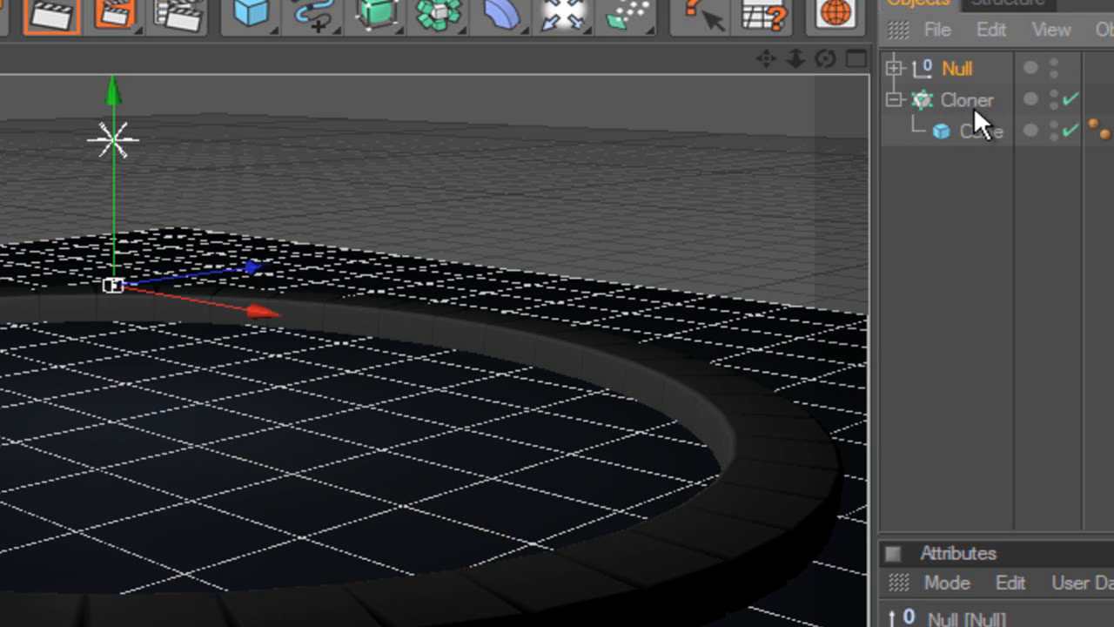
key(ctrl+z)
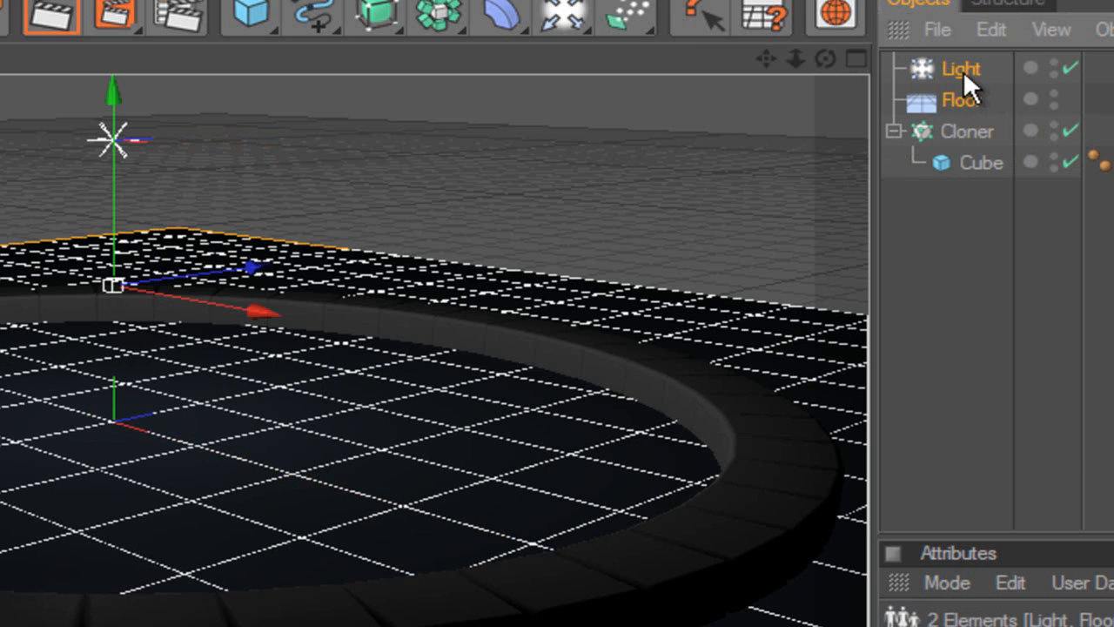
right_click(963, 71)
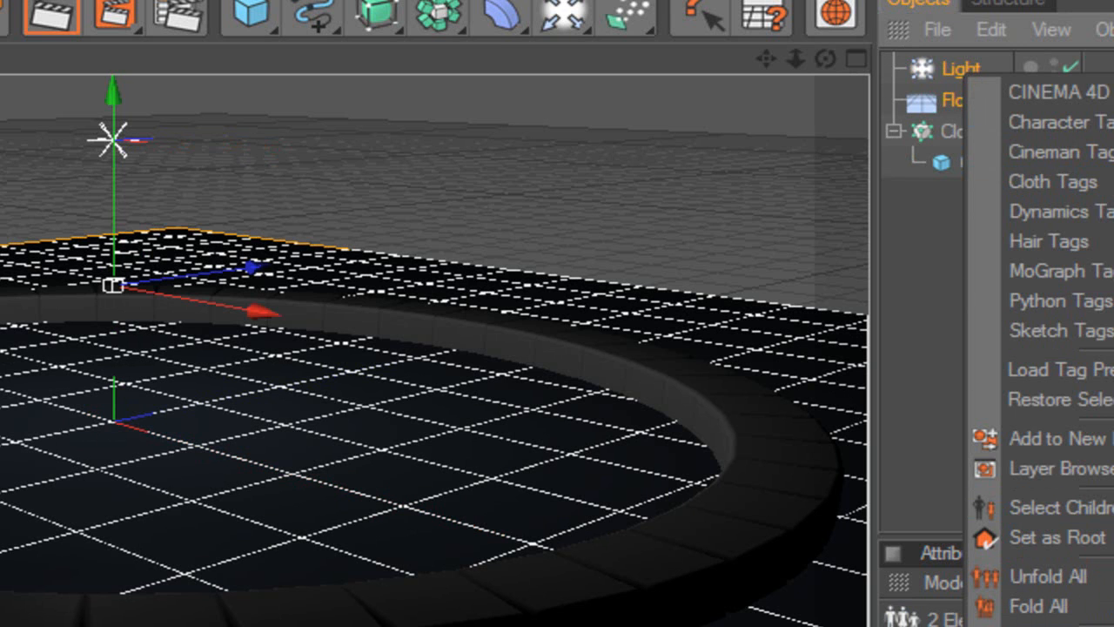
click(941, 88)
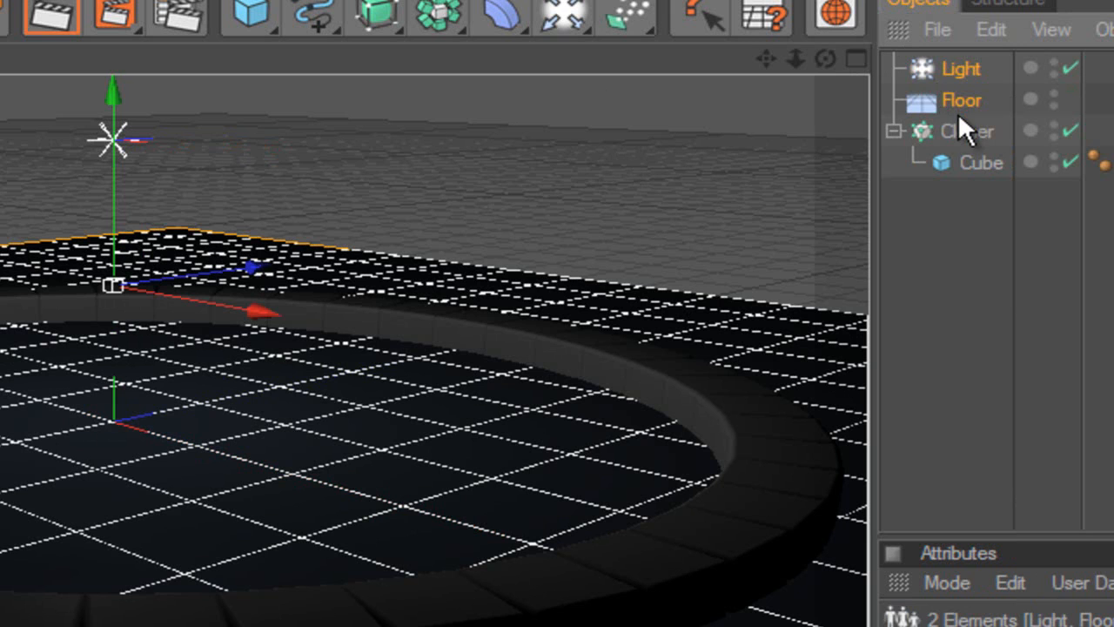
key(alt+g)
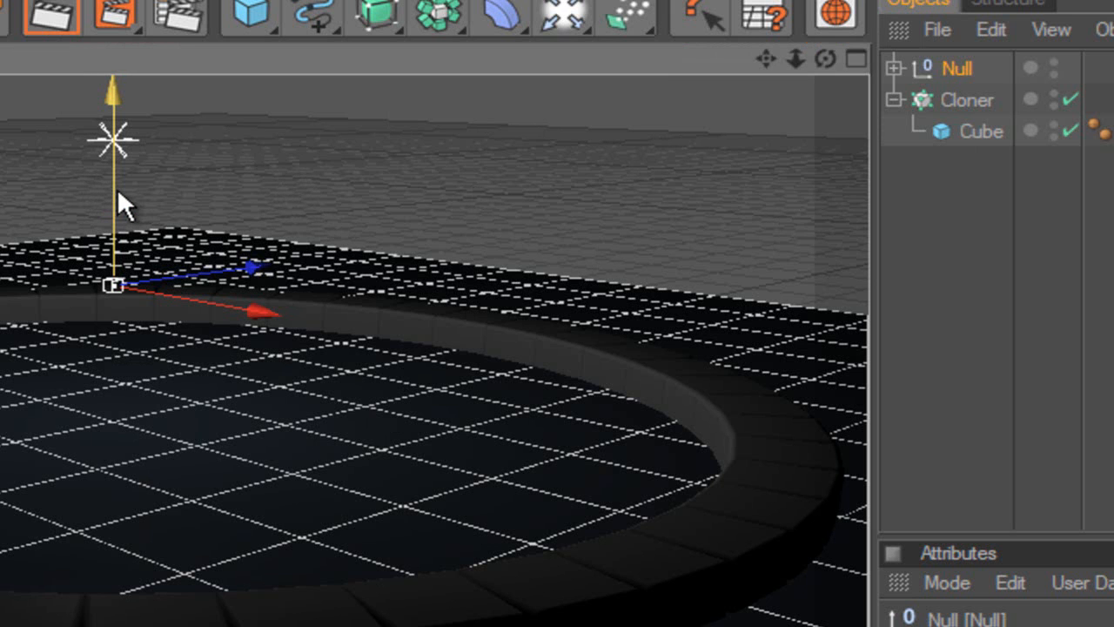
Raise the null holding the Light and Floor to about 154 cm in Y, and render the view to check it.
drag(117, 188, 400, 496)
drag(112, 253, 113, 254)
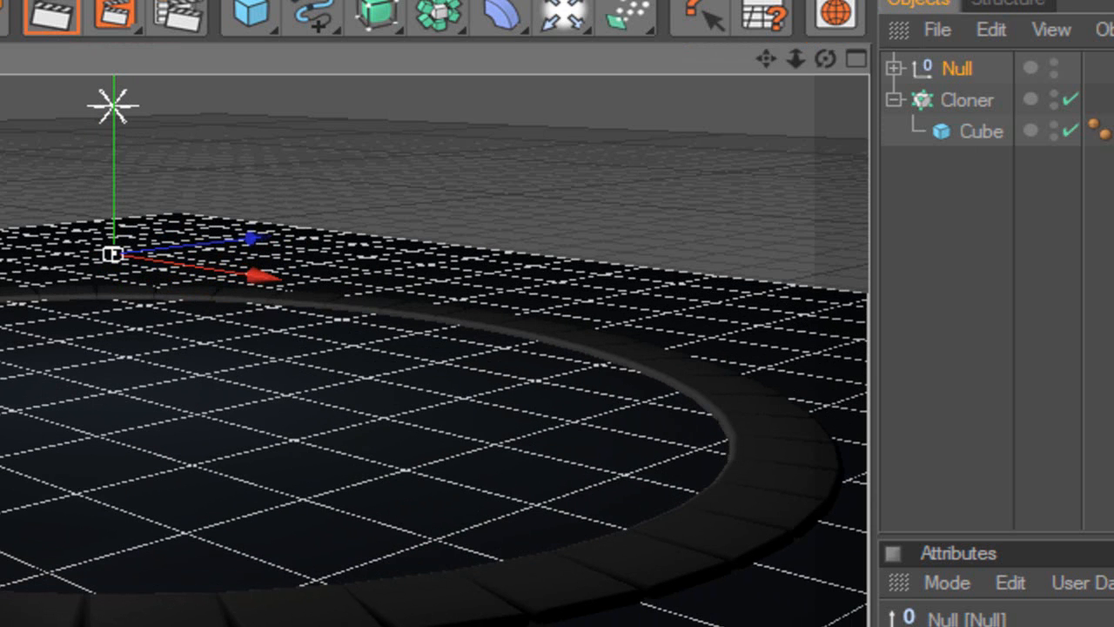
click(36, 9)
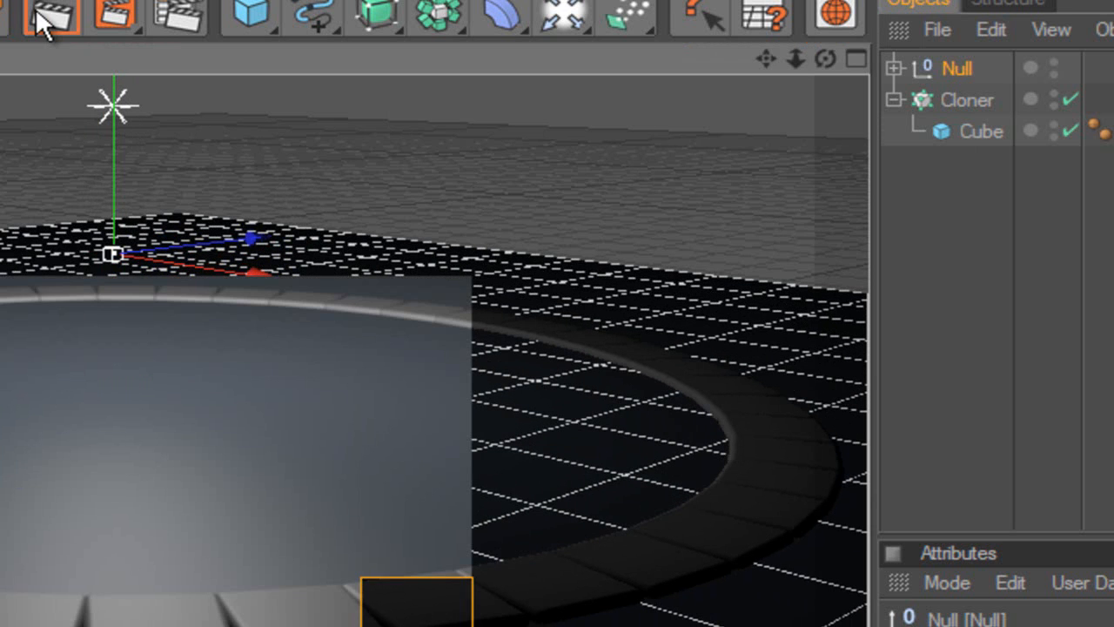
click(446, 416)
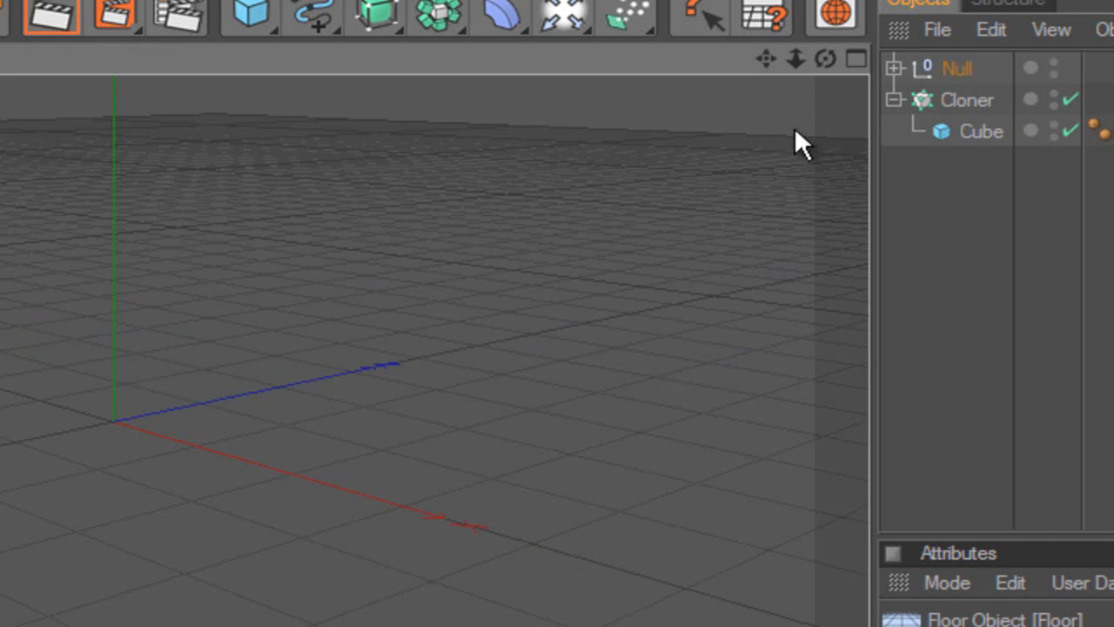
drag(826, 59, 557, 299)
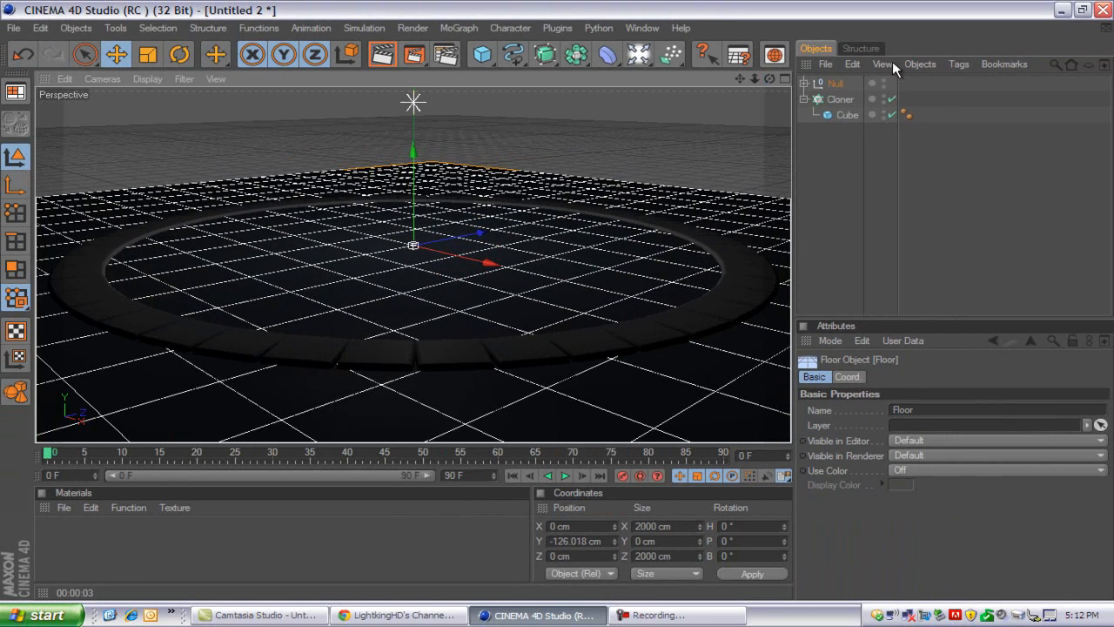
Rename the null that groups the Light and Floor as "light".
click(835, 84)
double_click(836, 83)
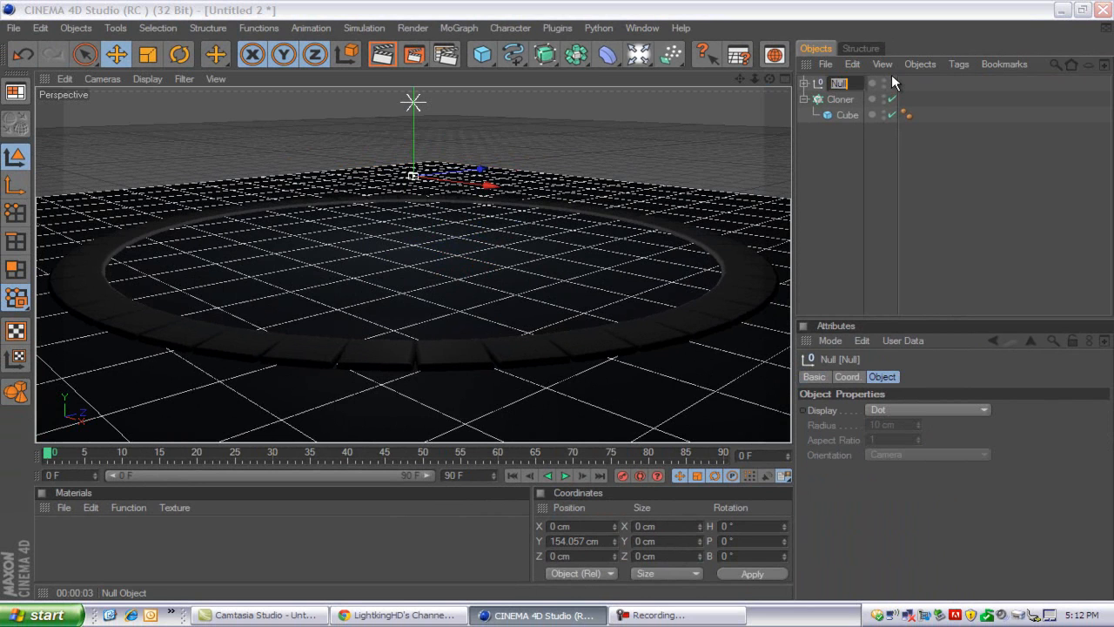
text(light)
key(Return)
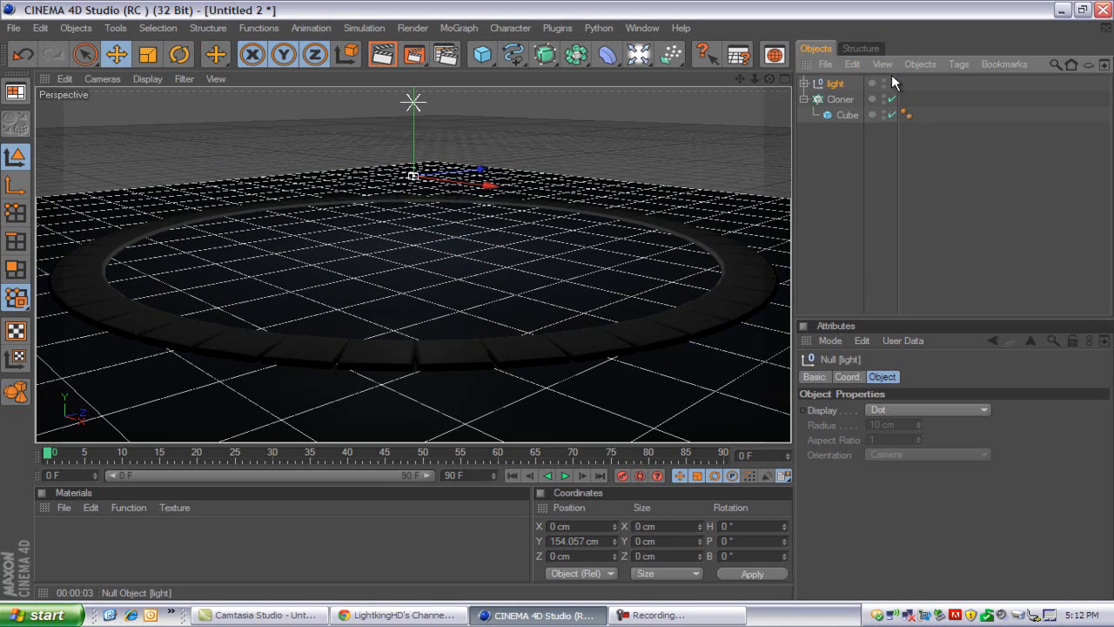
Rename the null that groups the Light and Floor as "scene".
double_click(852, 86)
text(scene)
key(Return)
click(836, 94)
click(834, 85)
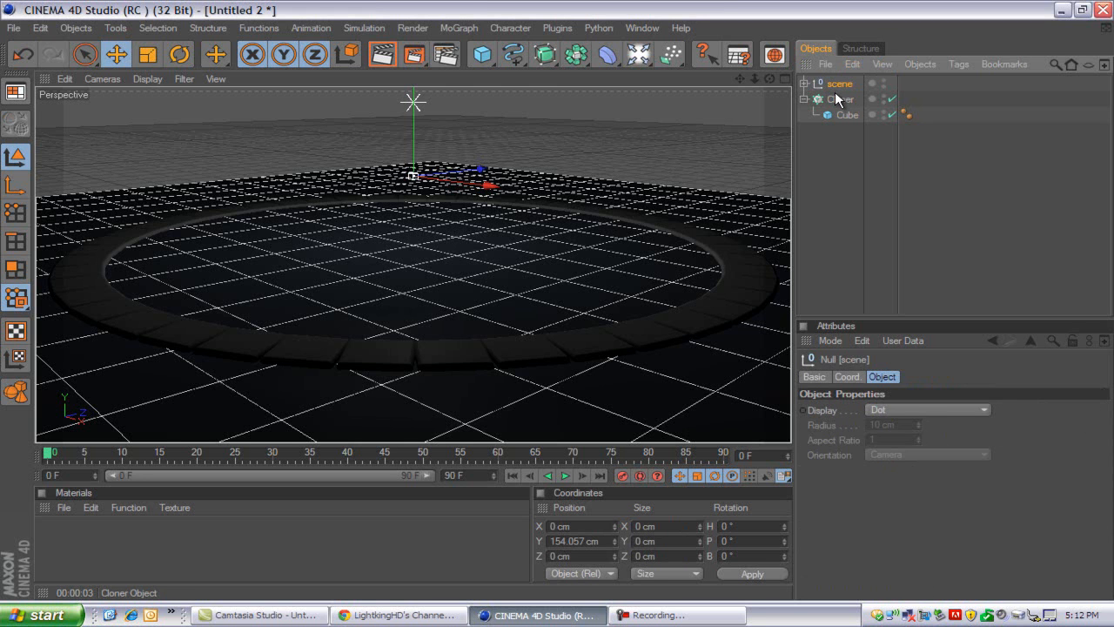
Add a MoGraph Sound effector to the Cloner.
click(835, 97)
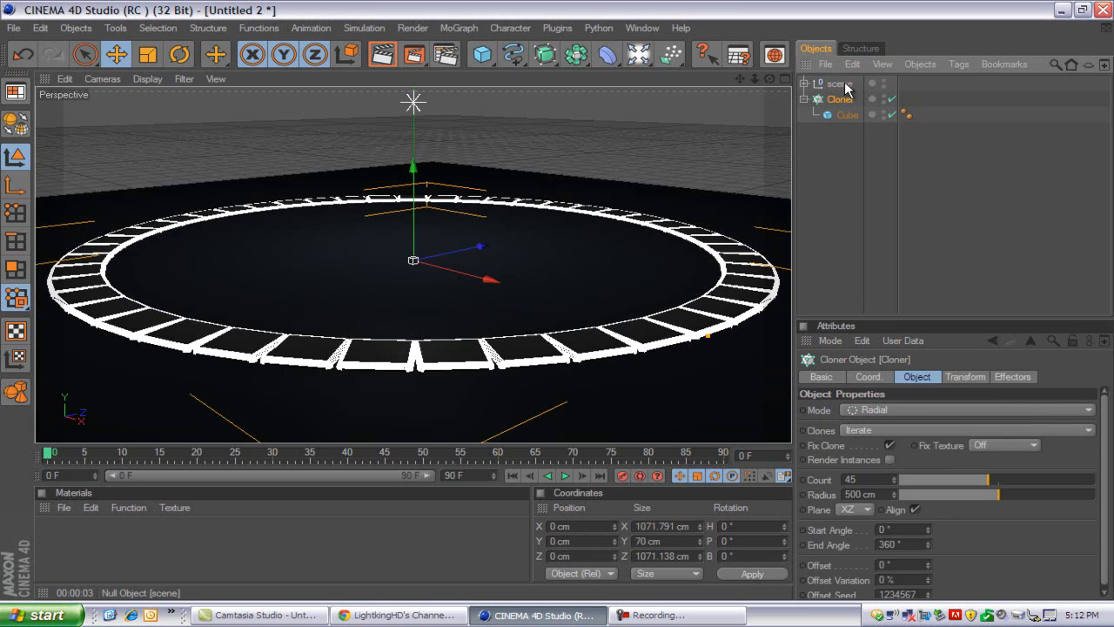
click(456, 28)
mouse_move(464, 53)
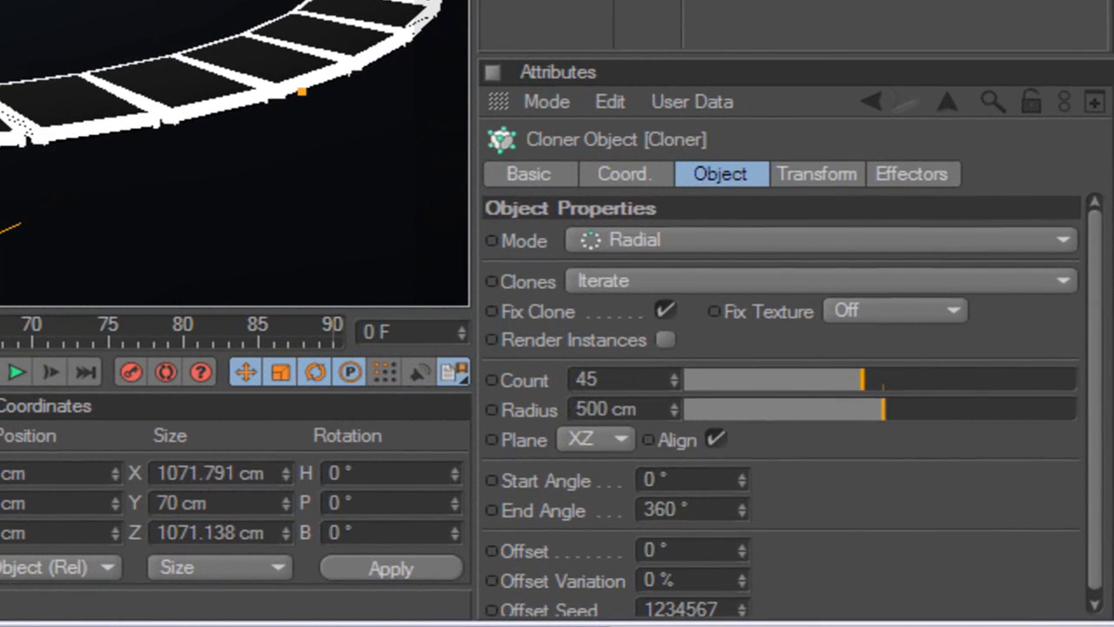
click(590, 179)
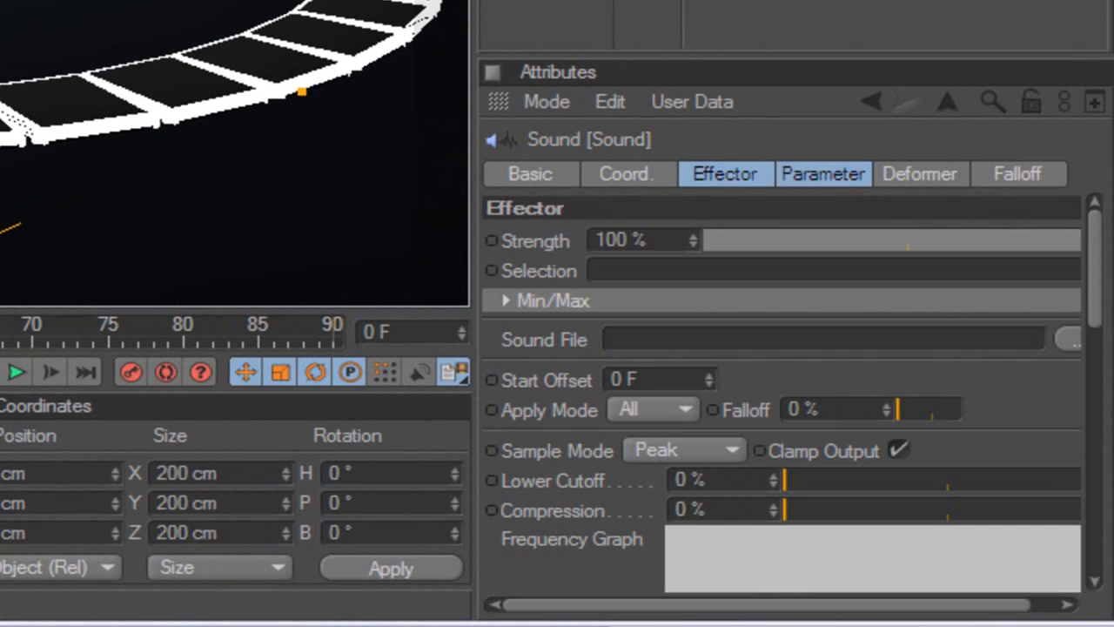
Remove the Sound effector from the Cloner's effectors list and assign it to the list again.
click(953, 176)
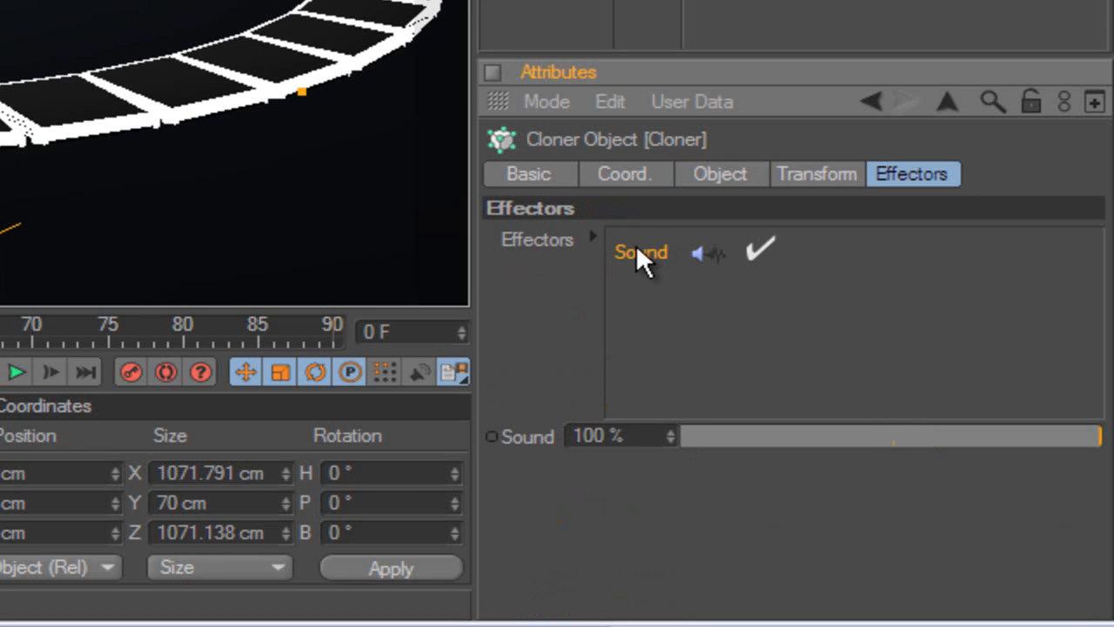
key(Delete)
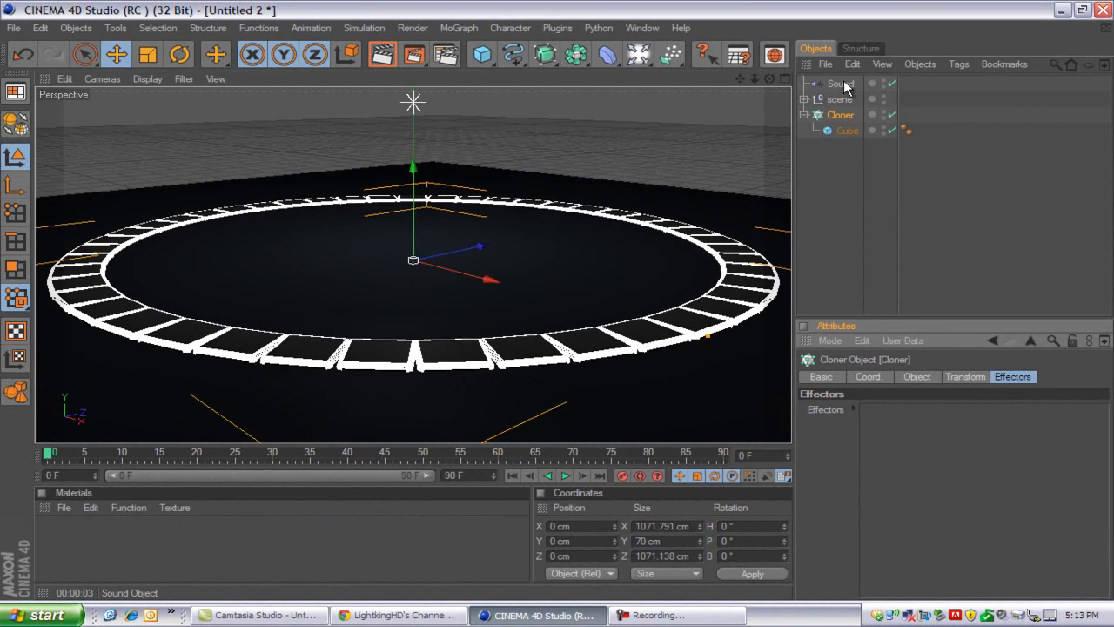
click(841, 84)
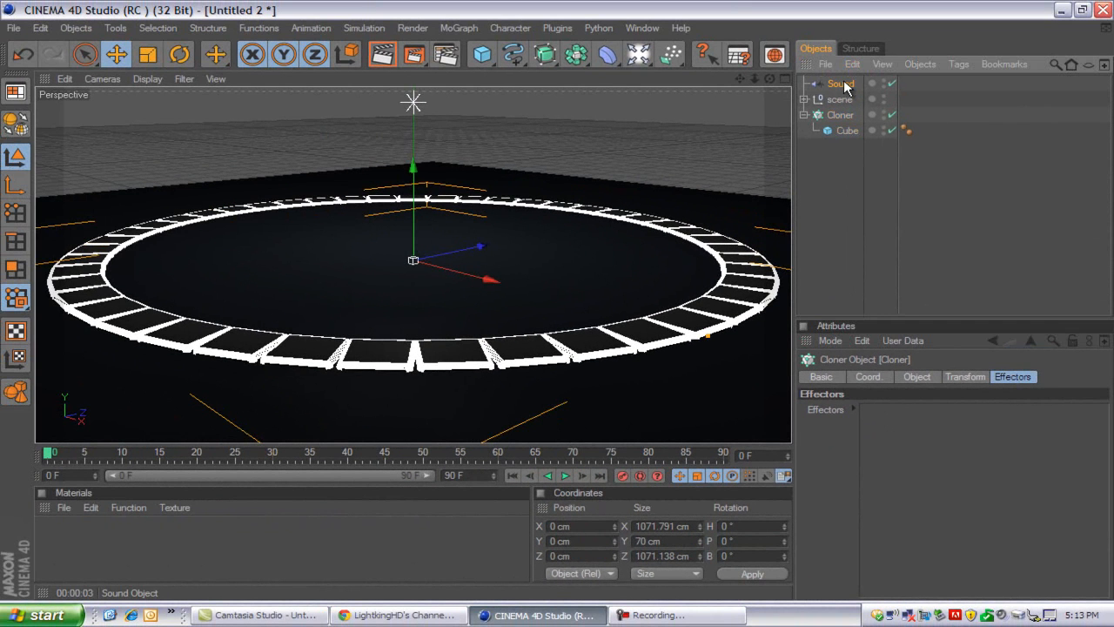
drag(844, 85, 915, 427)
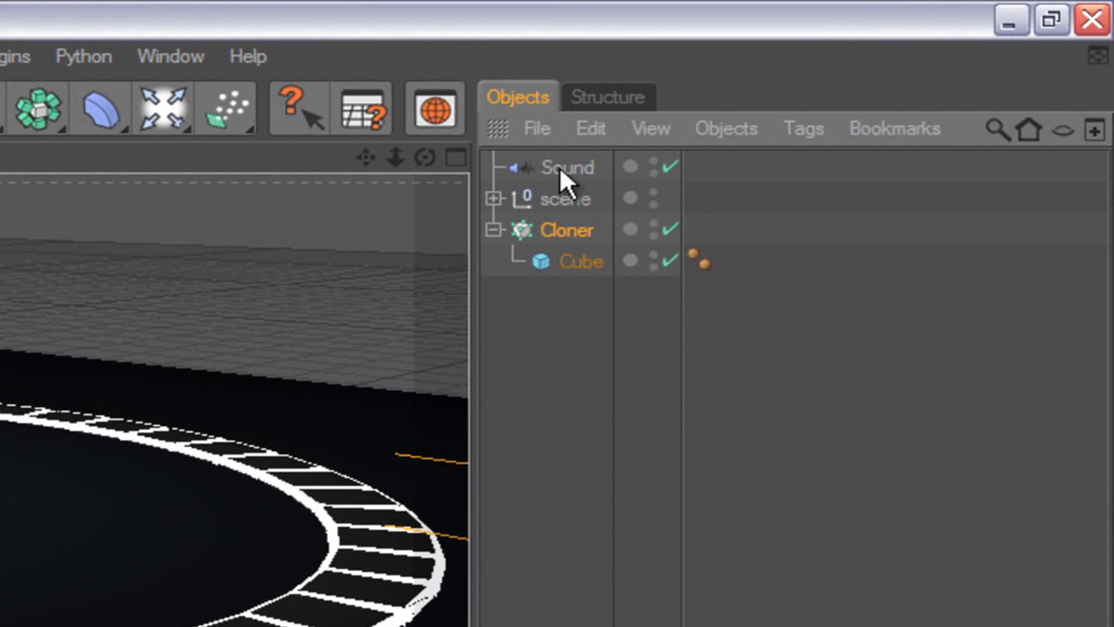
Enable Scale in the Sound effector's transform parameters and set its Y scale to 7.
click(559, 166)
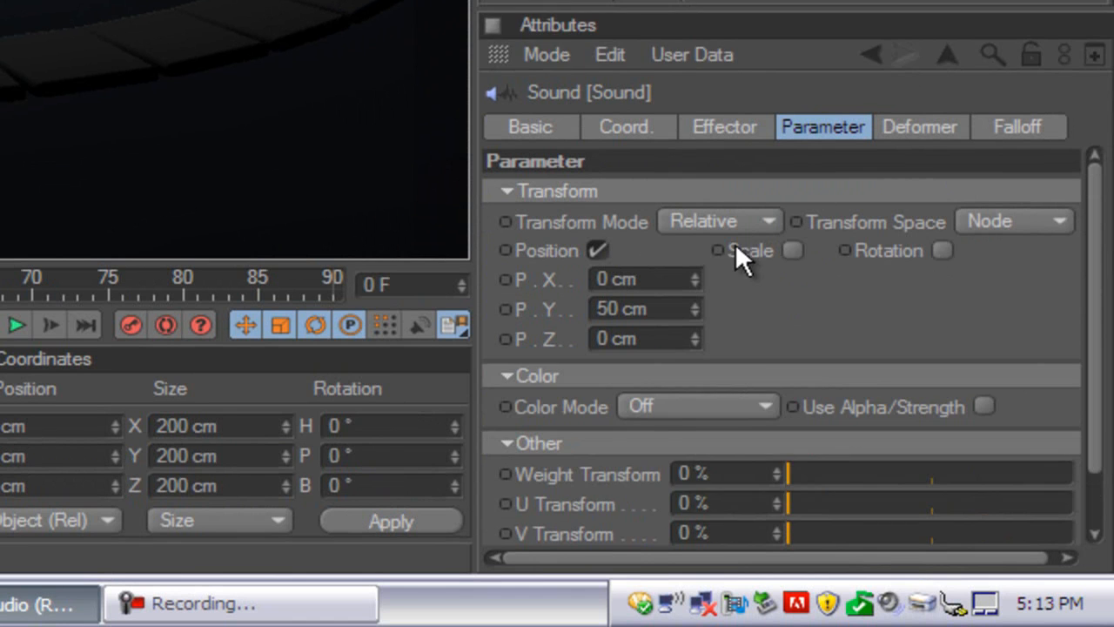
click(789, 249)
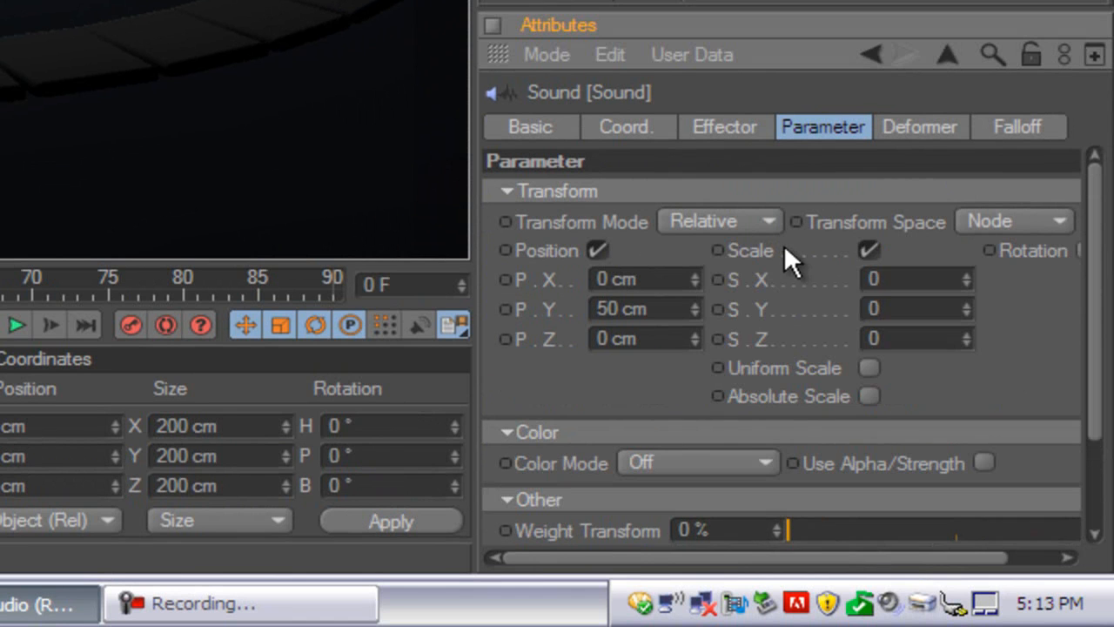
drag(886, 308, 777, 298)
text(7)
key(Return)
drag(1097, 340, 1107, 491)
scroll(736, 185, up, 3)
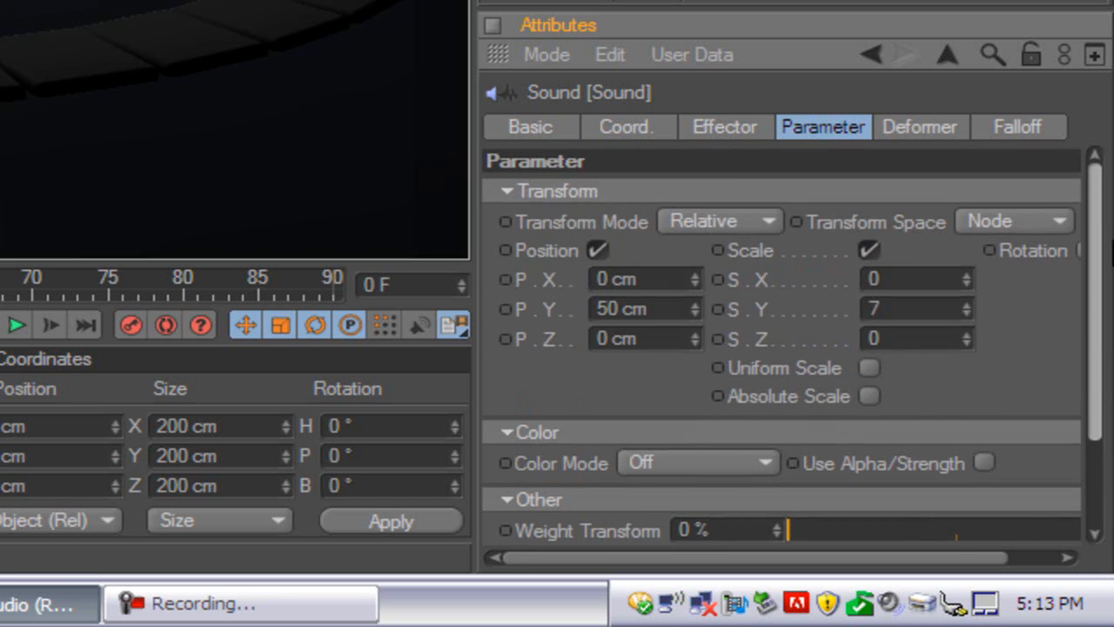
Load the Crazy Frog Clip audio file as the Sound effector's sound file.
click(725, 128)
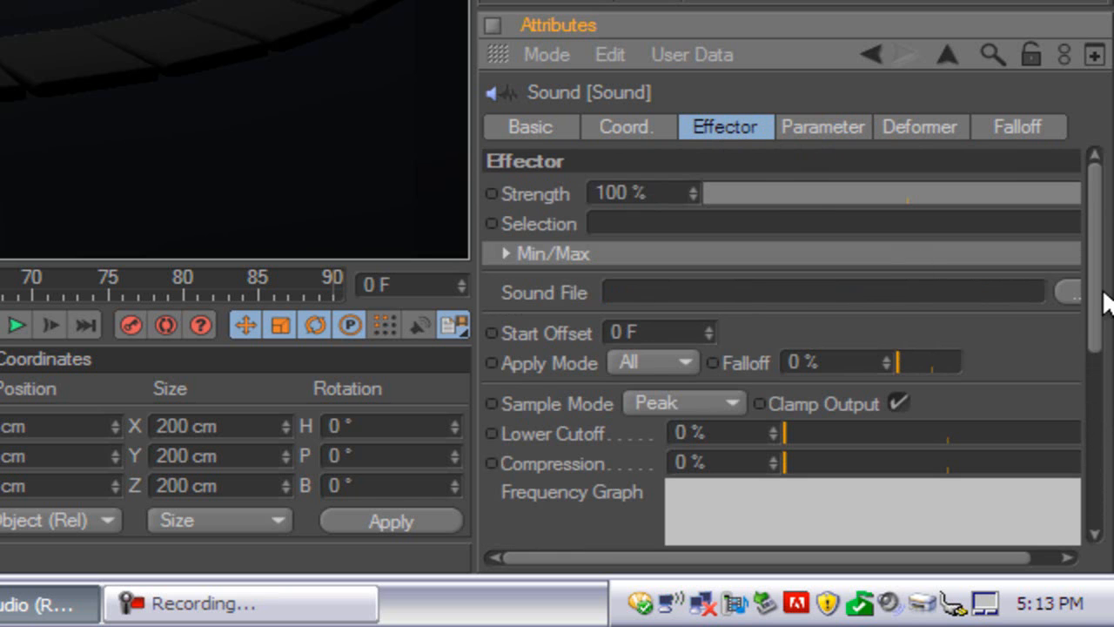
drag(714, 557, 837, 560)
drag(762, 555, 853, 548)
click(1031, 294)
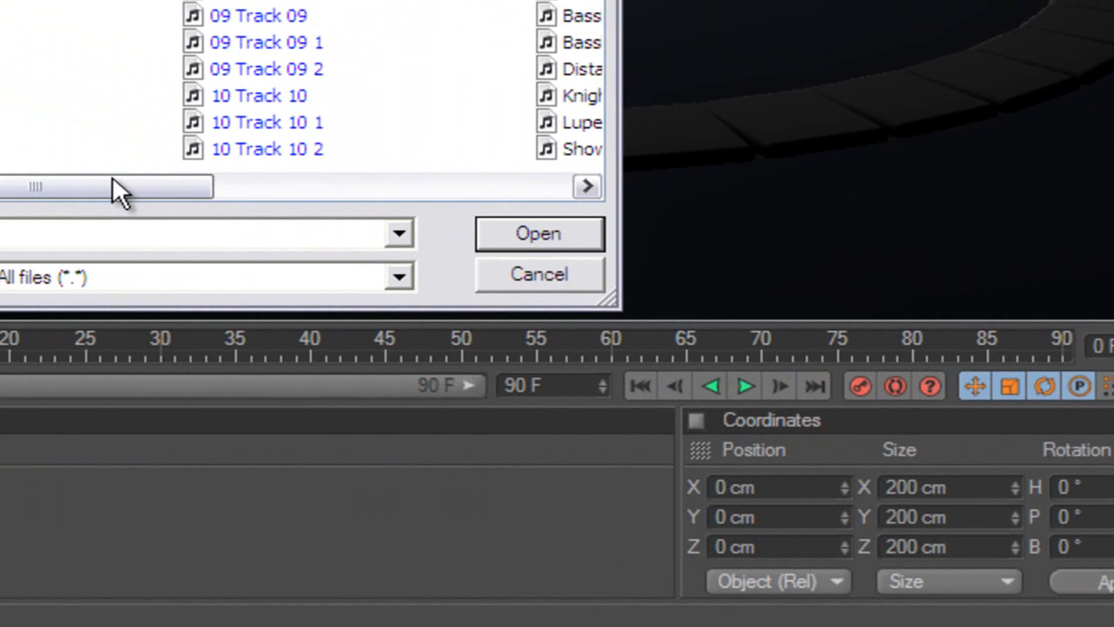
drag(112, 177, 549, 190)
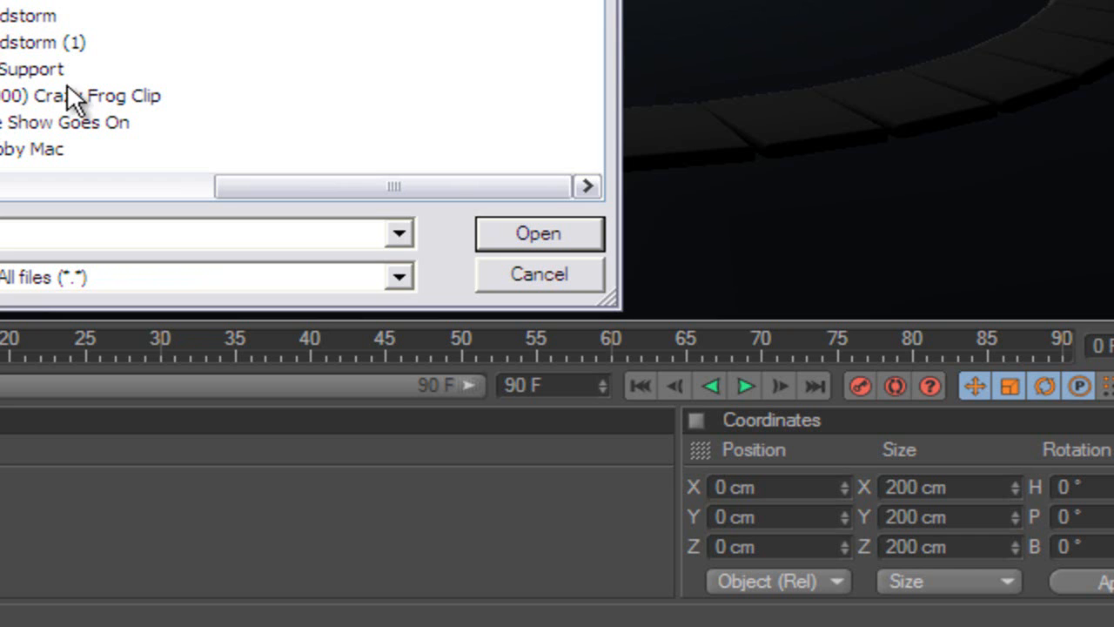
double_click(138, 101)
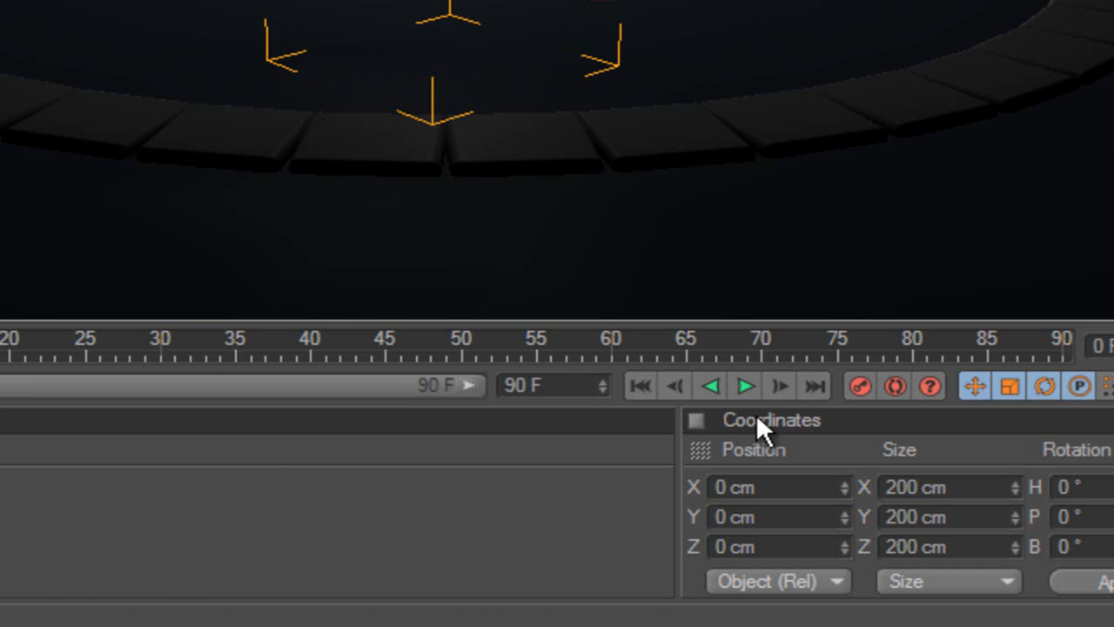
Play the animation to check how the cubes react to the sound, then rewind to frame 0 and play it again.
click(746, 386)
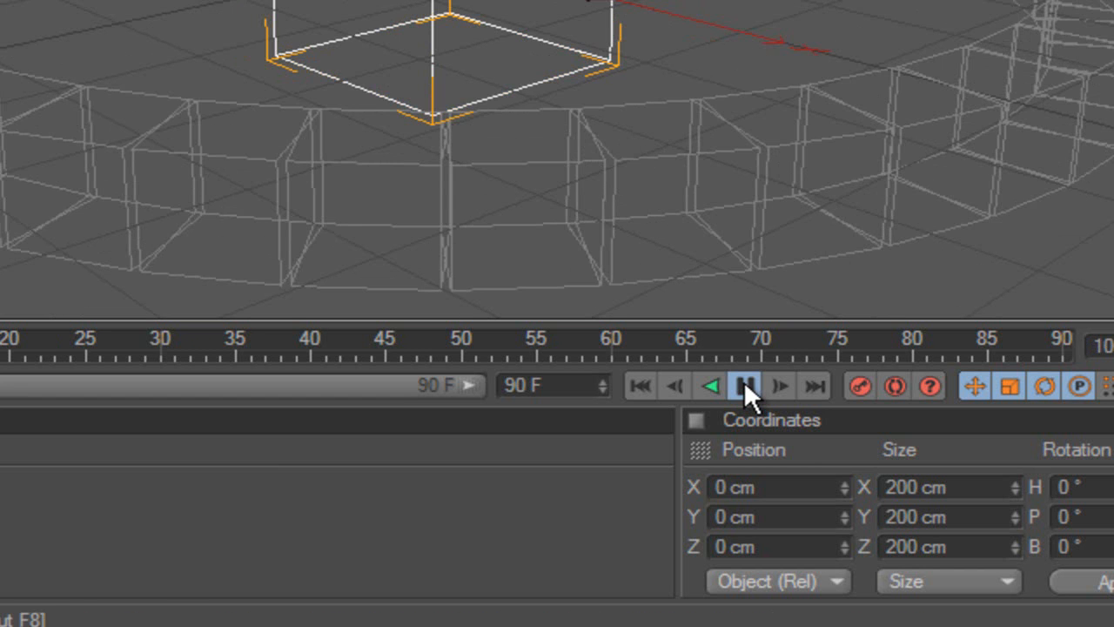
click(746, 386)
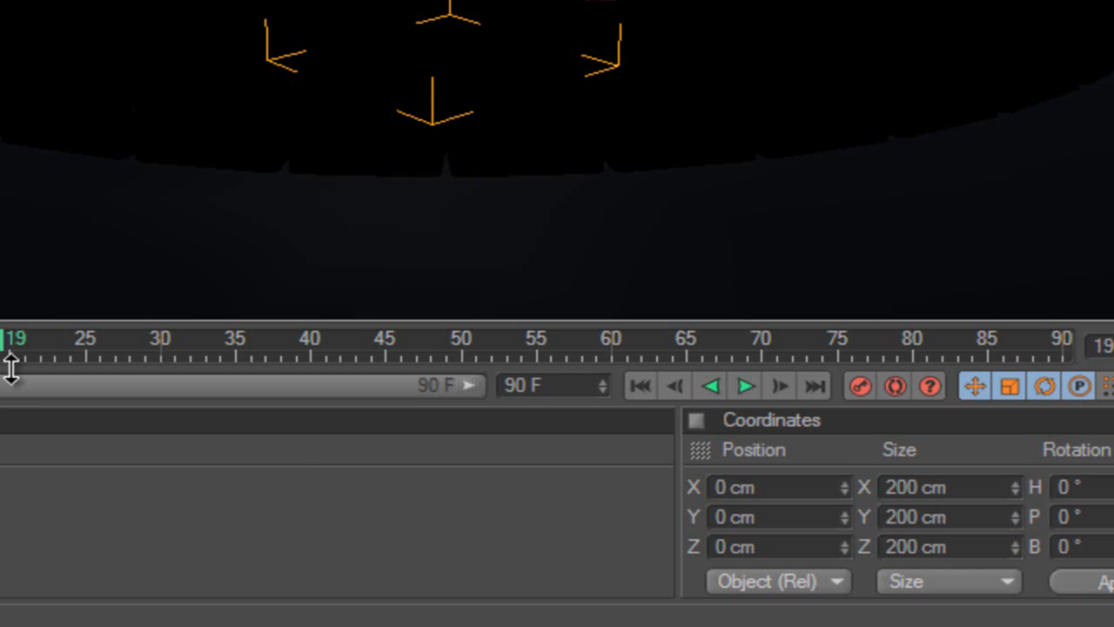
click(740, 386)
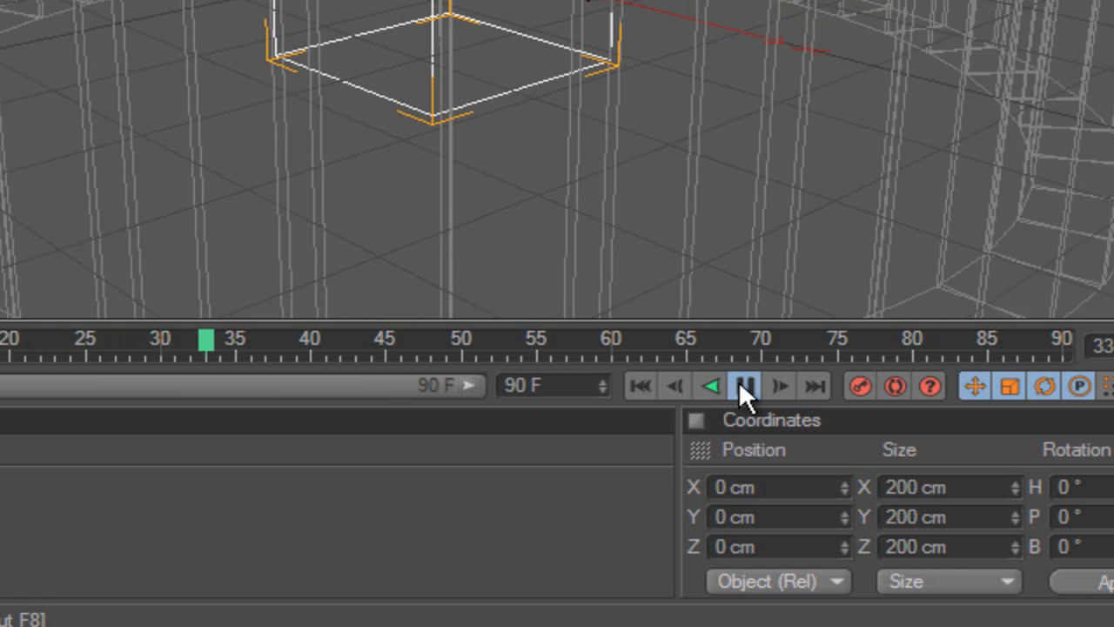
click(741, 385)
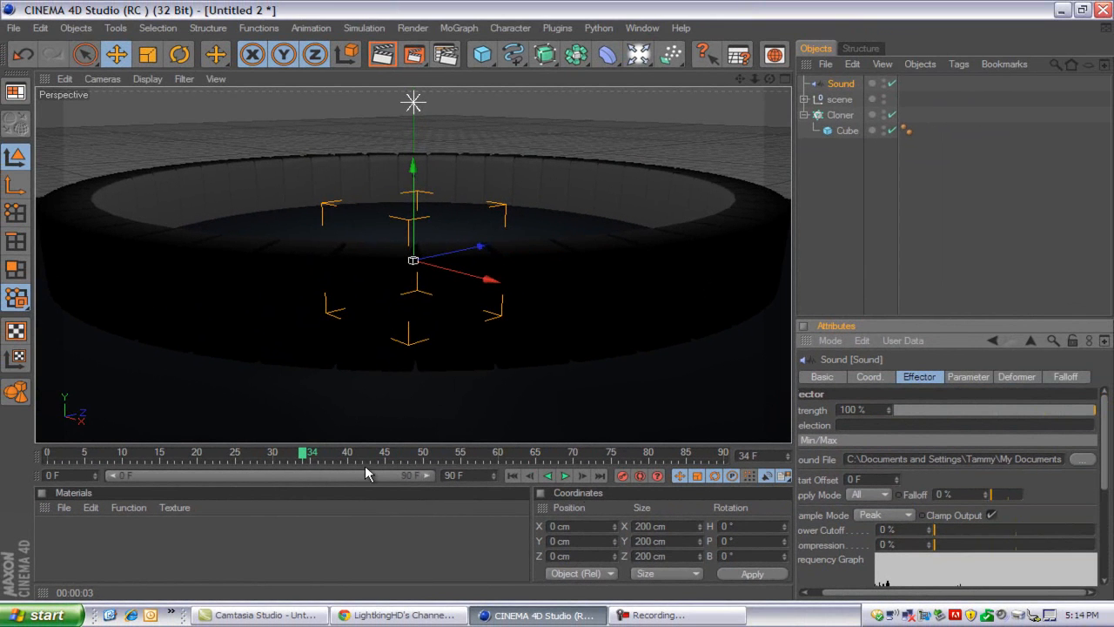
drag(211, 452, 25, 453)
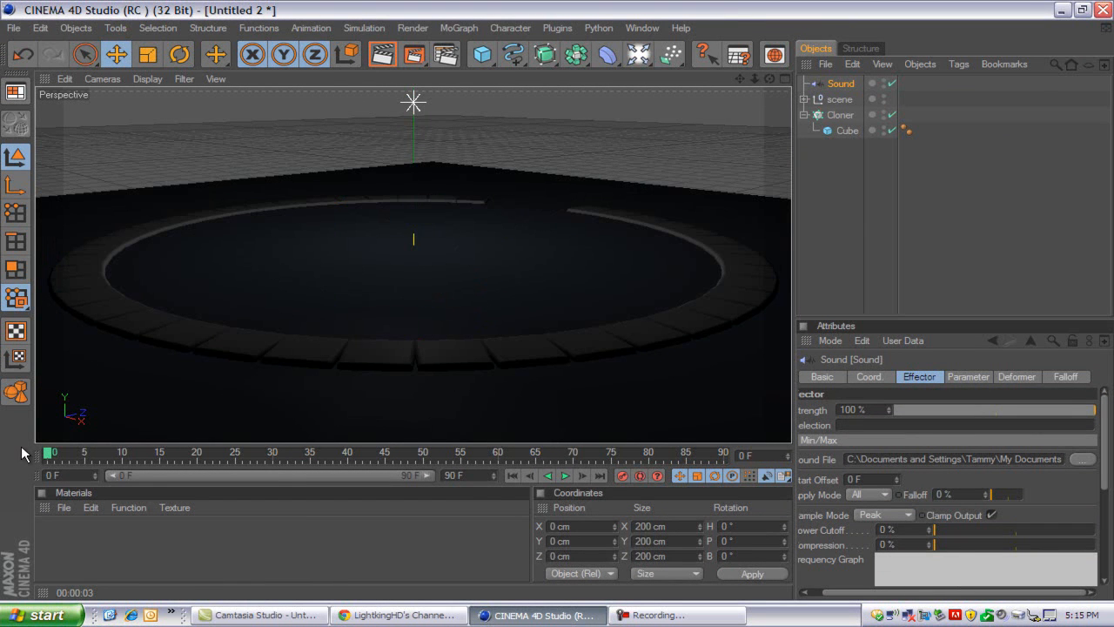
click(565, 476)
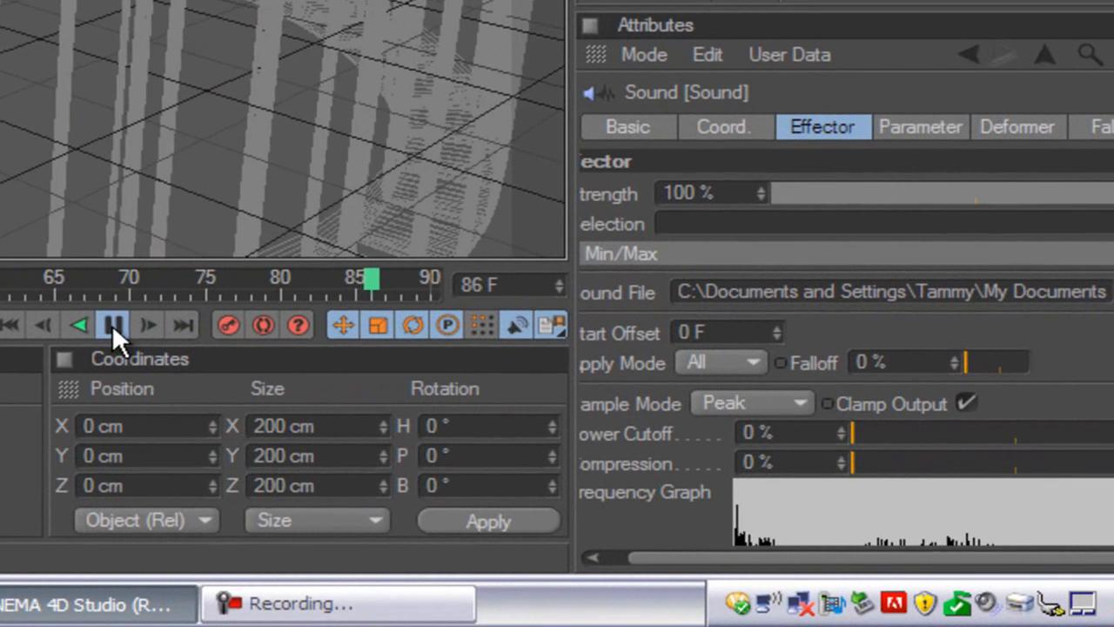
Stop the playback and set the Sound effector's Apply Mode to Step.
click(565, 476)
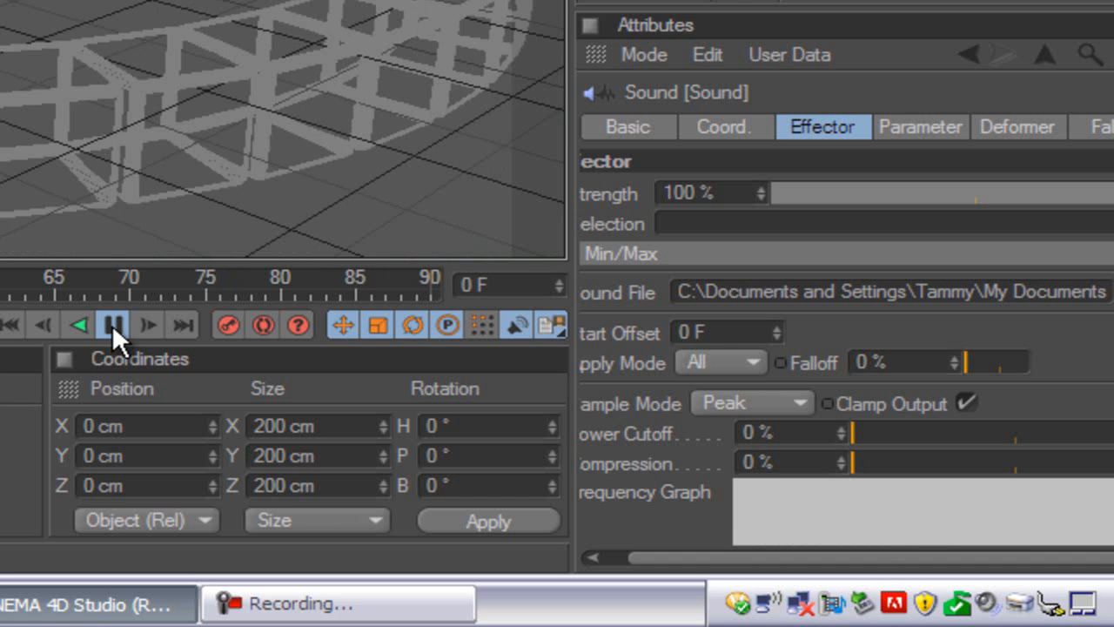
click(112, 325)
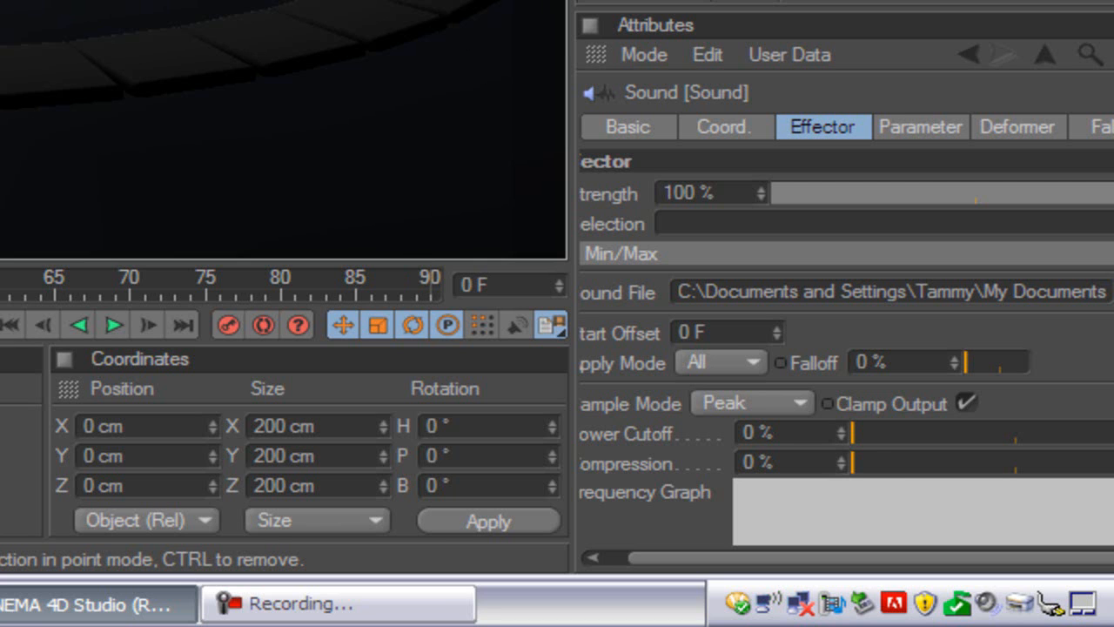
drag(788, 553, 657, 390)
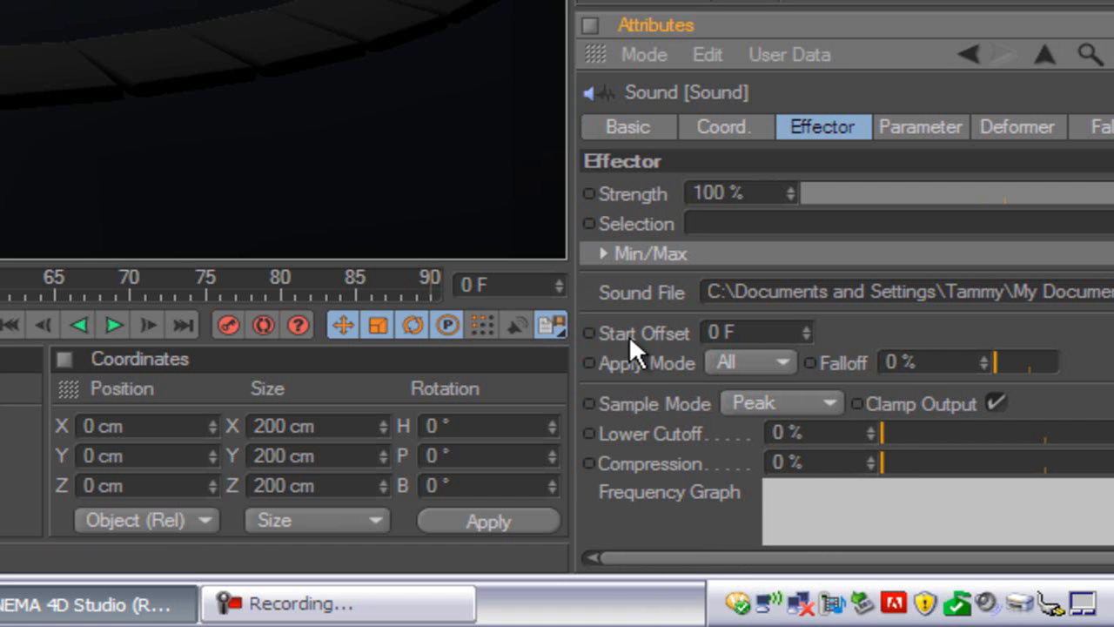
click(782, 364)
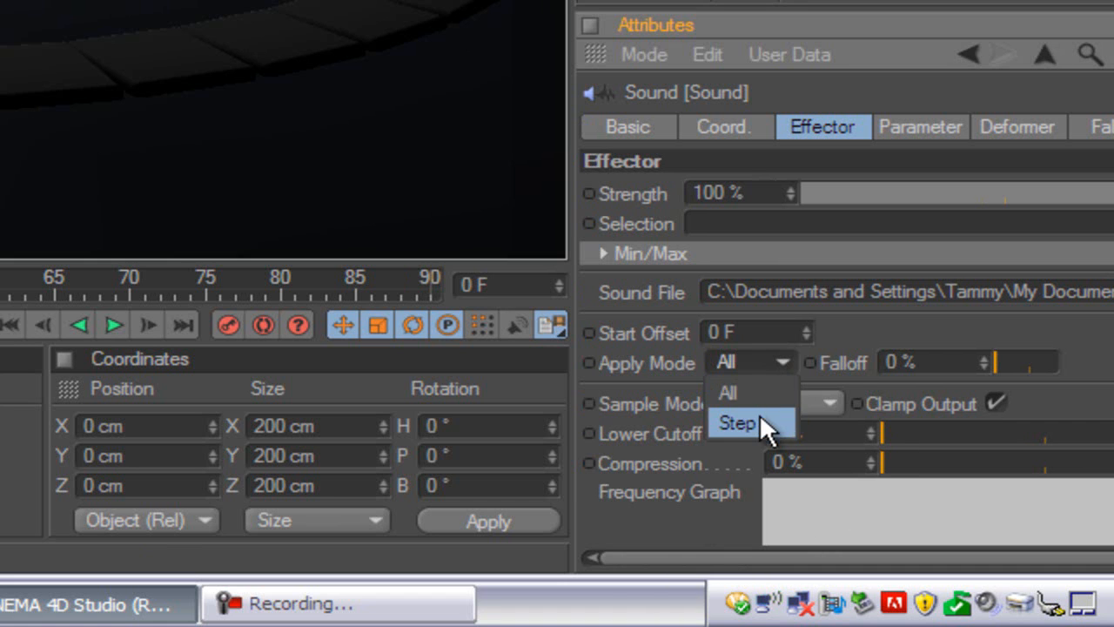
click(759, 415)
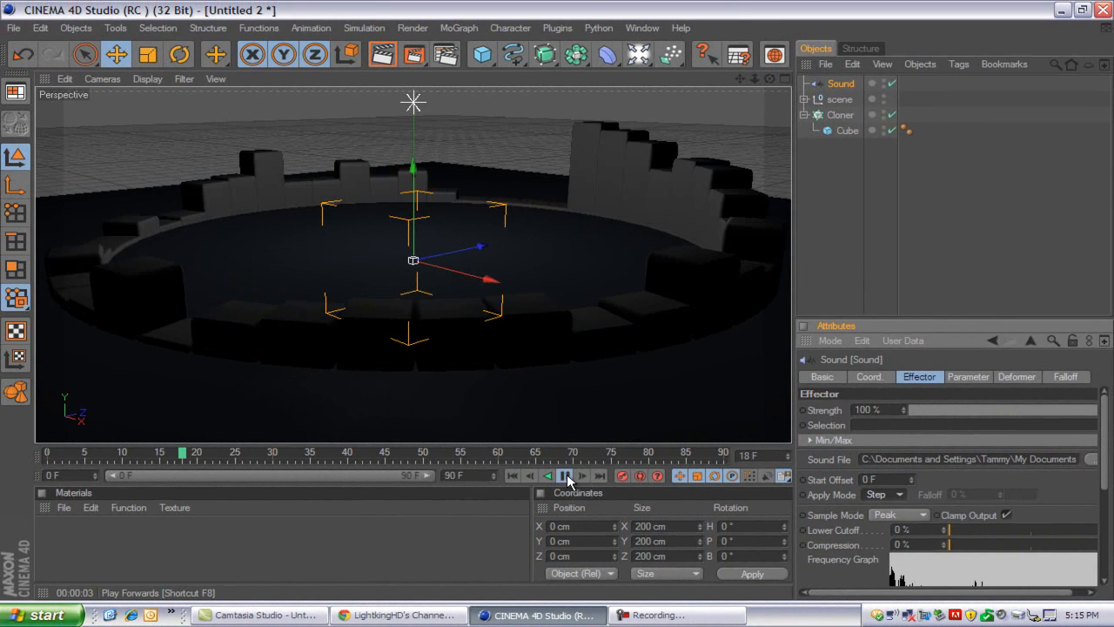
Play the animation to check the cubes with the Step mode, rewind to frame 0 and play it once more.
click(566, 476)
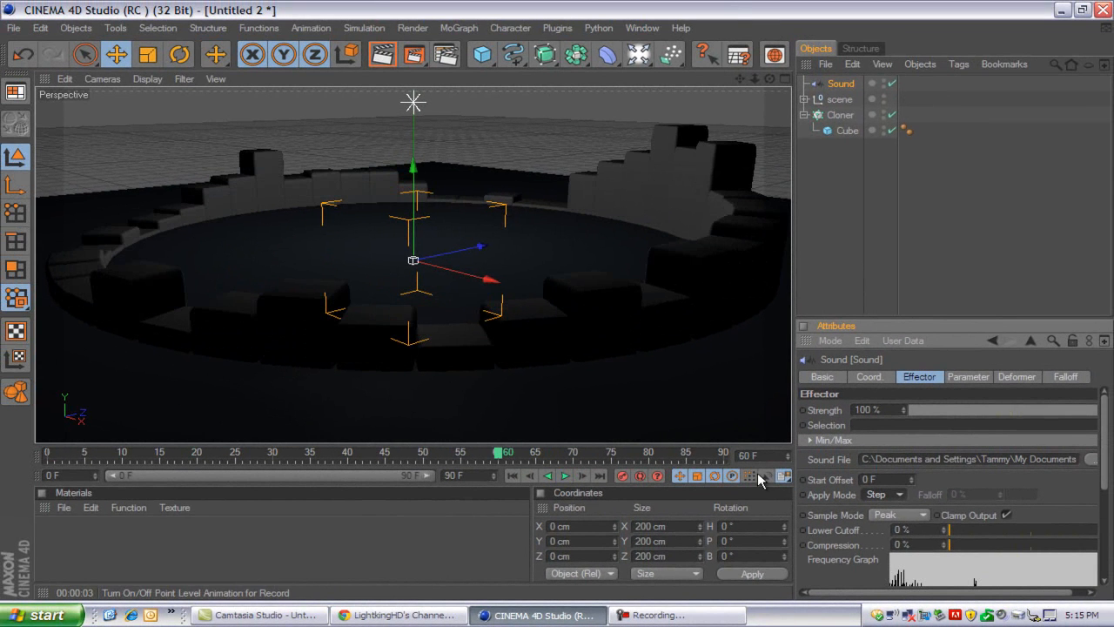
mouse_move(511, 458)
mouse_down()
mouse_move(139, 466)
mouse_move(47, 454)
mouse_up()
click(566, 477)
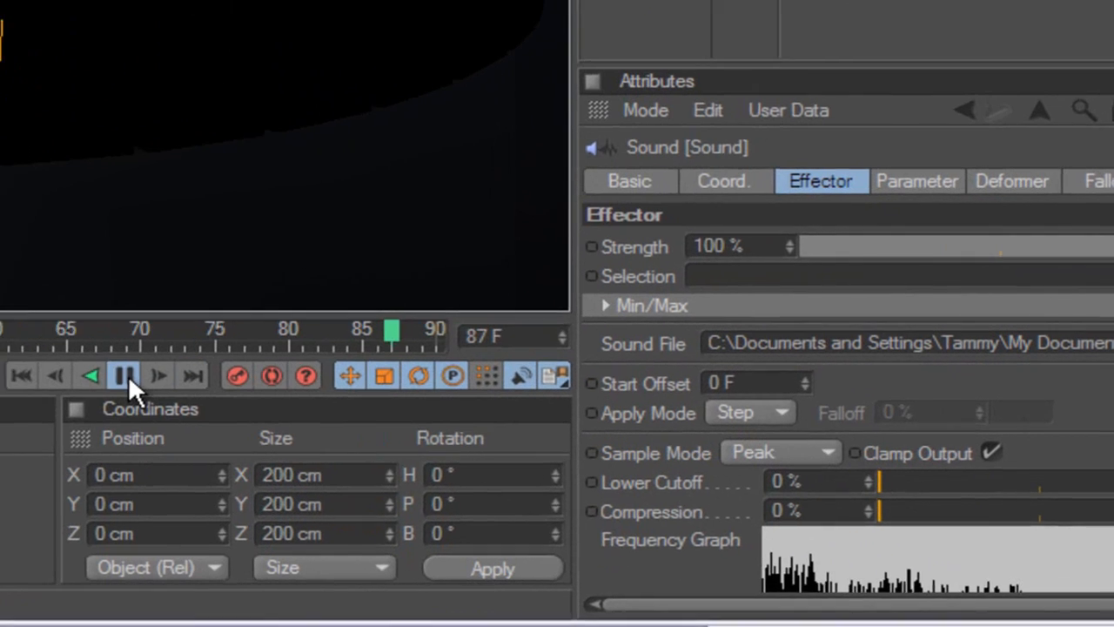
click(126, 374)
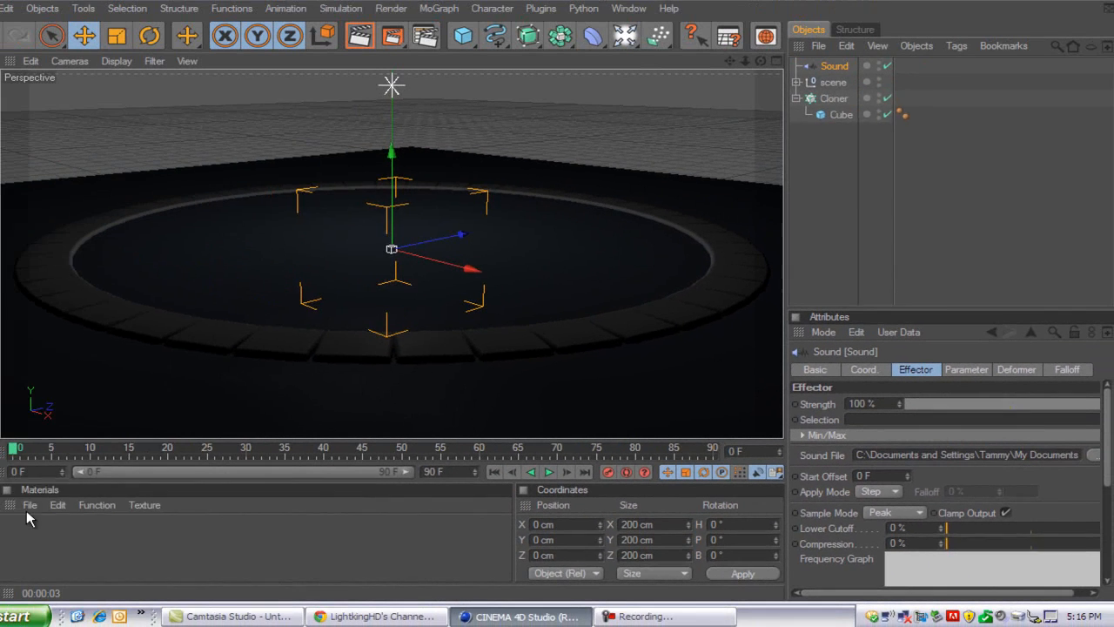
Load the materials from the C4D-MaterialPack-AcrezHD file in the GFX folder.
click(63, 507)
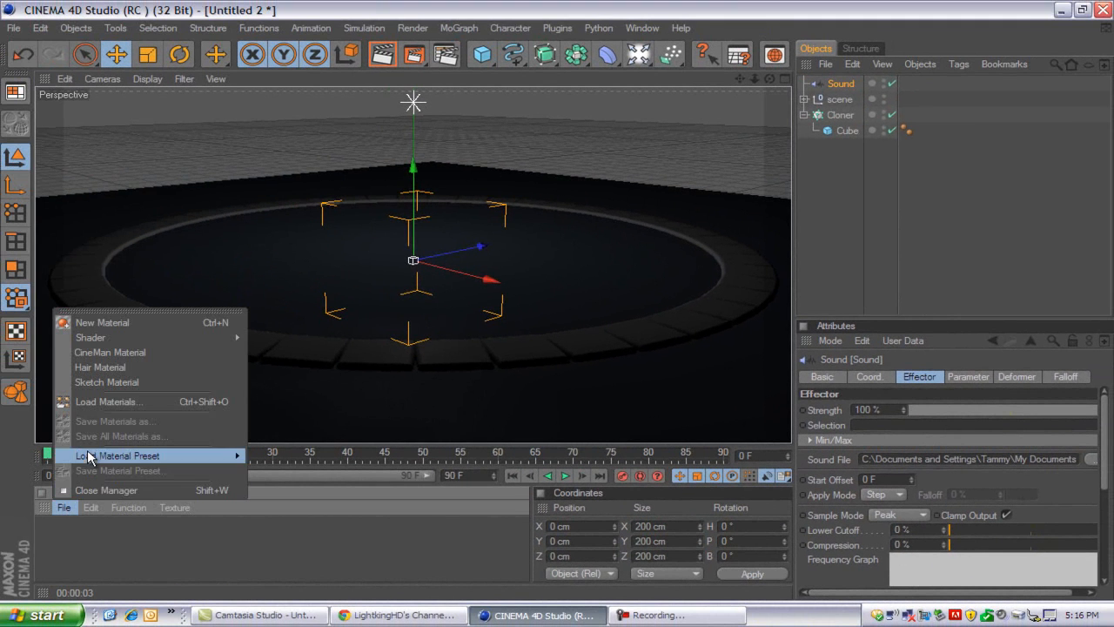
click(90, 401)
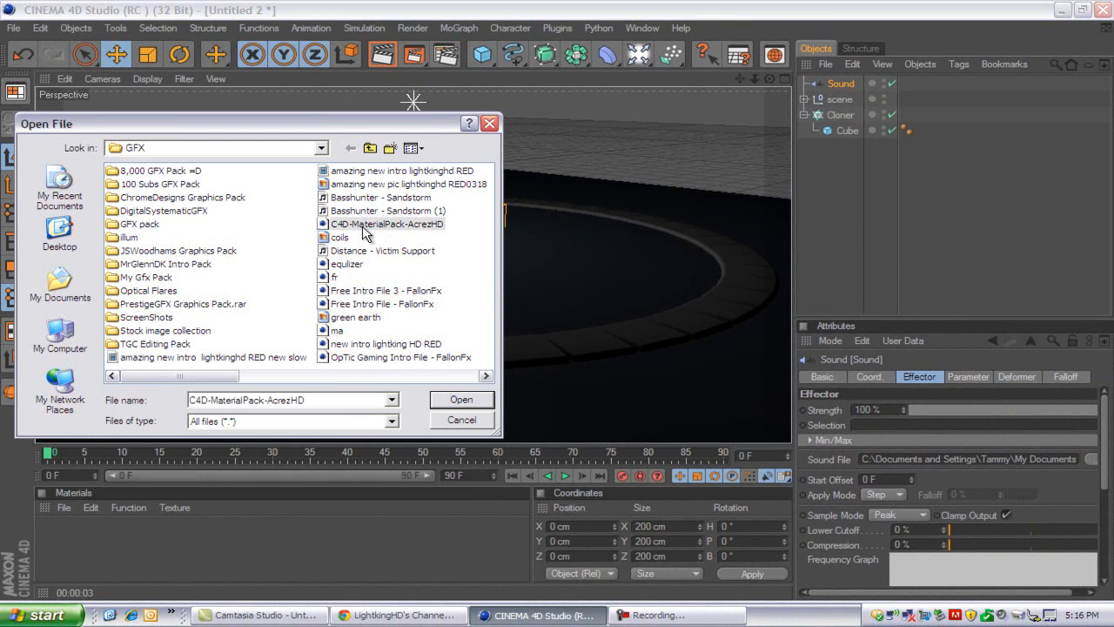
double_click(363, 225)
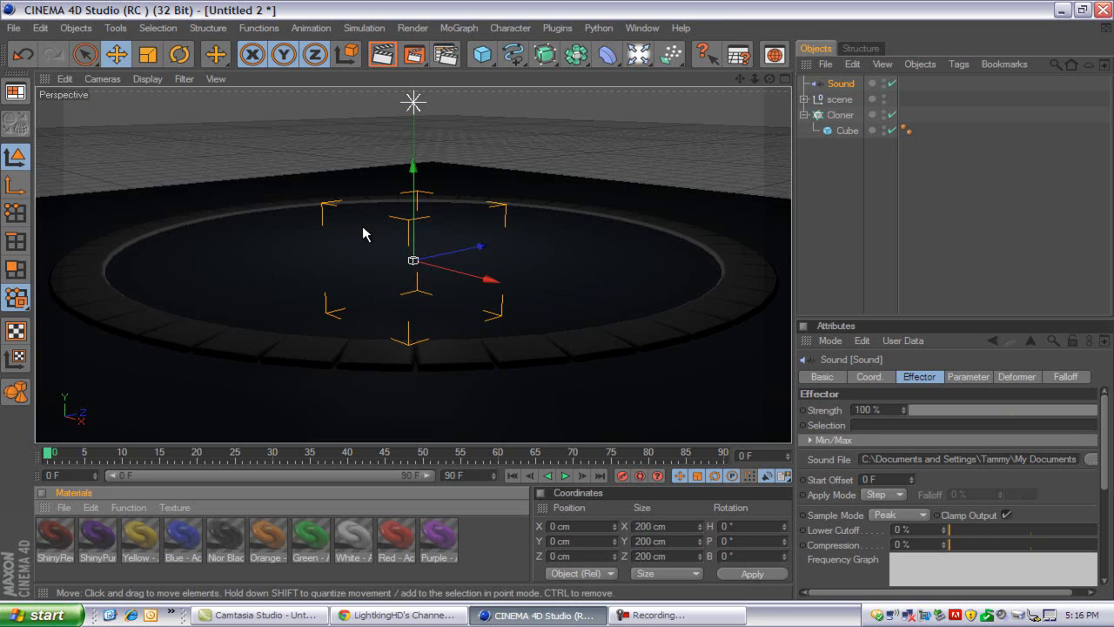
drag(233, 533, 844, 129)
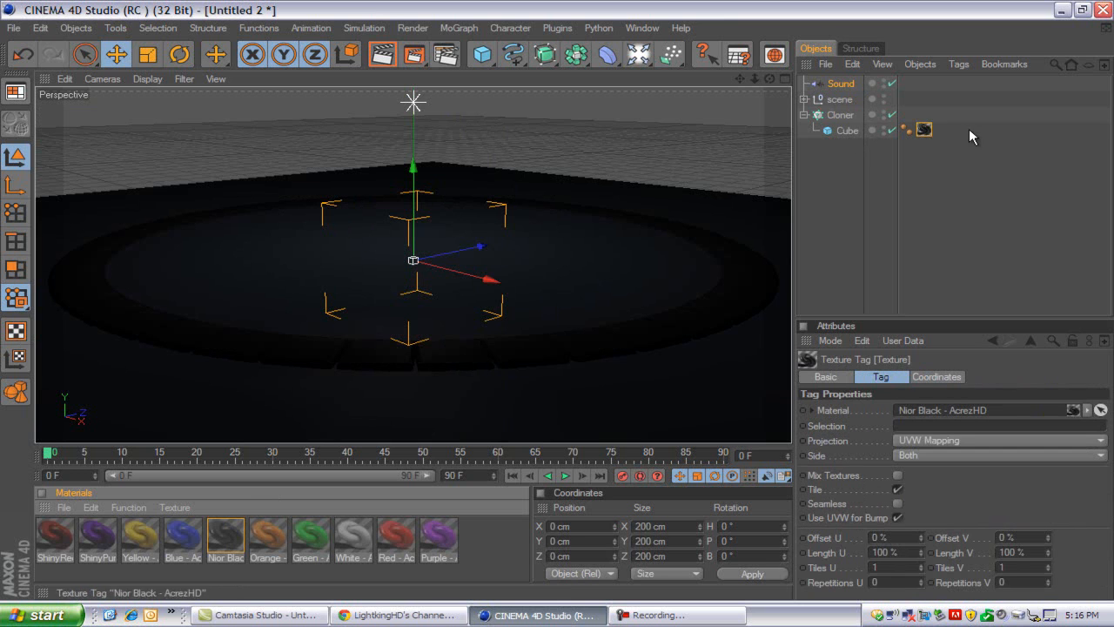
click(923, 130)
key(Delete)
Apply the ShinyRed material to the Cube and Nior Black to the scene object, and test-render the view.
drag(61, 539, 846, 132)
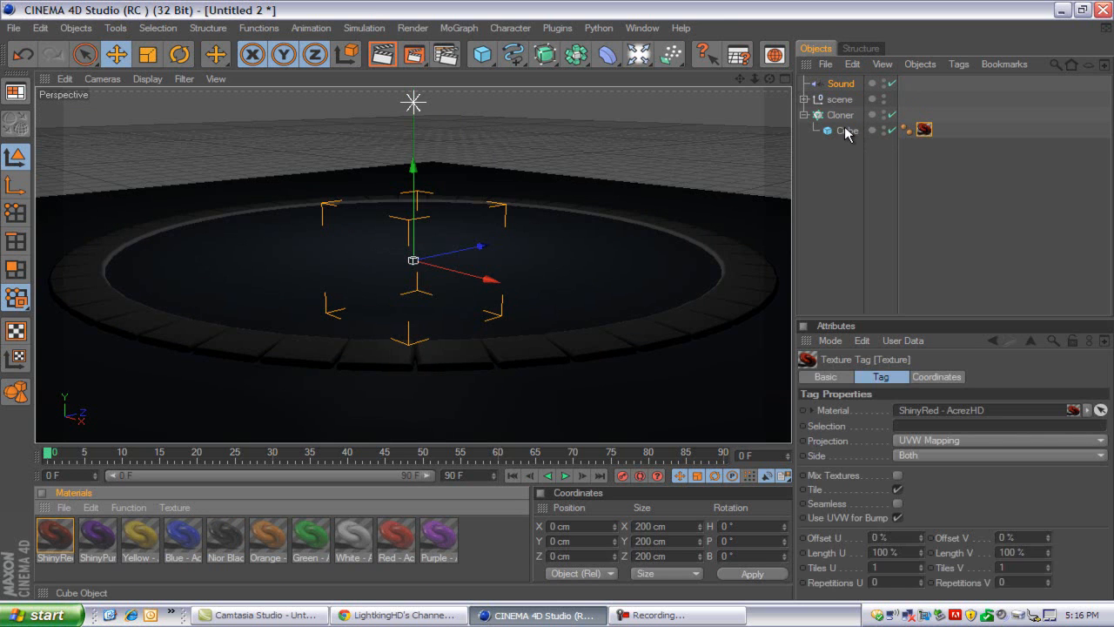
drag(242, 537, 837, 100)
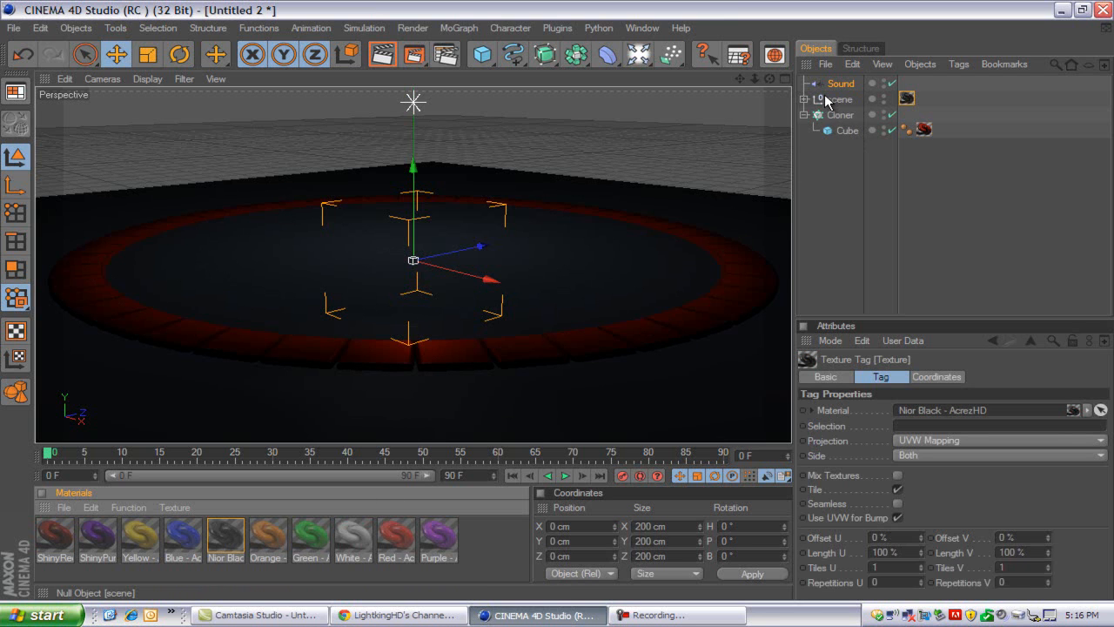
click(393, 64)
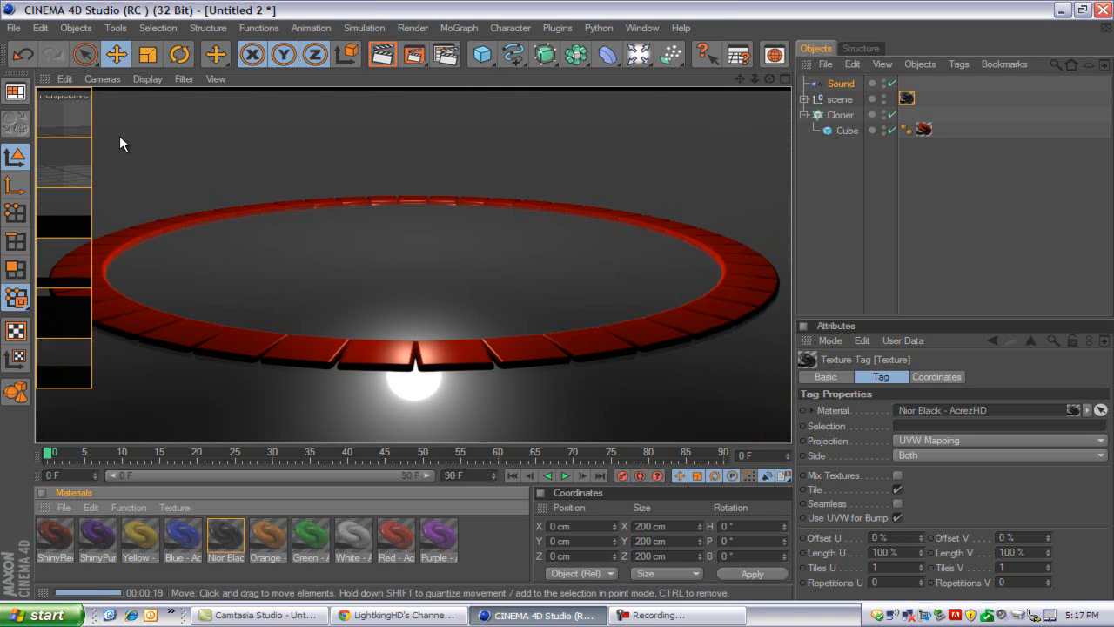
click(443, 214)
Add a Floor object to the scene.
mouse_move(753, 79)
mouse_down()
mouse_move(428, 372)
mouse_move(552, 303)
mouse_up()
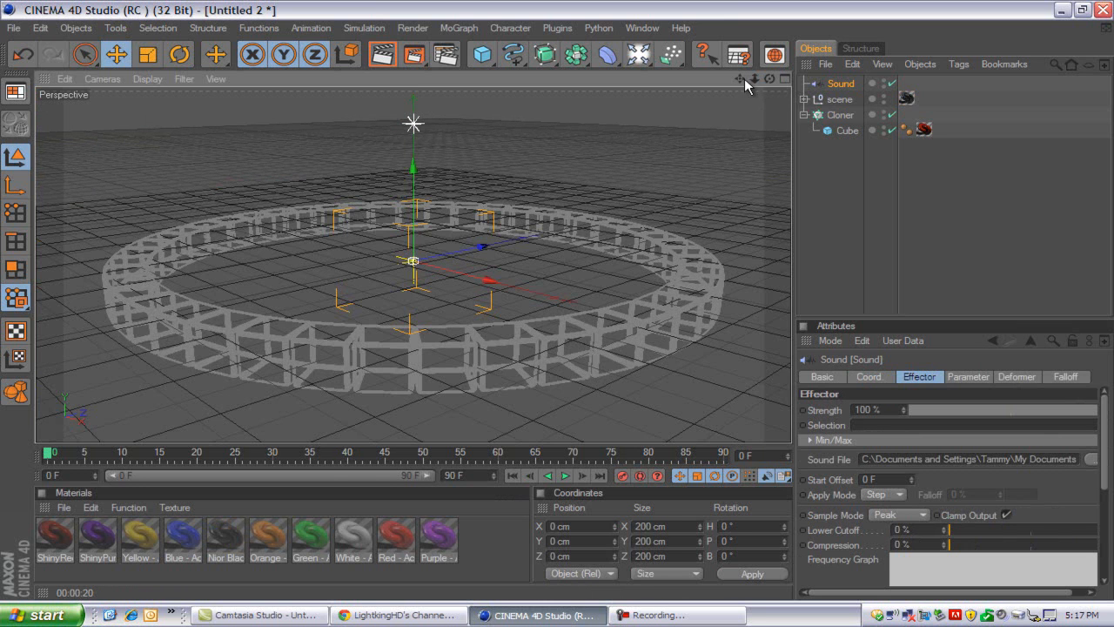
click(638, 54)
click(765, 192)
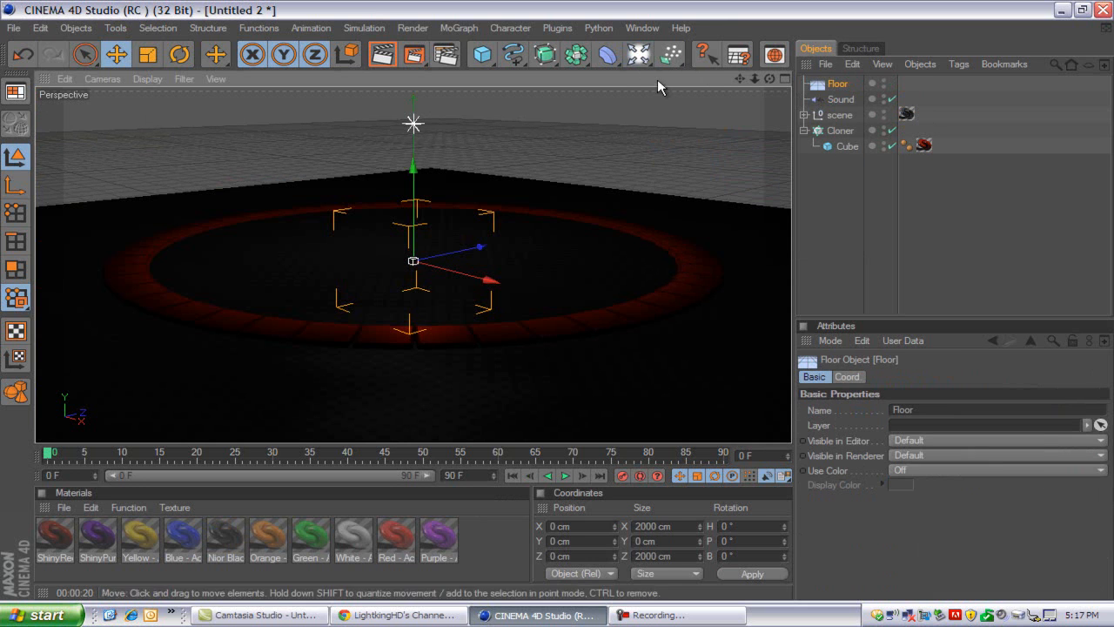
Rotate the new Floor object to a pitch of -90° so it stands upright as a wall.
click(117, 54)
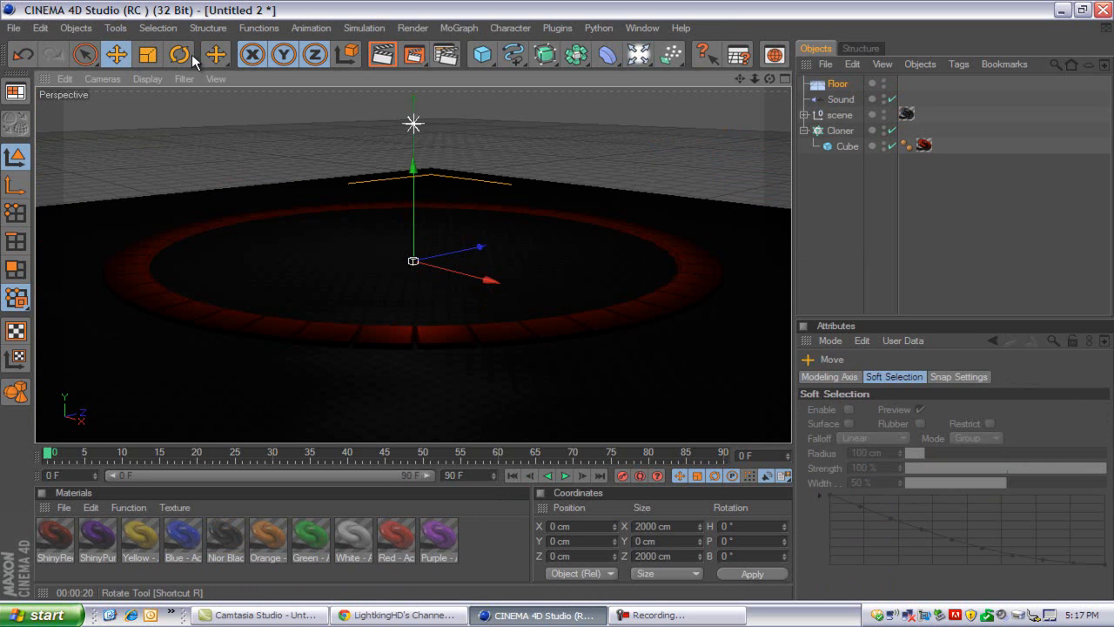
click(180, 55)
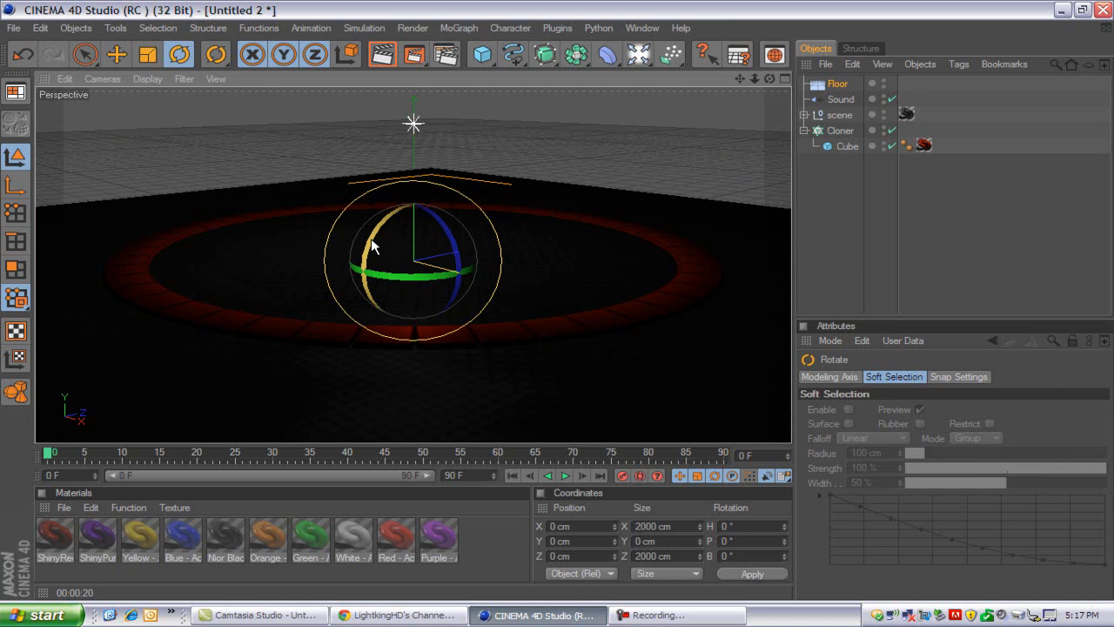
click(822, 378)
click(903, 376)
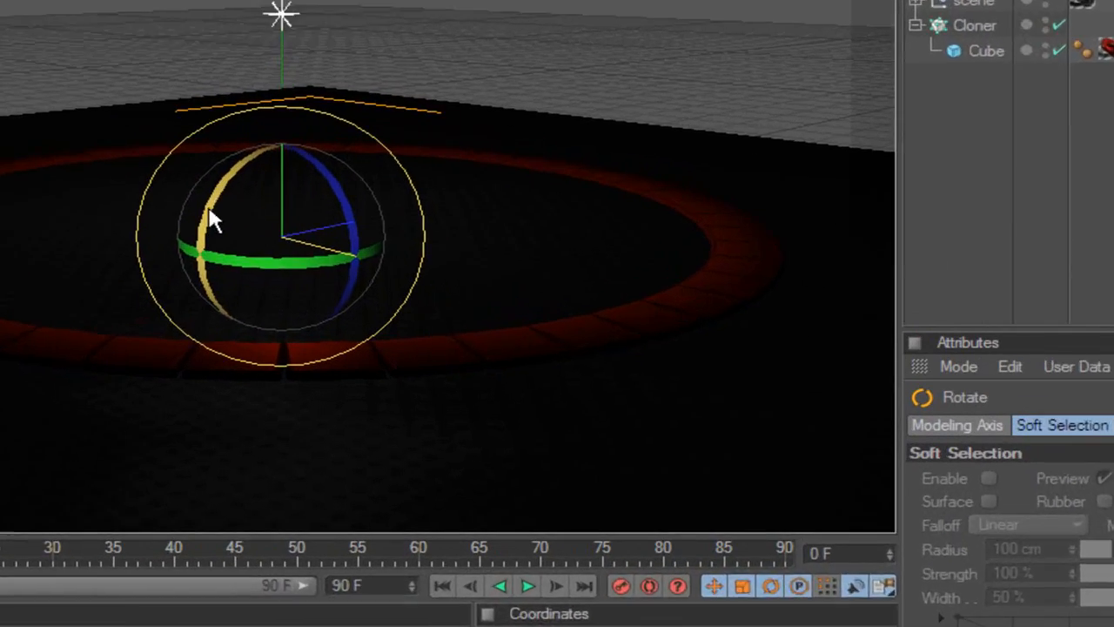
drag(368, 242, 410, 202)
drag(197, 112, 242, 105)
Move the upright Floor object behind the ring of cubes, to a Z position of about 665 cm.
key(e)
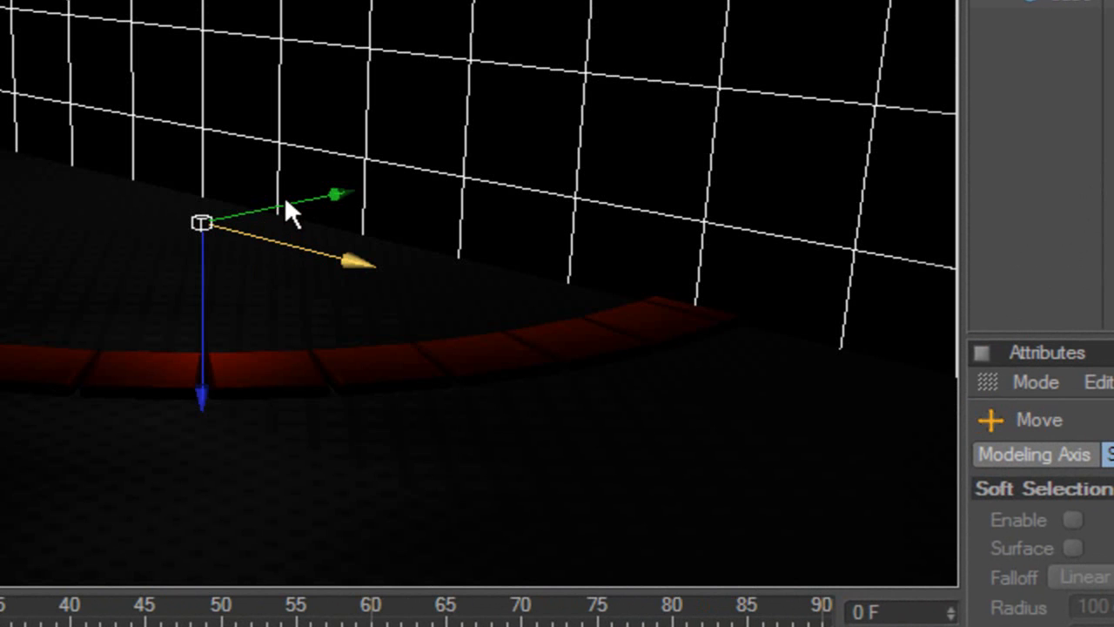
click(494, 297)
drag(493, 298, 640, 259)
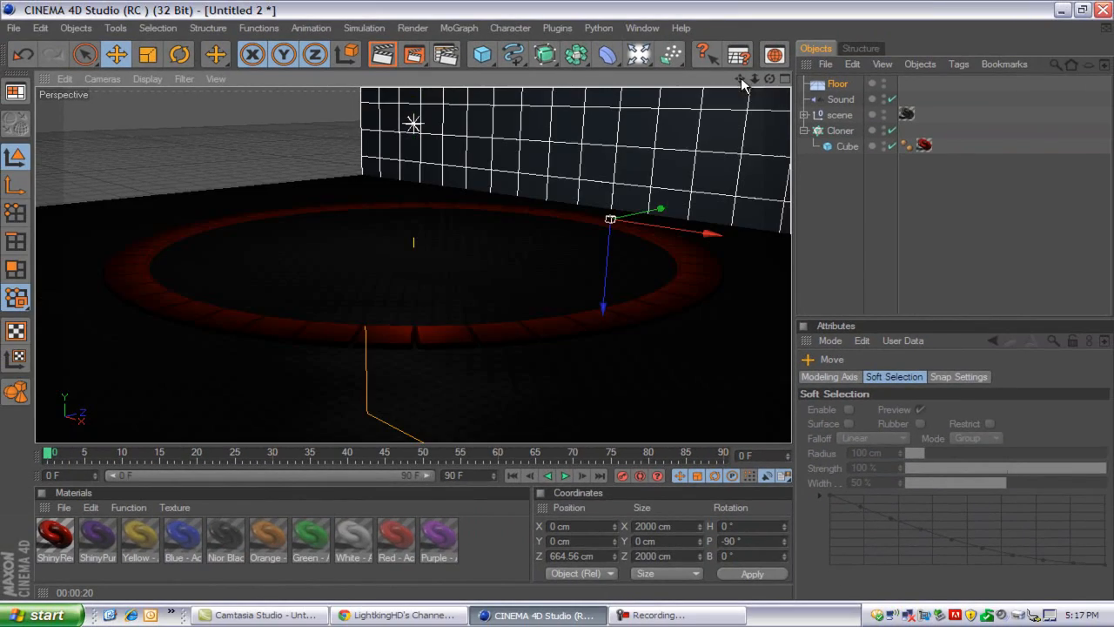
Duplicate the upright Floor object and rotate the copy to a bank of -90° as a second wall.
drag(740, 78, 558, 299)
click(839, 86)
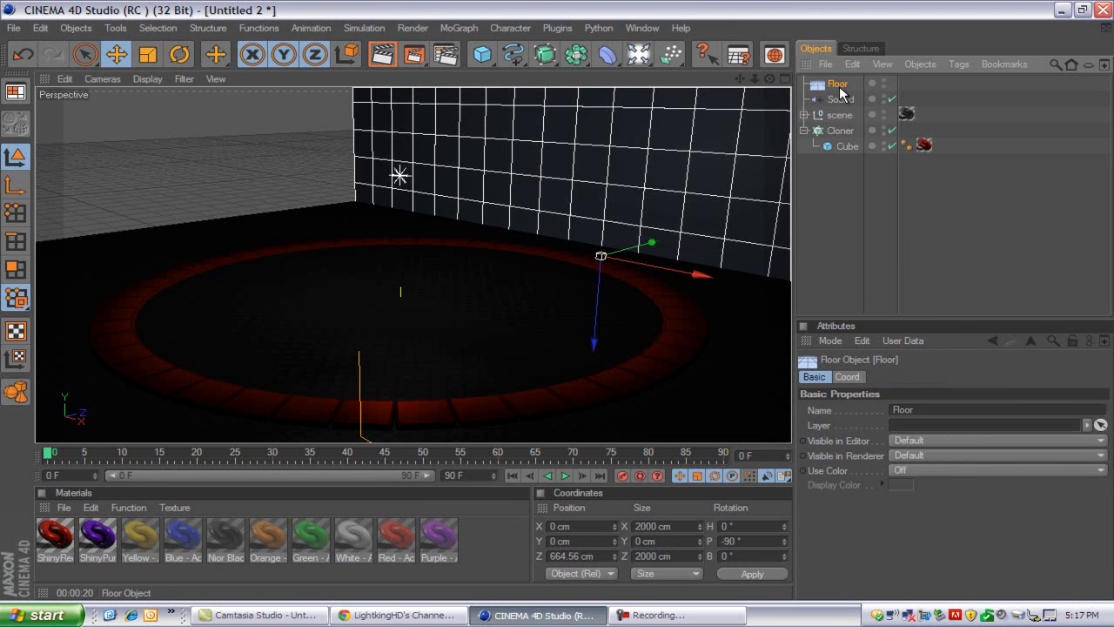
key(ctrl+v)
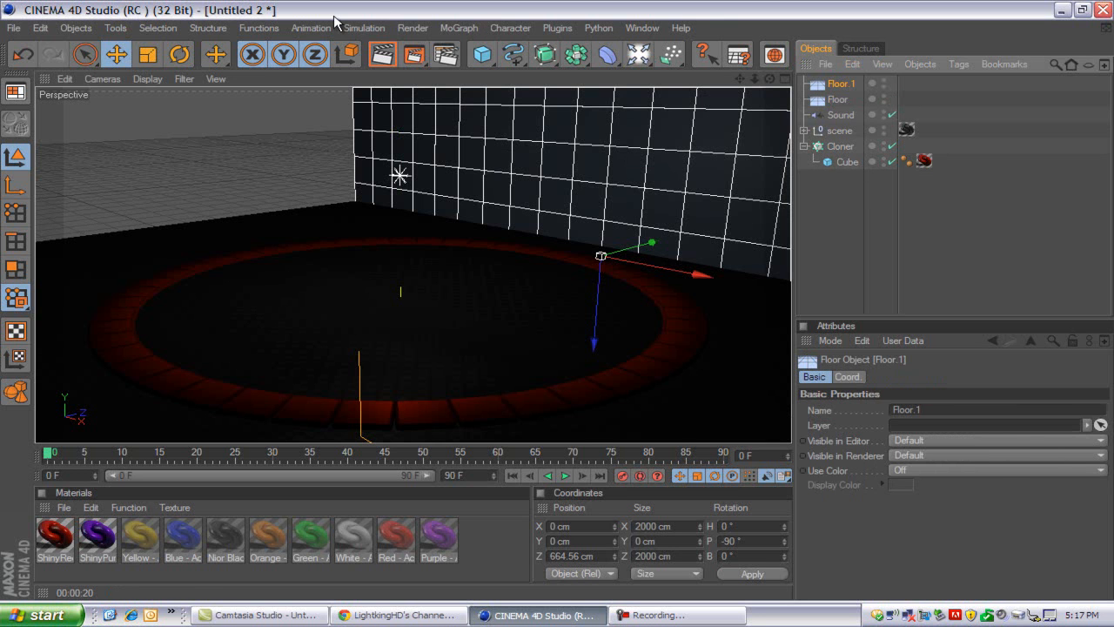
key(r)
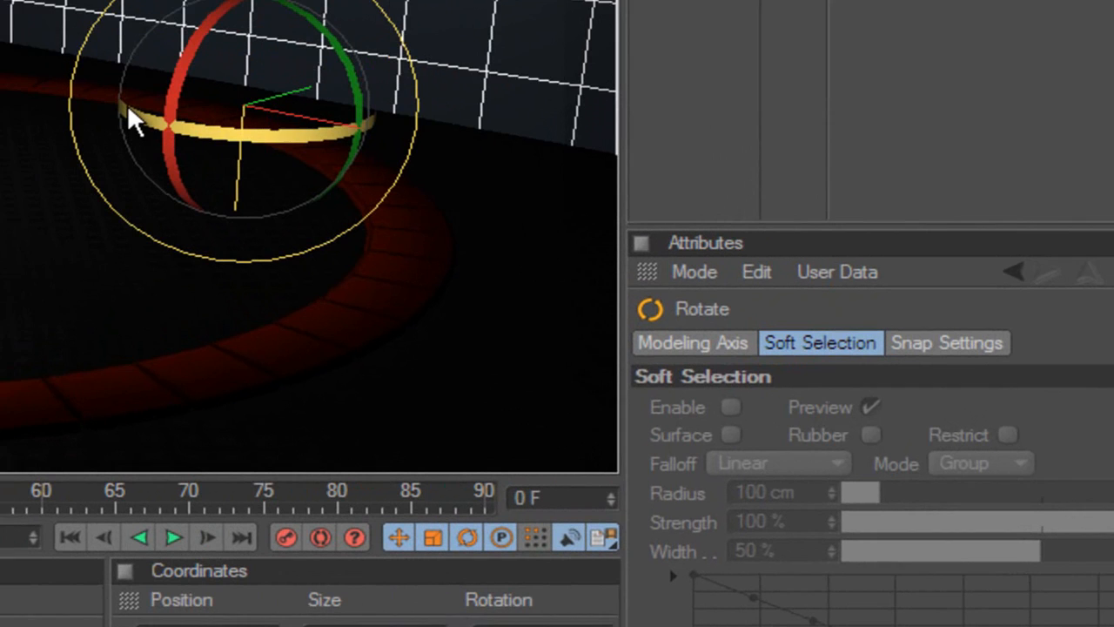
mouse_move(131, 98)
mouse_down()
mouse_move(250, 100)
mouse_move(233, 104)
mouse_move(243, 128)
mouse_up()
Move the duplicated wall outside the ring of cubes, to an X position of about -1336 cm, and deselect it.
key(Delete)
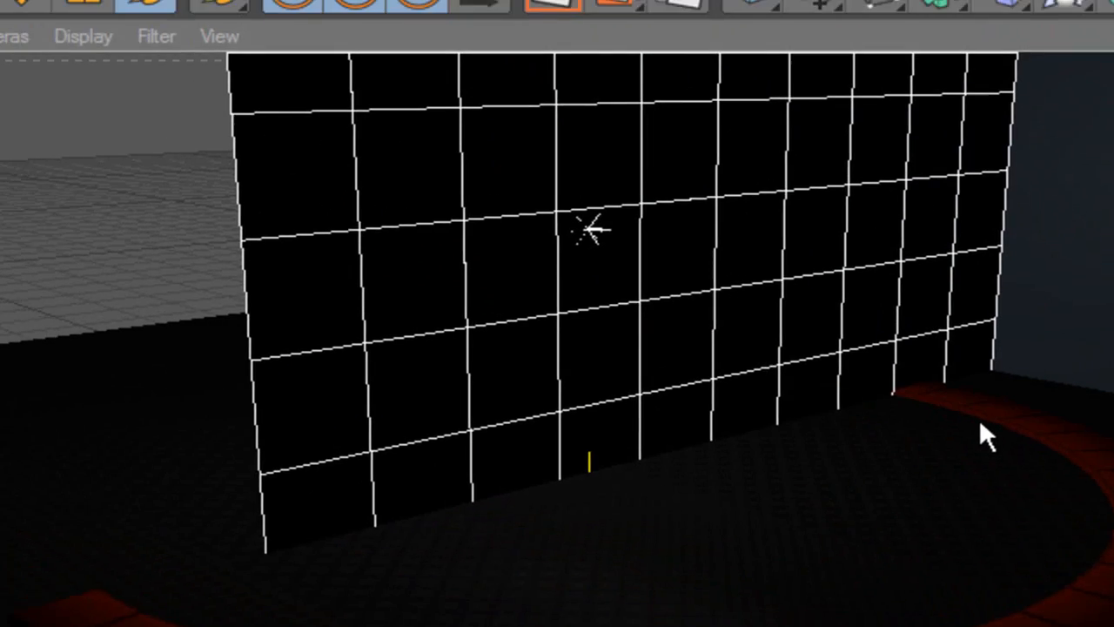
click(43, 10)
click(636, 416)
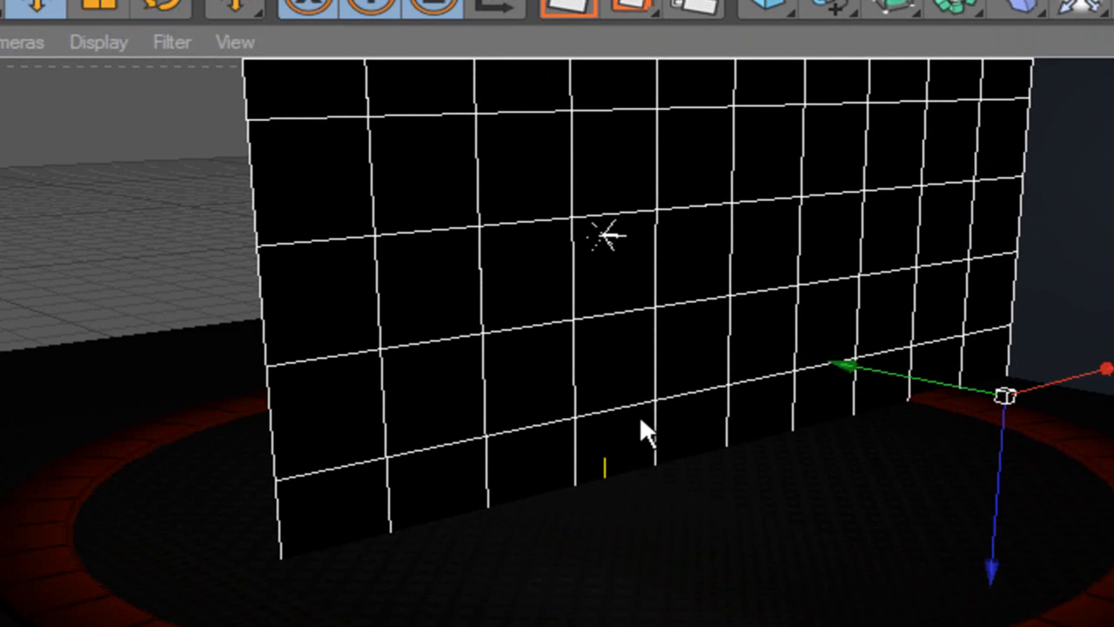
drag(930, 387, 972, 485)
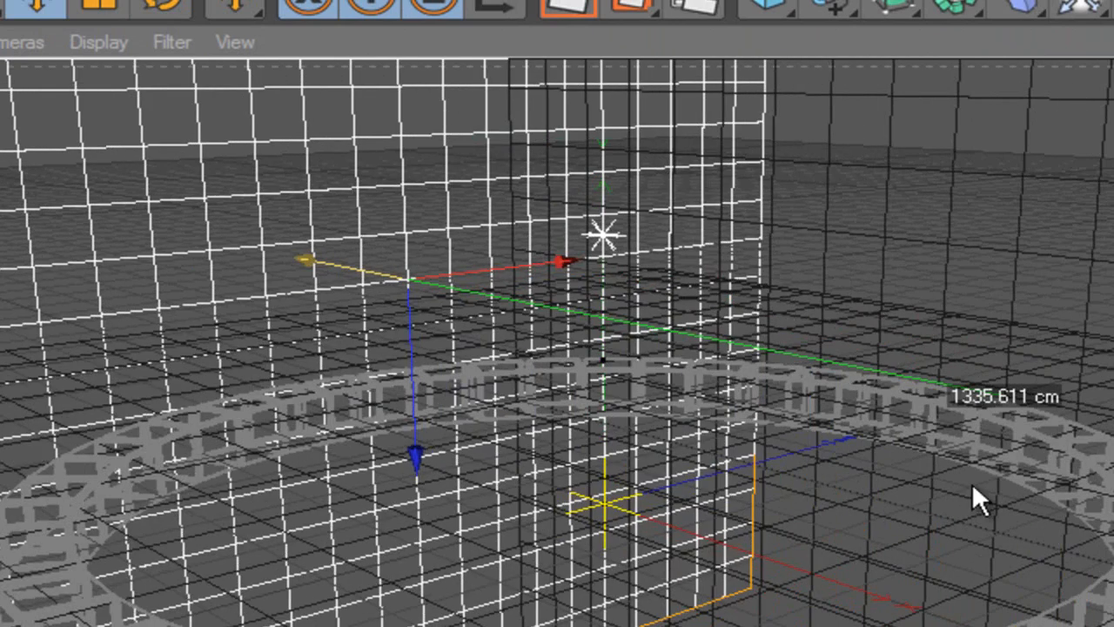
drag(807, 384, 824, 252)
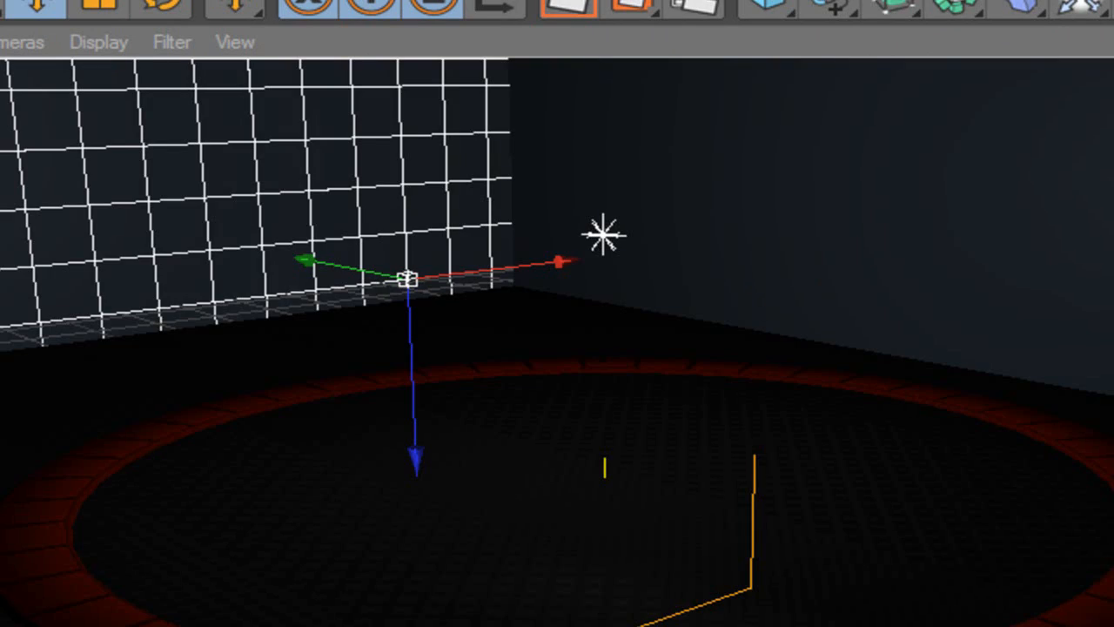
click(1045, 248)
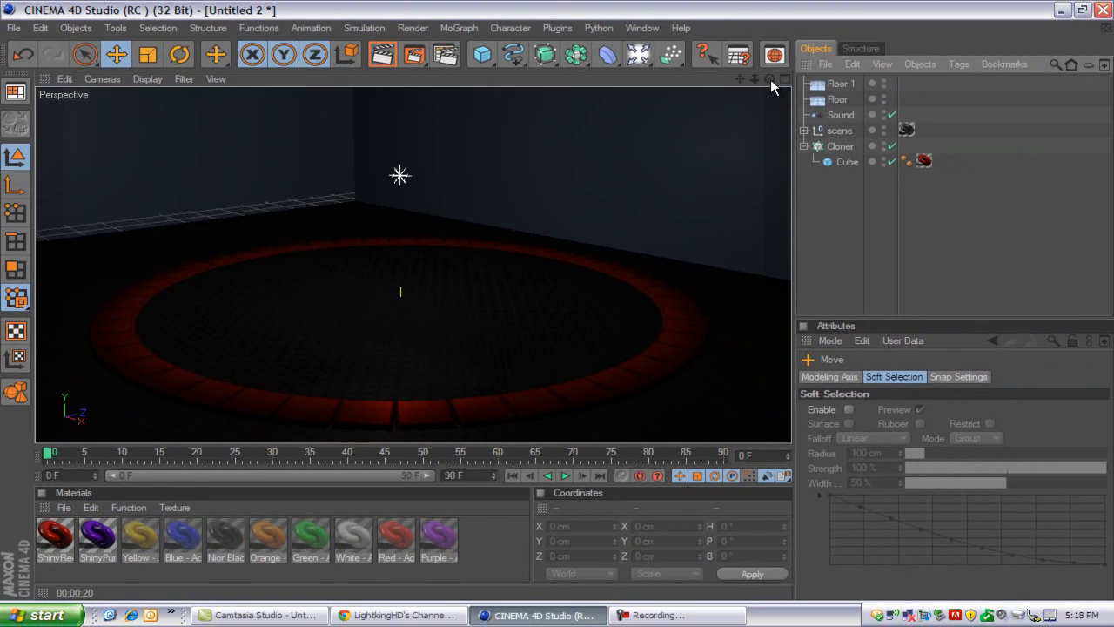
Move the Floor.1 wall inward to close the gap along the edge of the scene's ground, and deselect it.
mouse_move(770, 79)
mouse_down()
mouse_move(585, 300)
mouse_move(528, 300)
mouse_move(569, 309)
mouse_up()
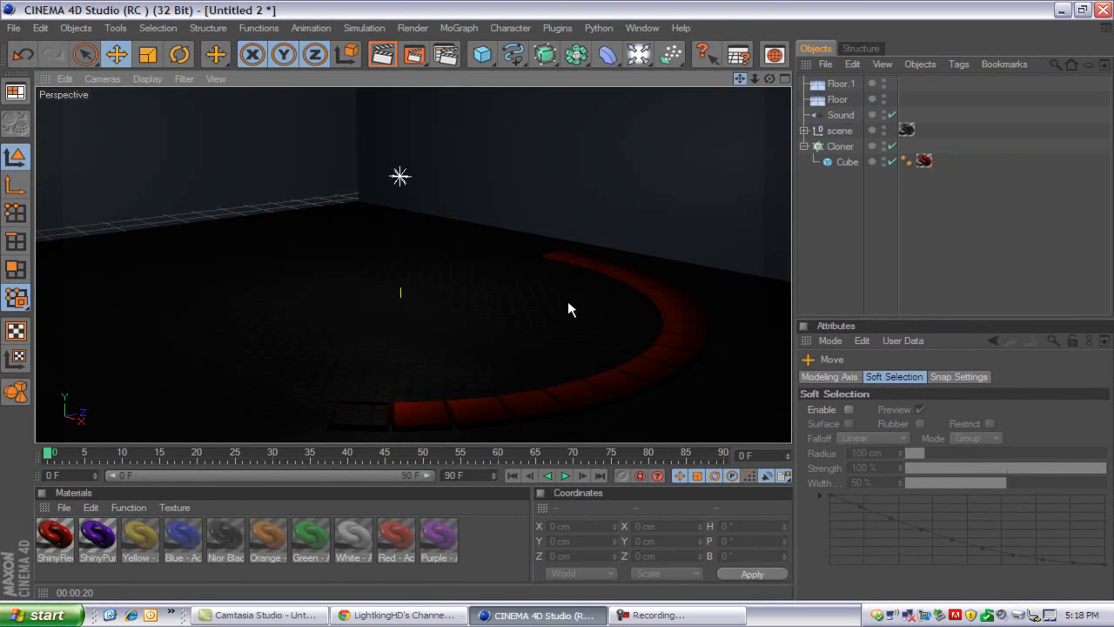
click(840, 83)
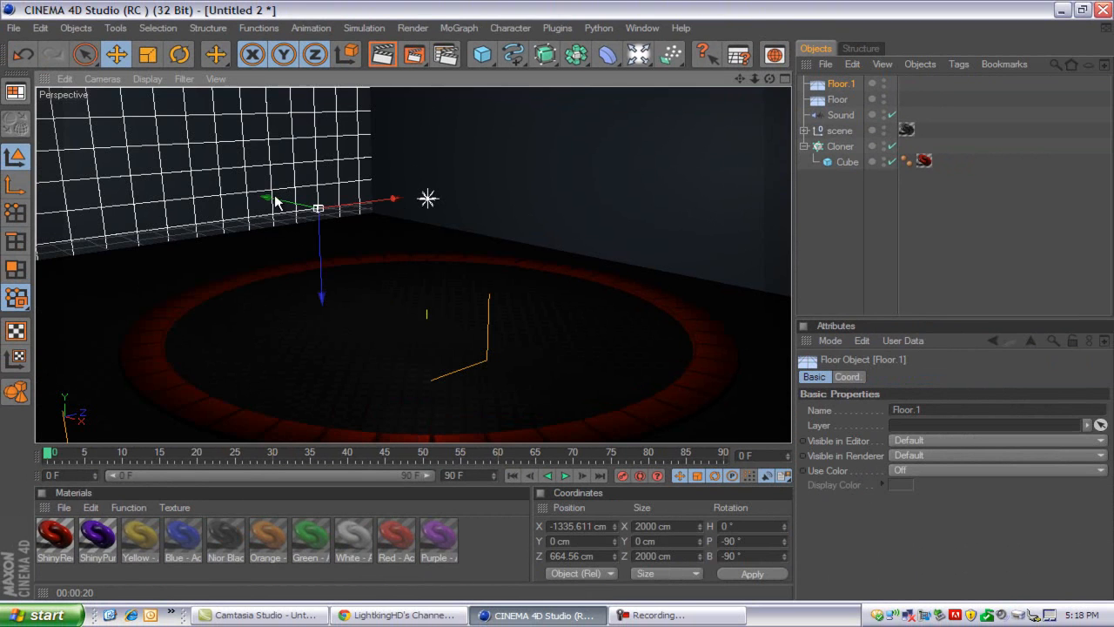
drag(580, 305, 392, 197)
click(890, 230)
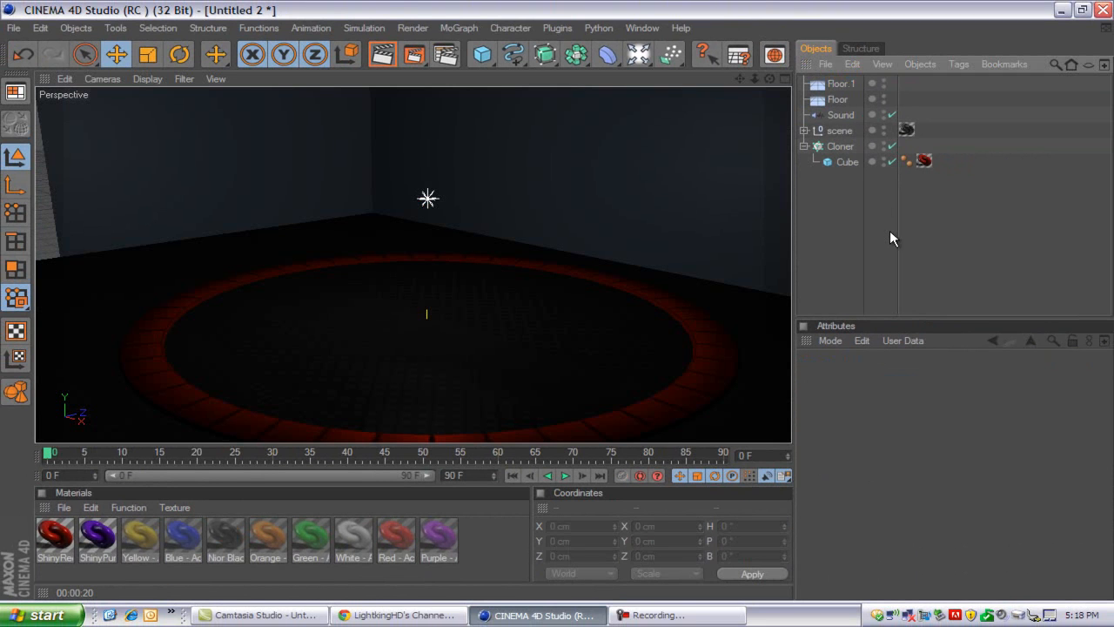
Apply the Nior Black material to both wall objects, Floor.1 and Floor.
mouse_move(770, 79)
mouse_down()
mouse_move(531, 300)
mouse_move(556, 301)
mouse_up()
mouse_move(759, 76)
mouse_down()
mouse_move(520, 317)
mouse_move(554, 292)
mouse_up()
click(556, 295)
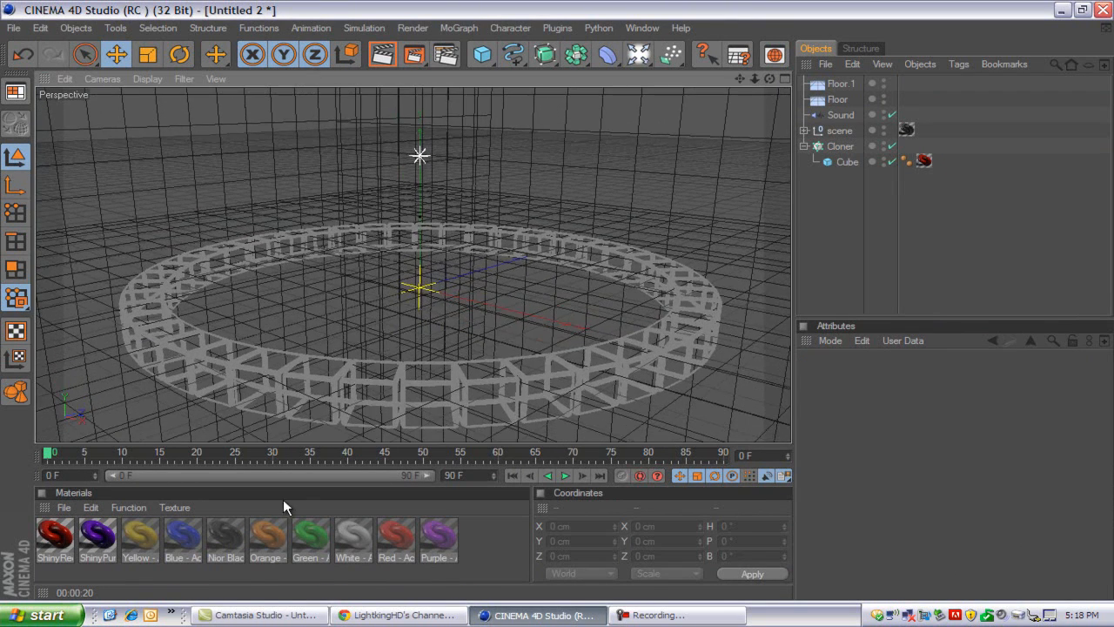
drag(870, 78, 826, 100)
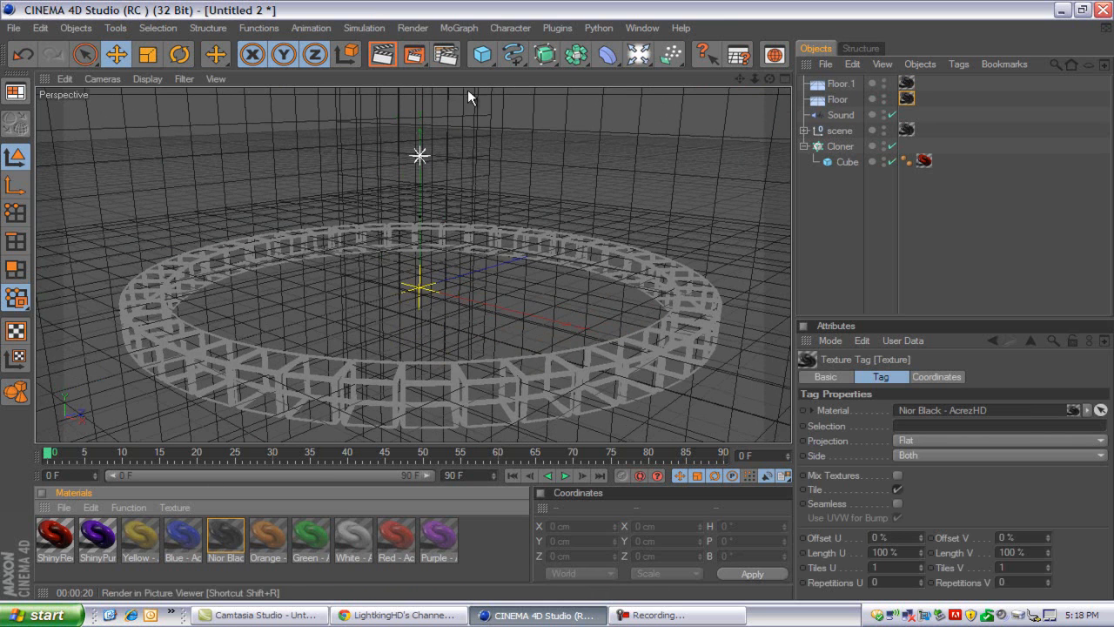
Render the perspective view to preview the ring of cubes with the Nior Black walls, stopping the render partway.
key(ctrl+r)
click(993, 246)
click(387, 56)
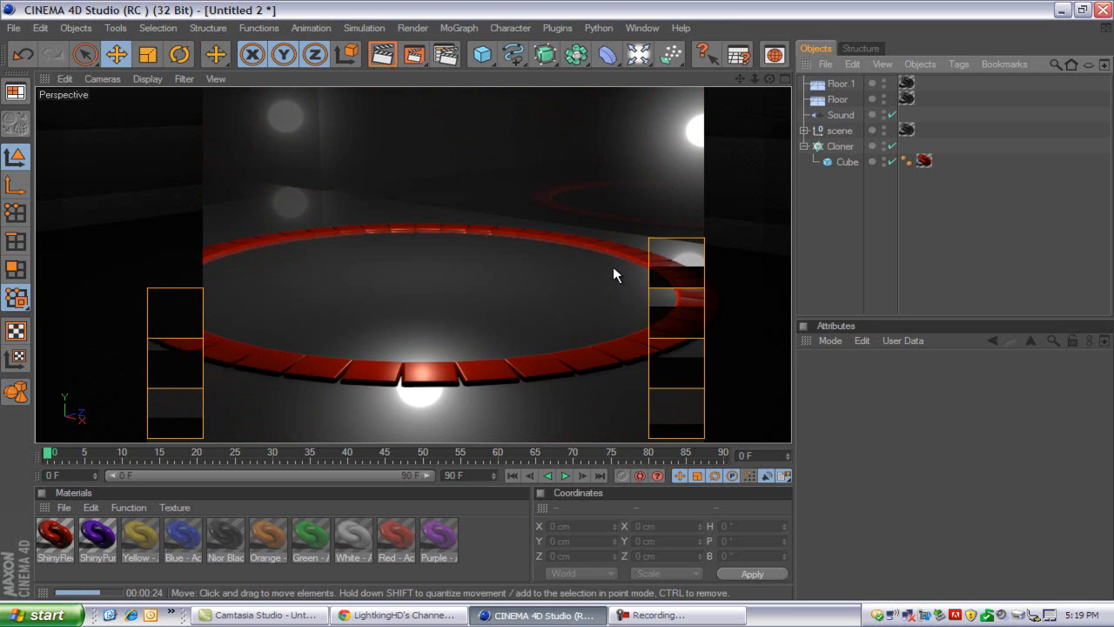
click(613, 275)
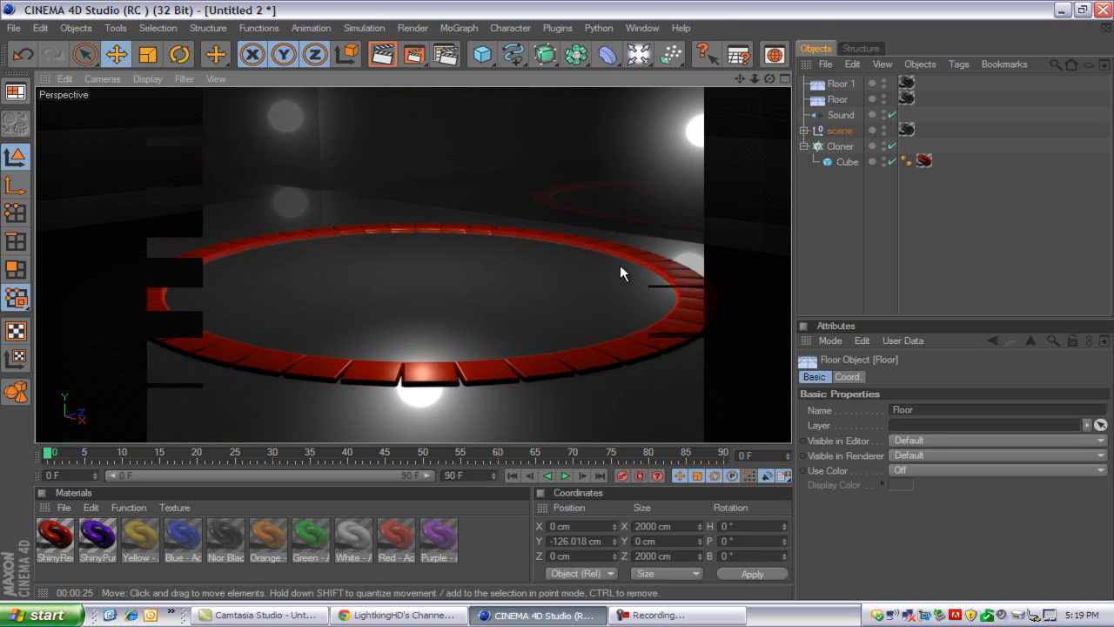
Remove the Nior Black material from the Floor and Floor.1 wall objects.
click(906, 99)
key(Delete)
click(906, 83)
key(Delete)
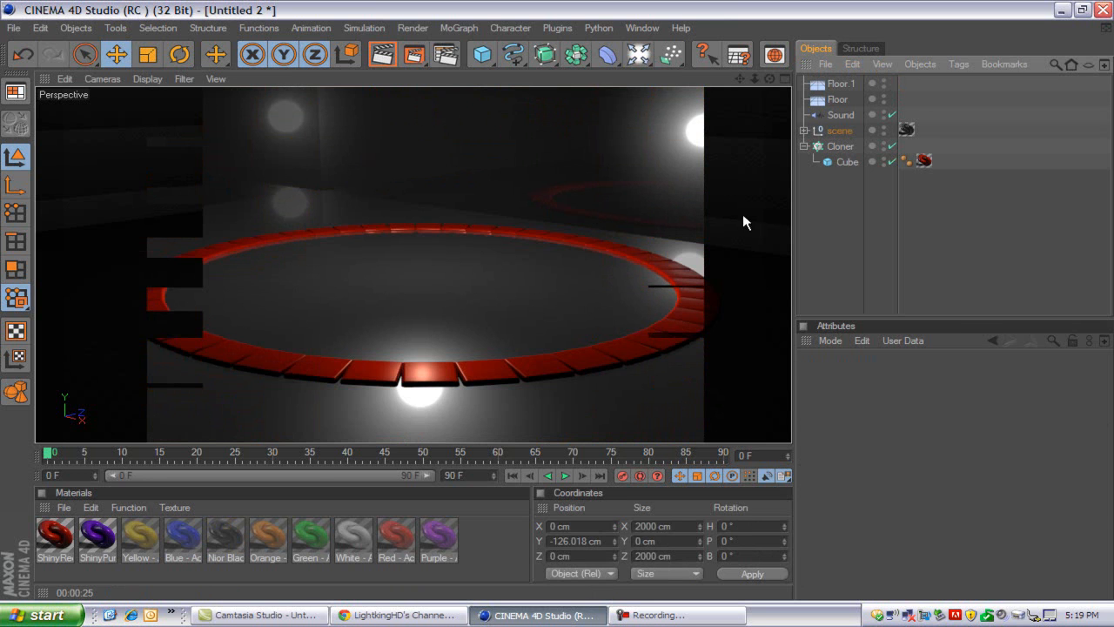
Create a new material and set its color to pure black (R 0, G 0, B 0).
double_click(500, 535)
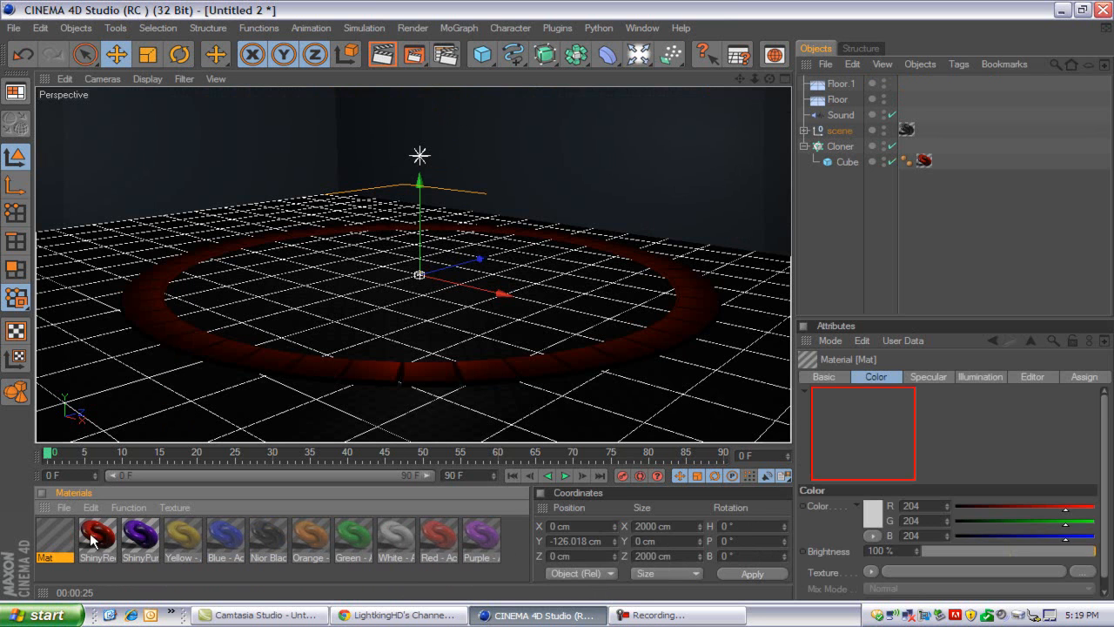
double_click(55, 537)
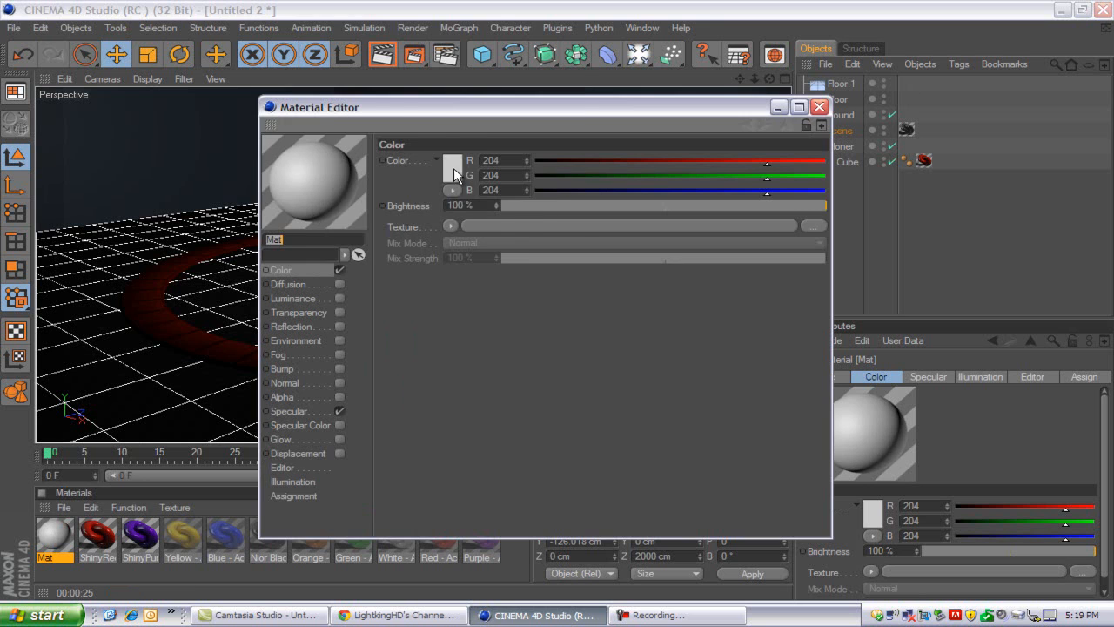
click(454, 167)
click(636, 618)
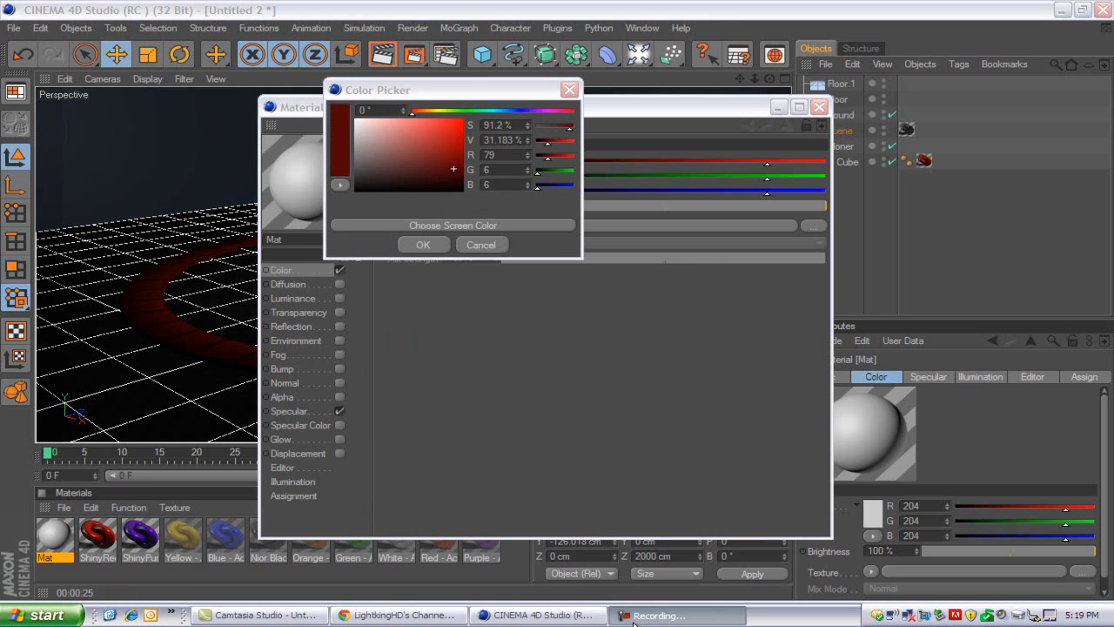
click(426, 245)
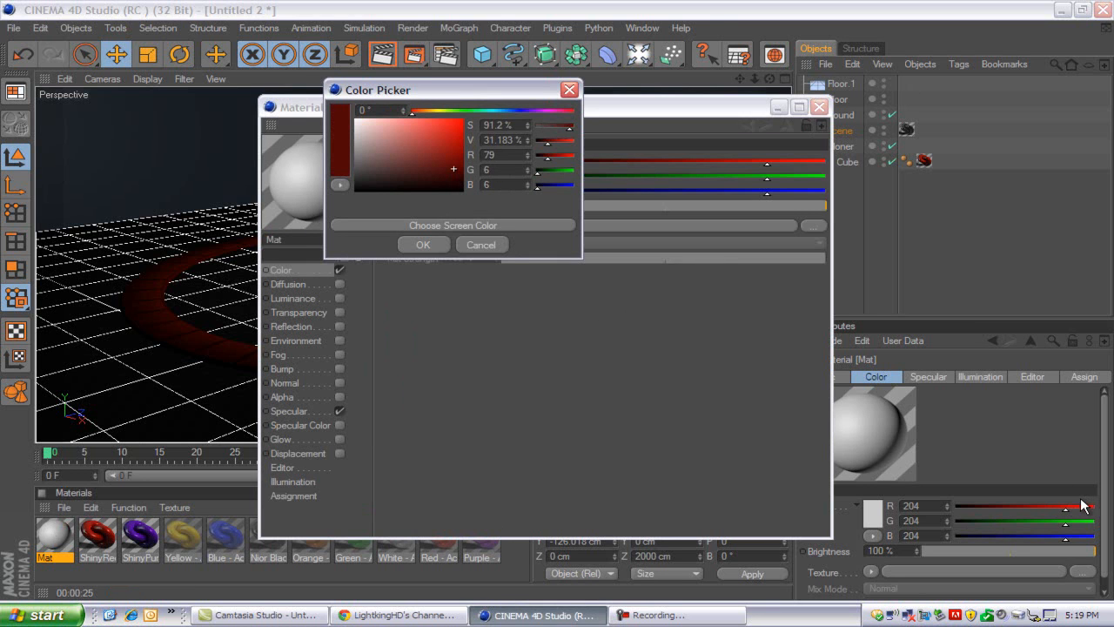
drag(336, 244, 320, 205)
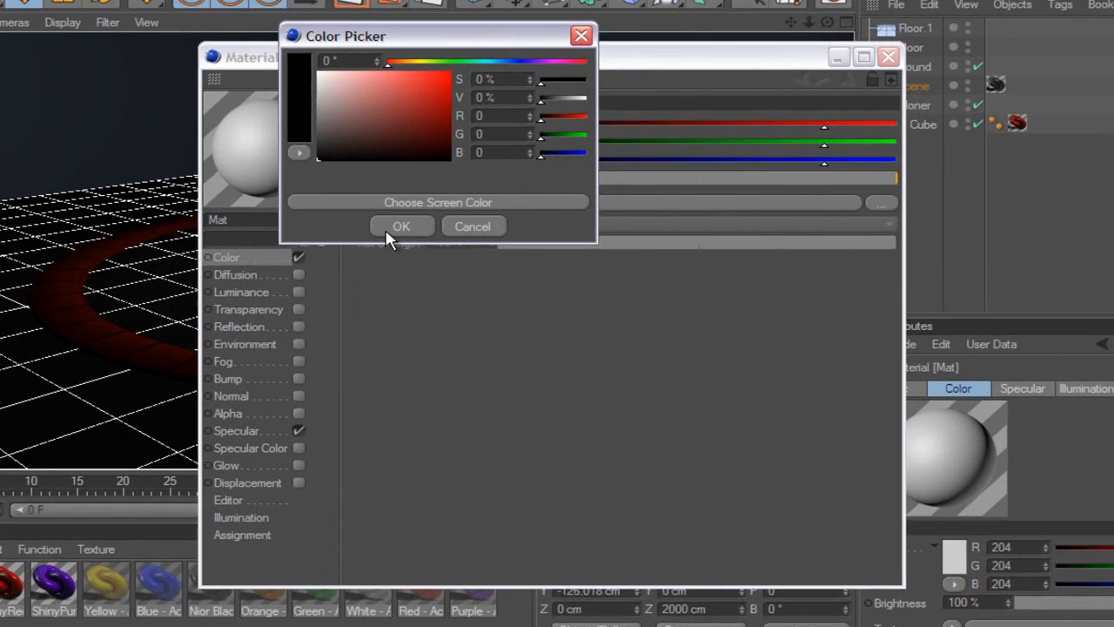
click(423, 245)
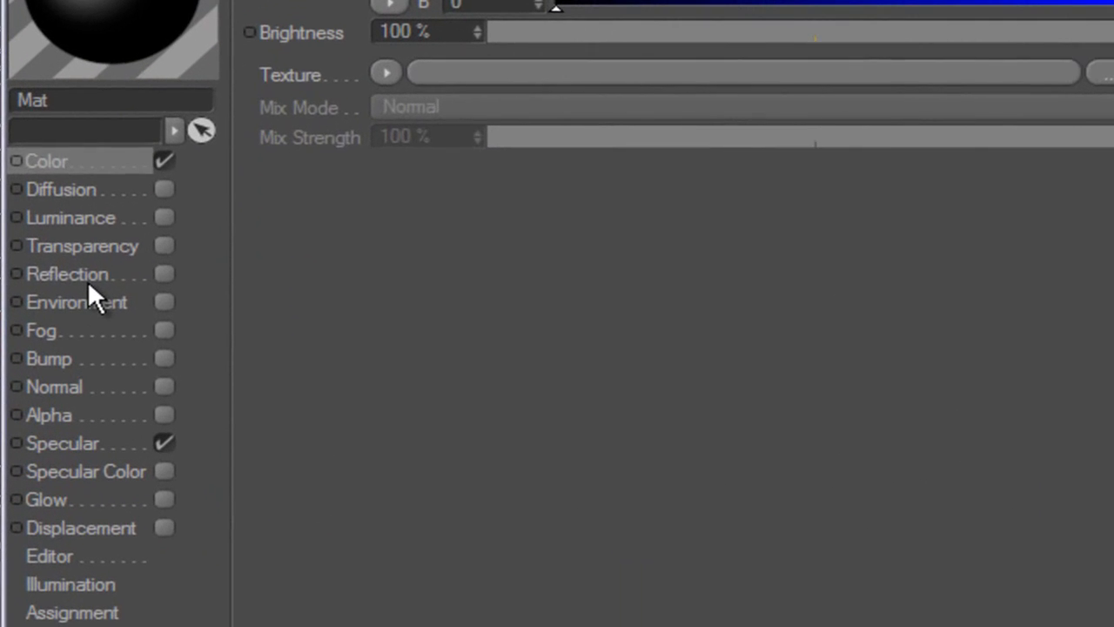
Enable reflection on the new black material and give it a Fresnel texture.
click(241, 326)
click(164, 275)
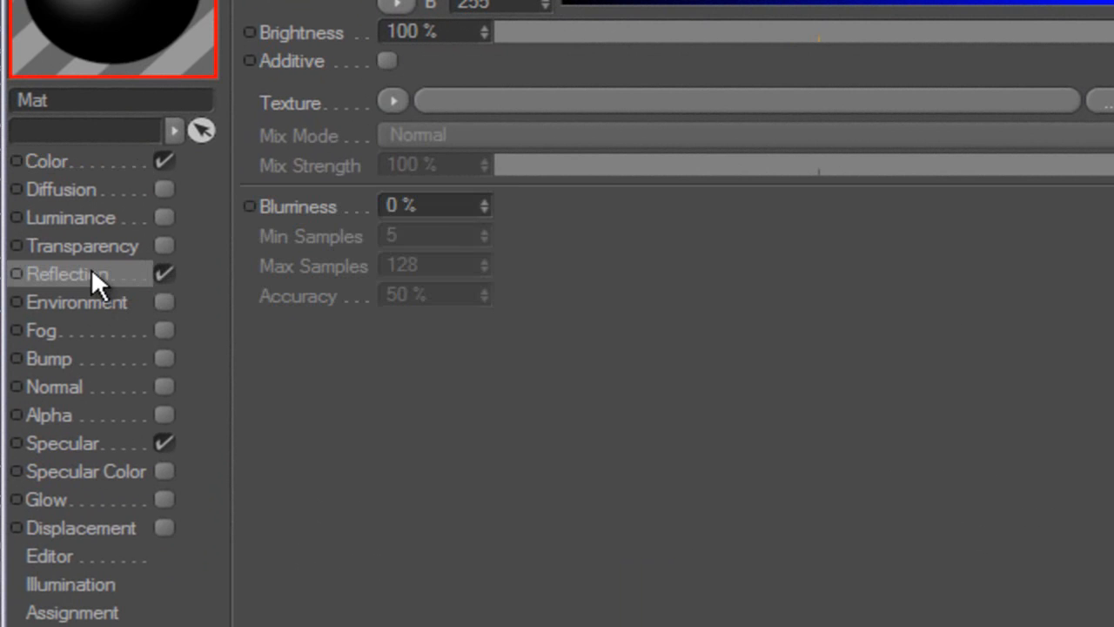
click(392, 102)
click(396, 101)
click(396, 101)
click(396, 101)
click(396, 102)
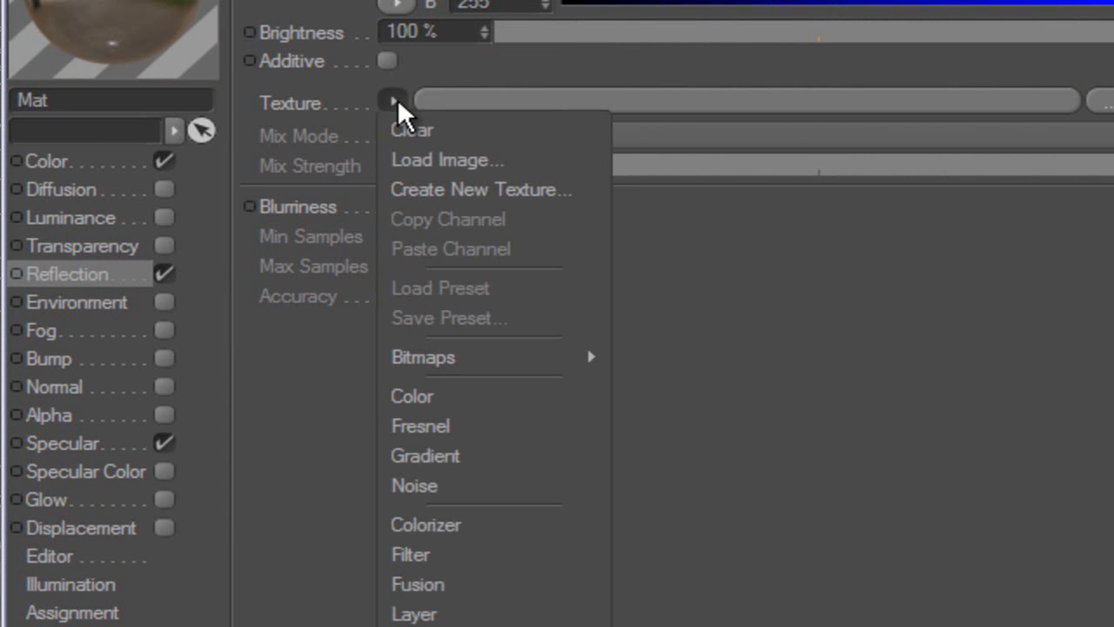
click(490, 428)
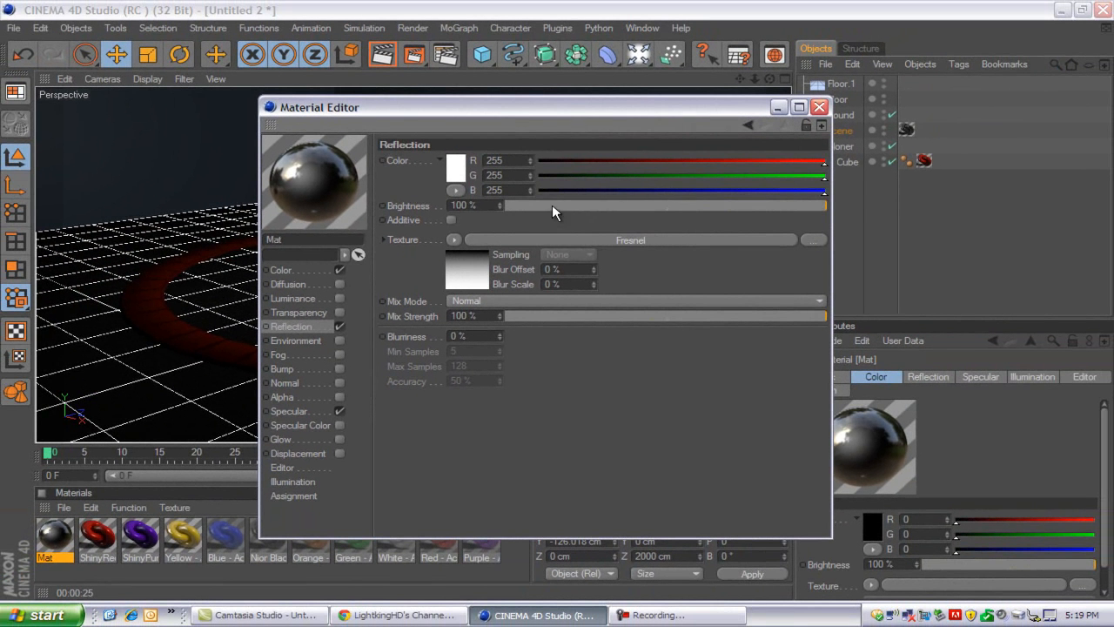
Try 39% reflection brightness and 39% mix strength on the black material, and switch its reflection off.
drag(552, 205, 630, 204)
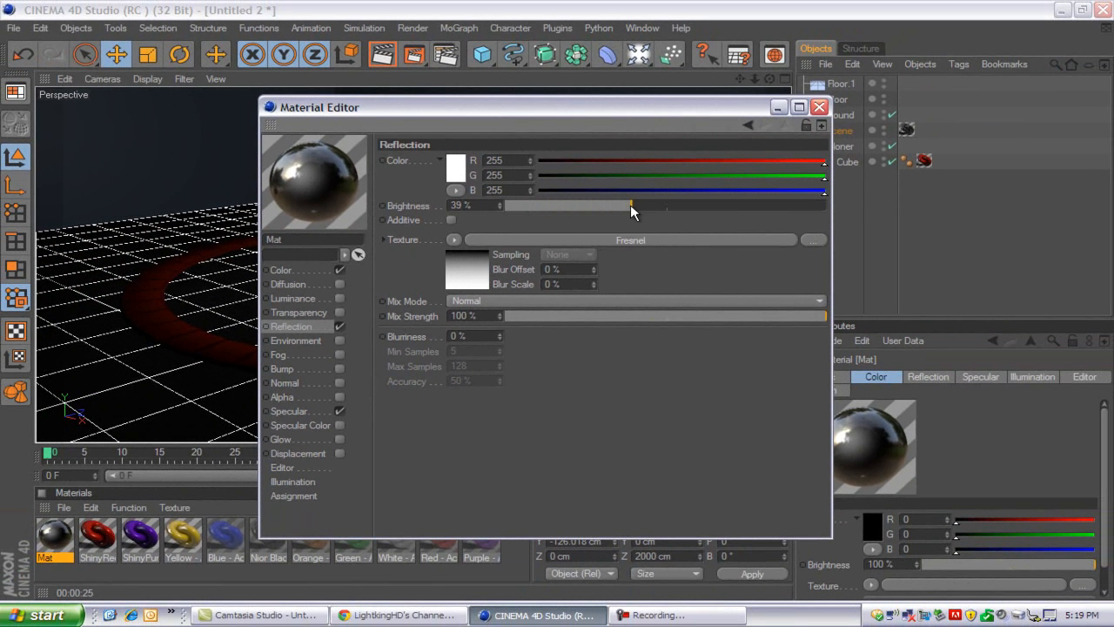
drag(553, 315, 630, 315)
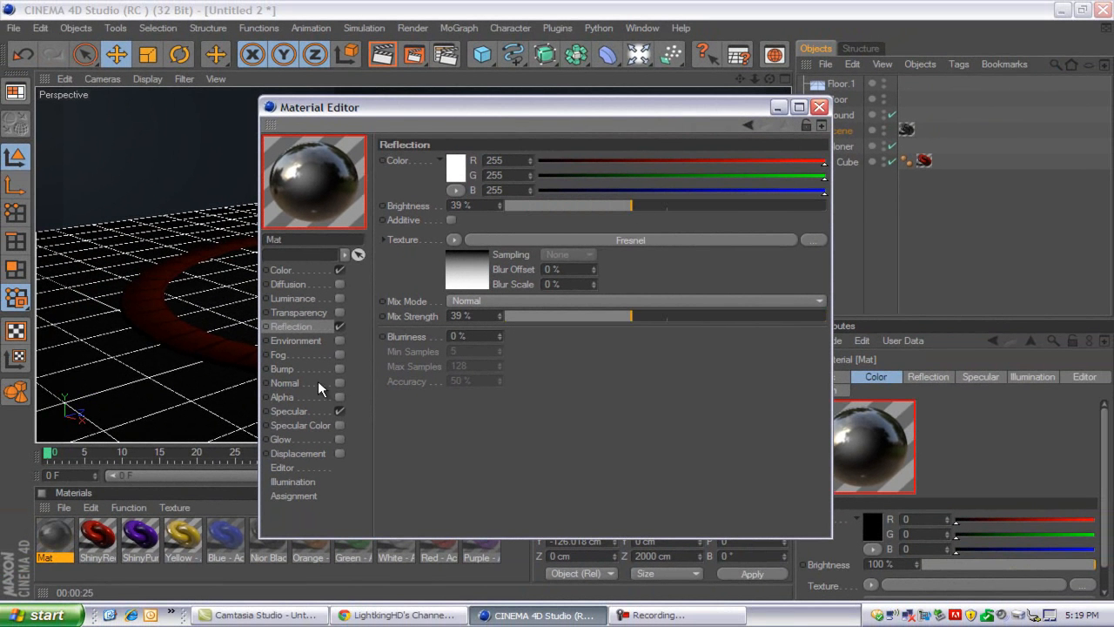
click(340, 326)
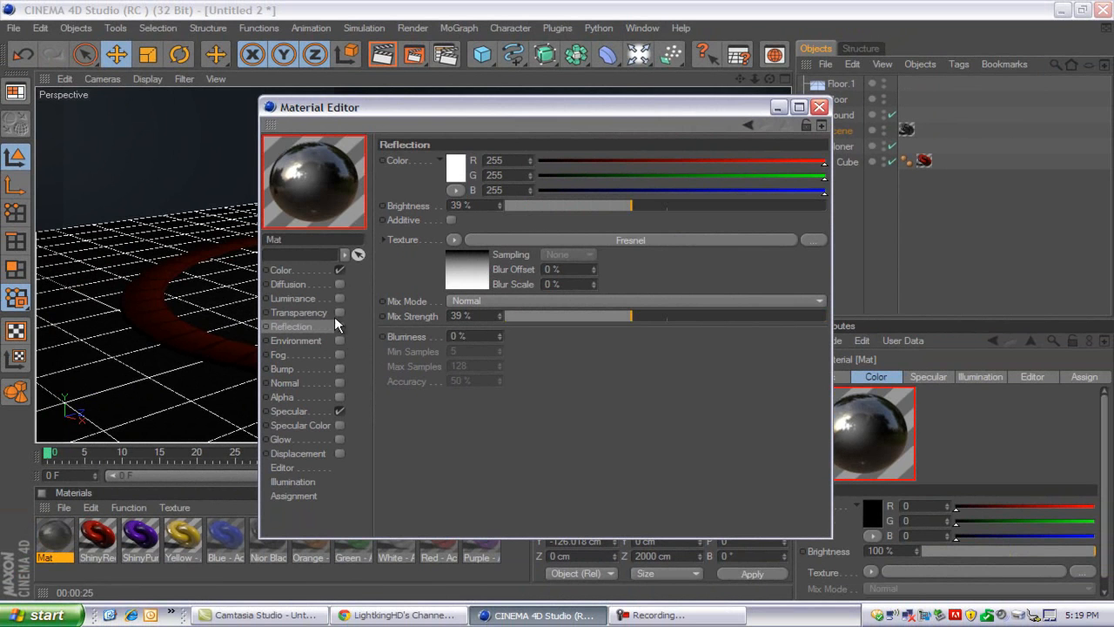
Close the material editor, apply the plain black Mat material to the Floor.1 and Floor walls, and render the view.
click(287, 270)
click(819, 106)
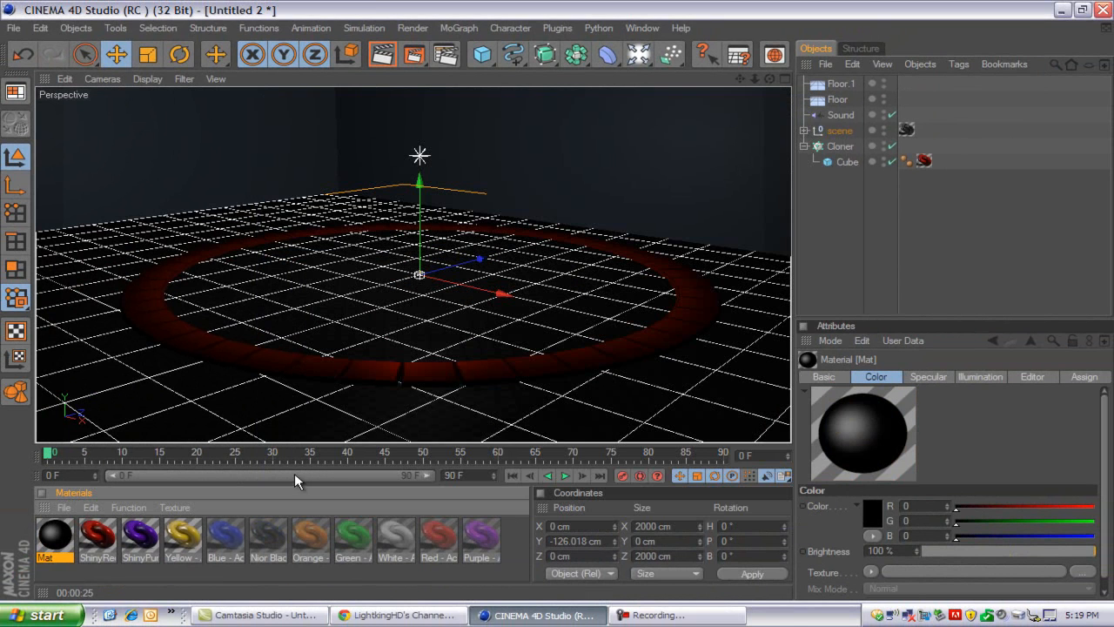
drag(142, 477, 858, 86)
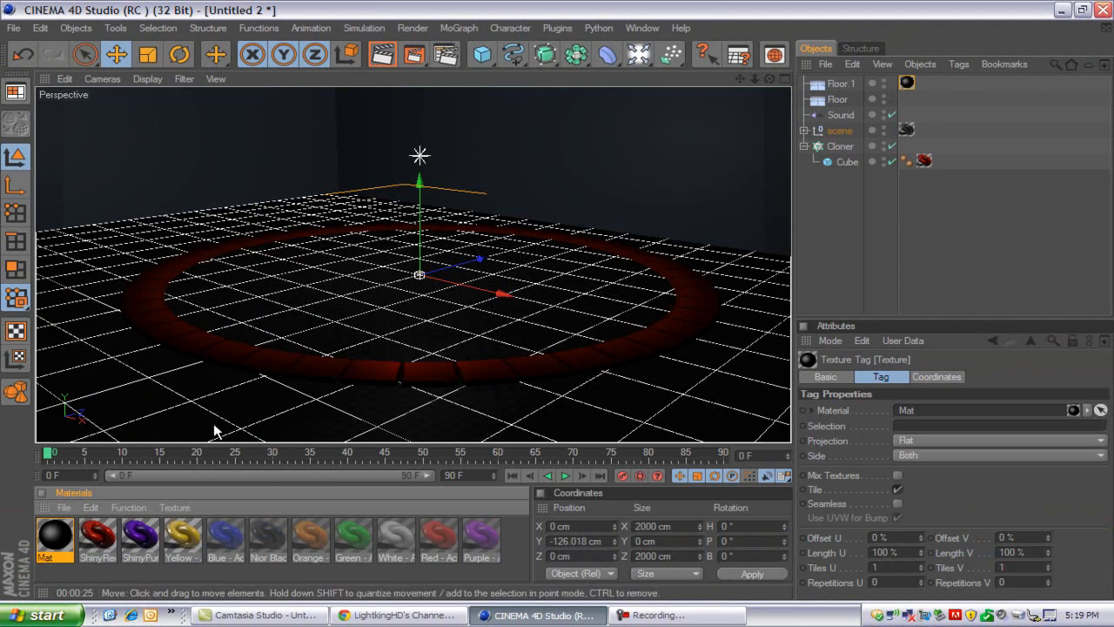
drag(70, 537, 840, 98)
click(387, 55)
click(388, 55)
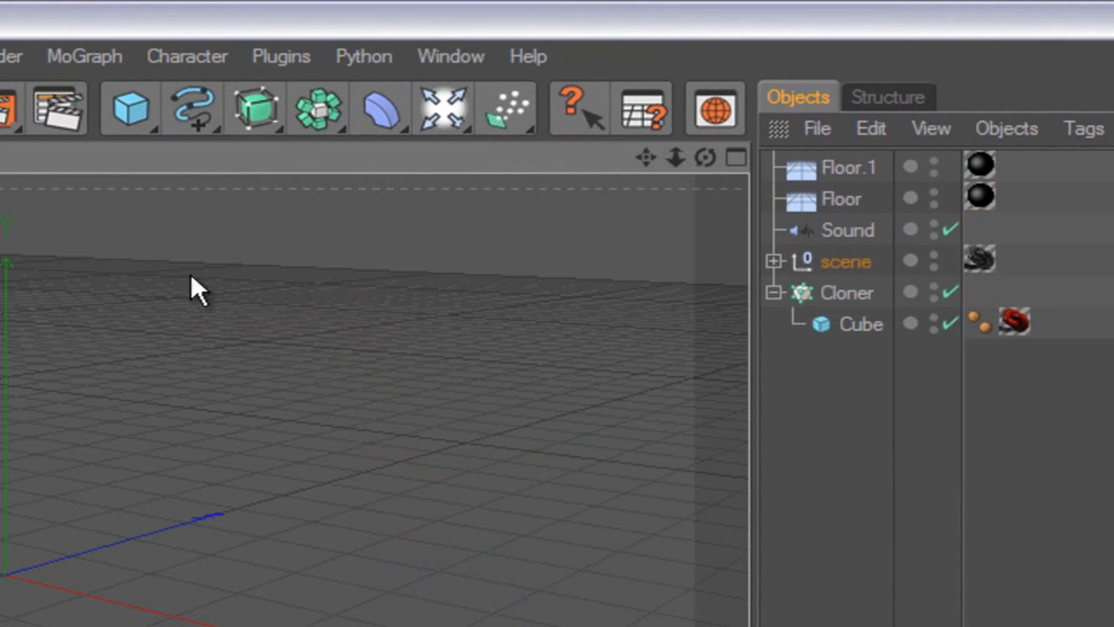
Add a MoText object reading LightkingHD and move it to an X position of about -536 cm.
click(113, 57)
click(157, 397)
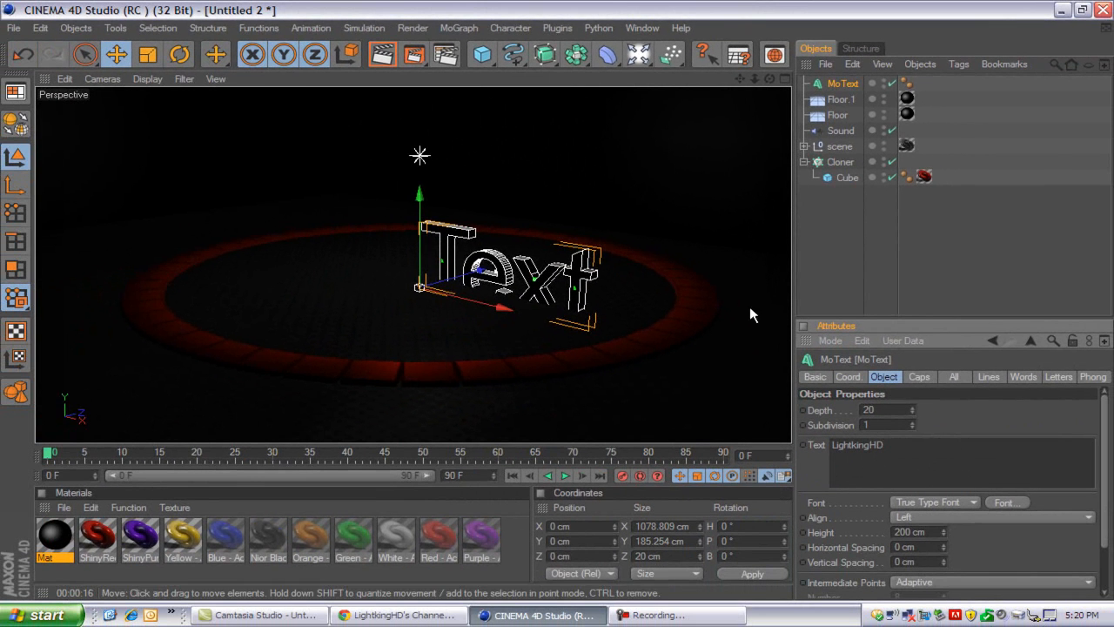
drag(768, 80, 541, 301)
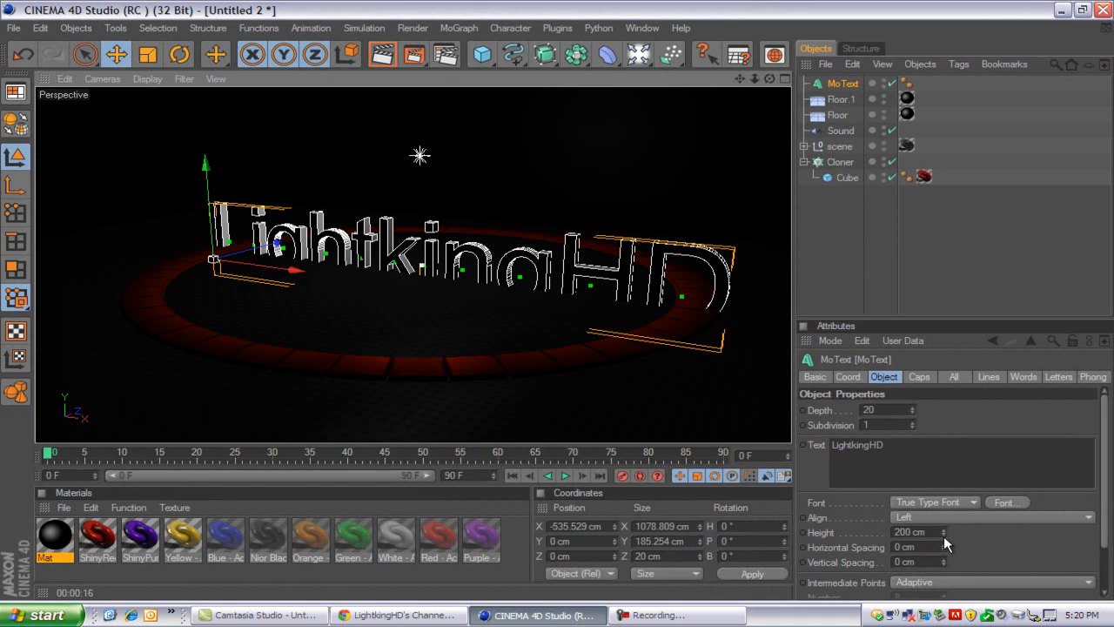
Set the MoText height to 150 cm and position it above the ring at about X -399 cm, Y 54 cm.
click(943, 536)
click(943, 535)
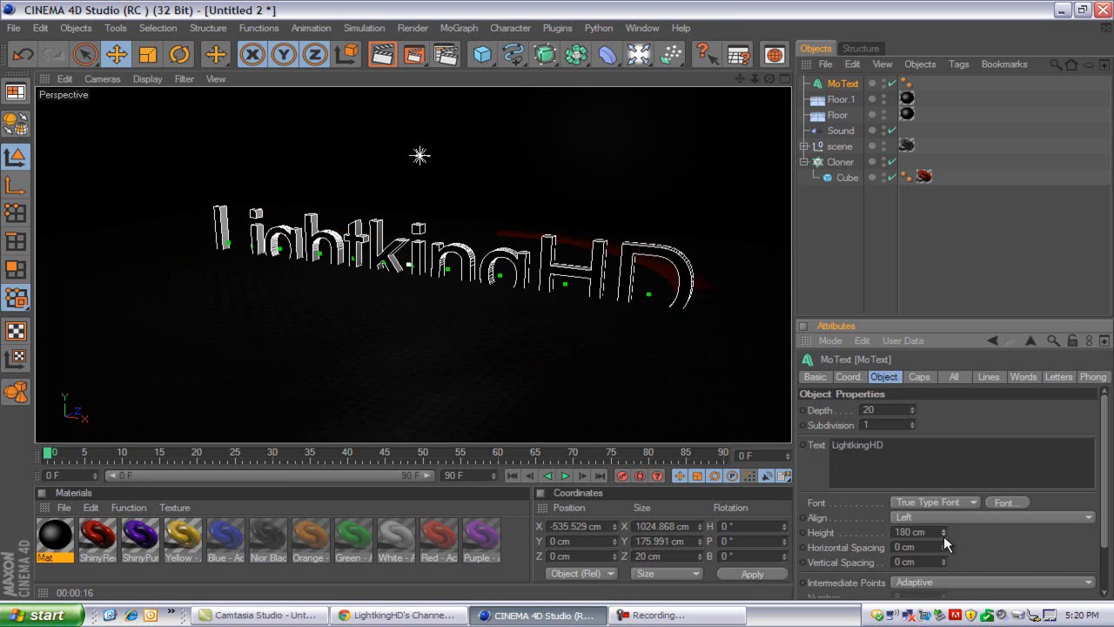
click(944, 535)
click(943, 535)
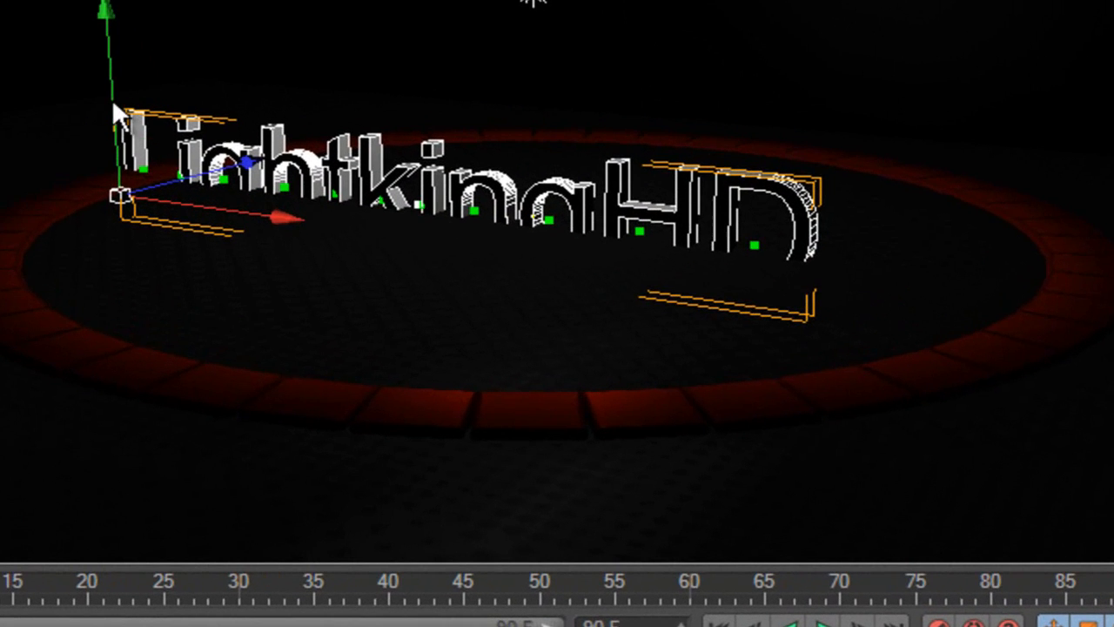
mouse_move(809, 267)
mouse_down()
mouse_move(167, 149)
mouse_move(823, 281)
mouse_move(539, 276)
mouse_move(784, 263)
mouse_move(687, 137)
mouse_up()
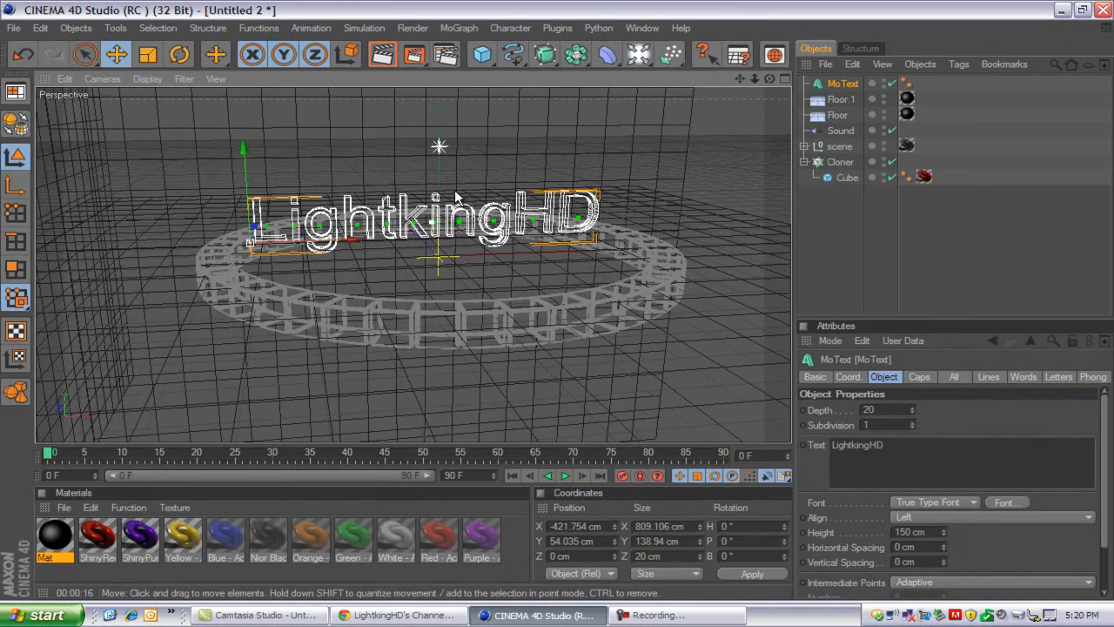
alt+drag(456, 197, 456, 197)
mouse_move(561, 299)
mouse_down()
mouse_move(750, 98)
mouse_move(502, 341)
mouse_move(593, 280)
mouse_move(572, 292)
mouse_move(588, 292)
mouse_move(539, 299)
mouse_up()
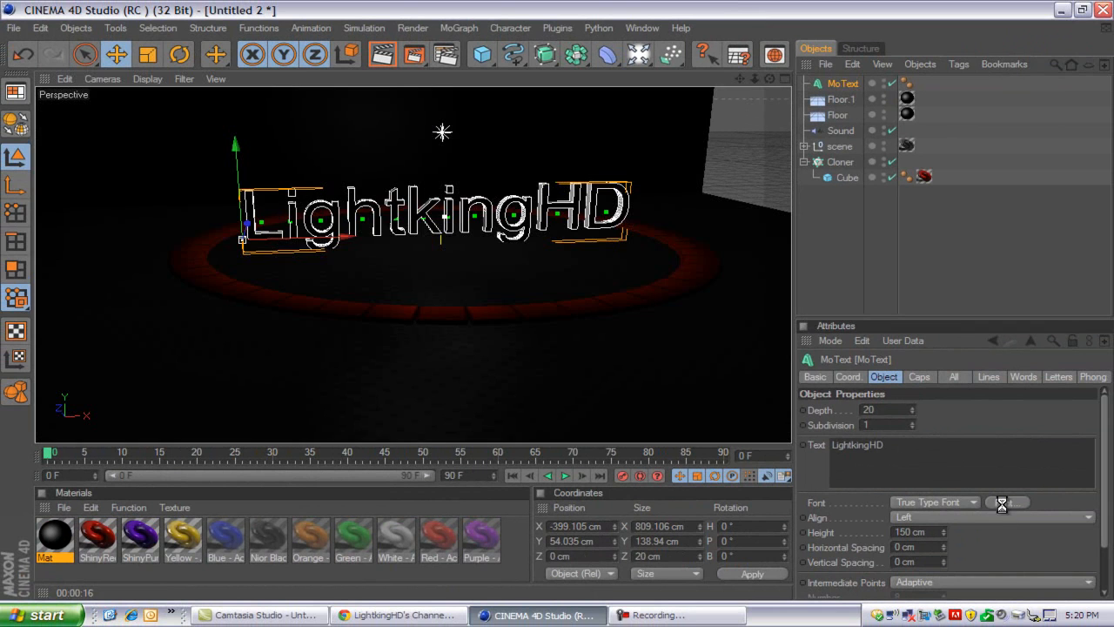
Open the font choices for the MoText and search the font list by name, including "mac".
click(1003, 502)
key(Down)
key(Down)
key(Down)
key(Down)
key(Down)
key(Down)
key(Down)
key(Down)
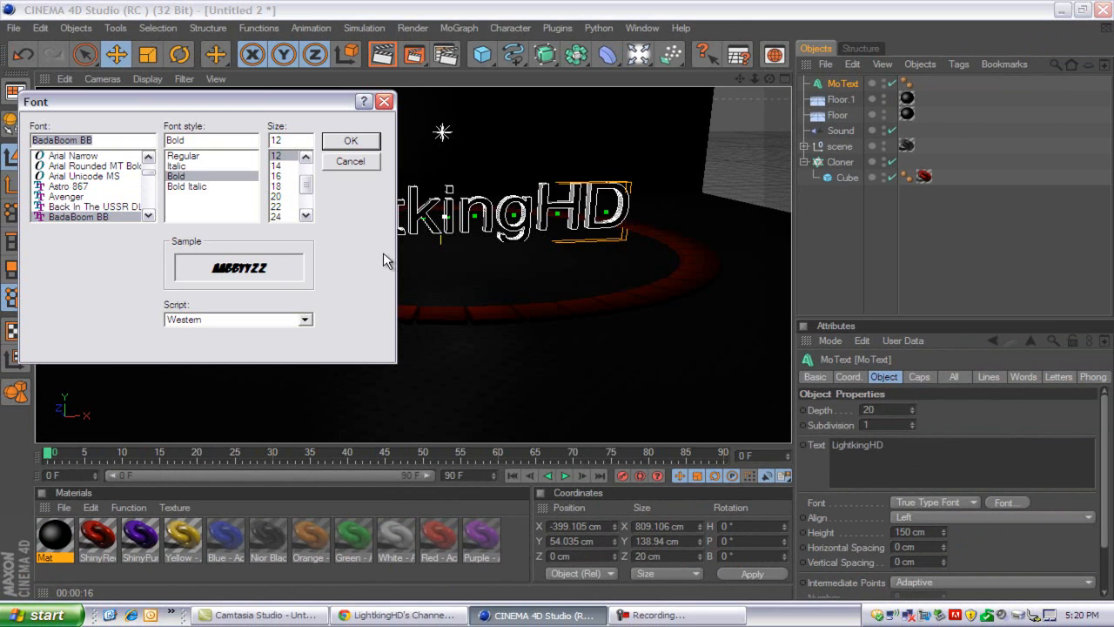
text(bit)
key(BackSpace)
key(BackSpace)
key(BackSpace)
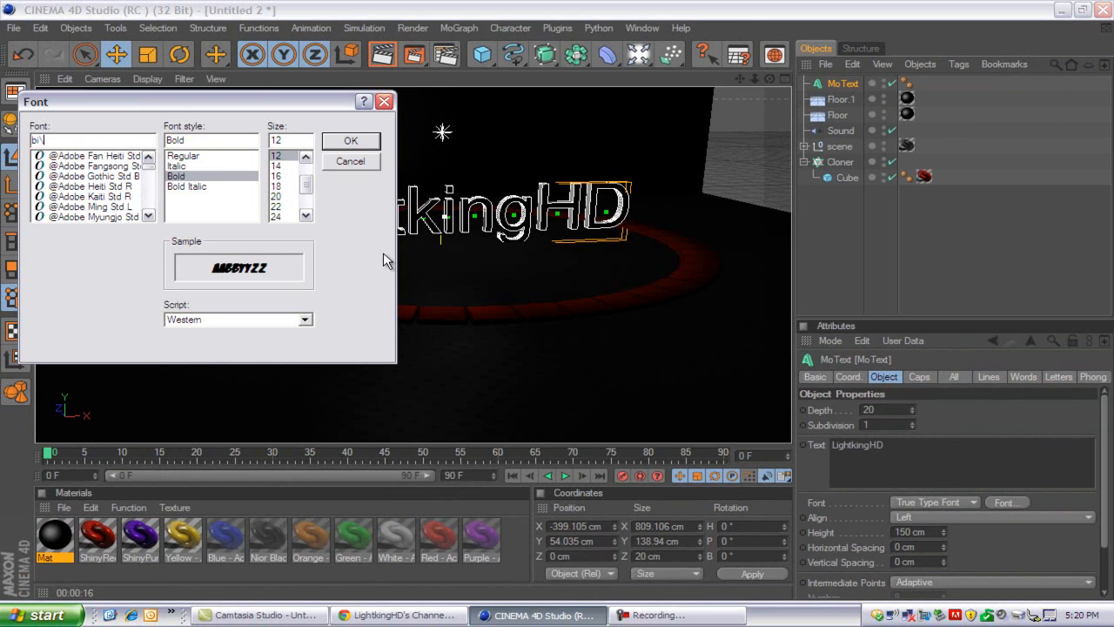
text(ma)
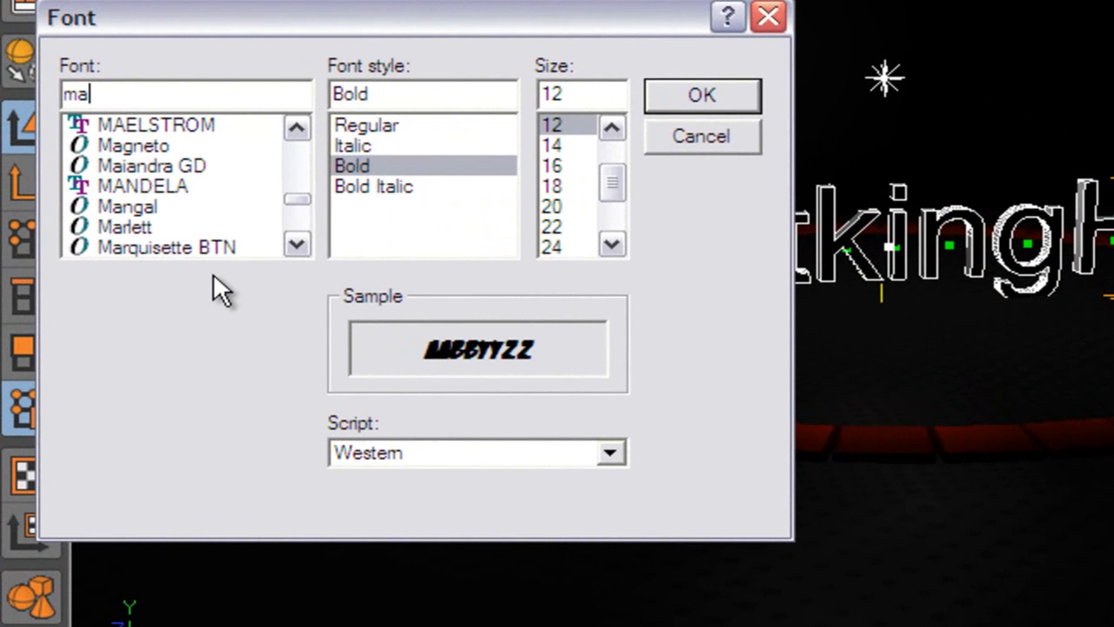
text(c)
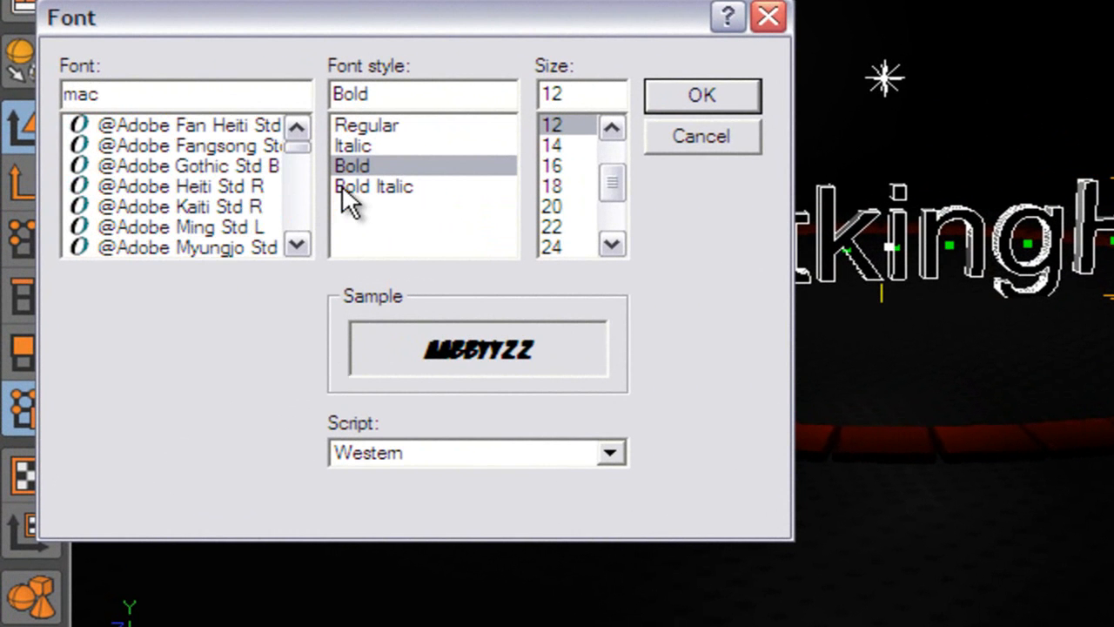
key(BackSpace)
key(BackSpace)
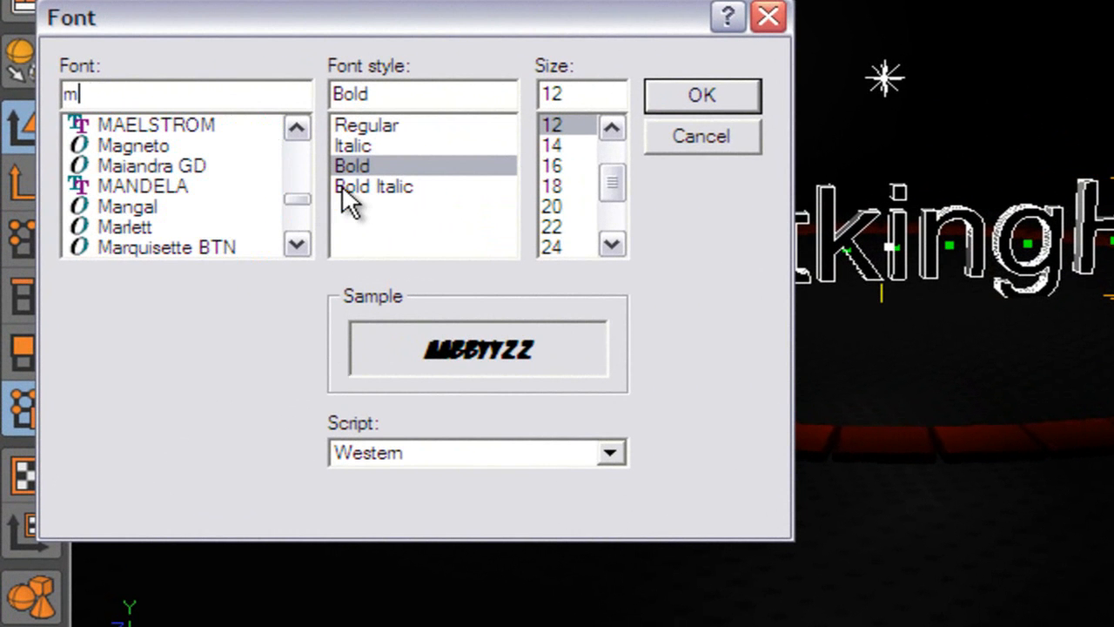
Find BIGMACCA in the font list and apply it to the MoText.
click(307, 238)
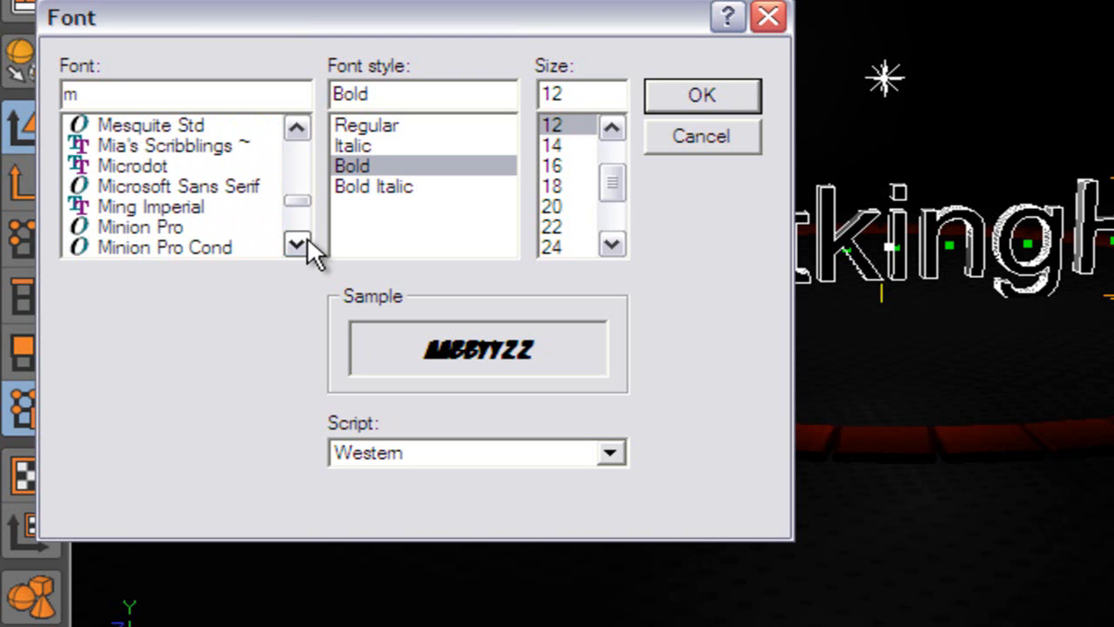
drag(302, 201, 297, 146)
click(297, 242)
click(297, 241)
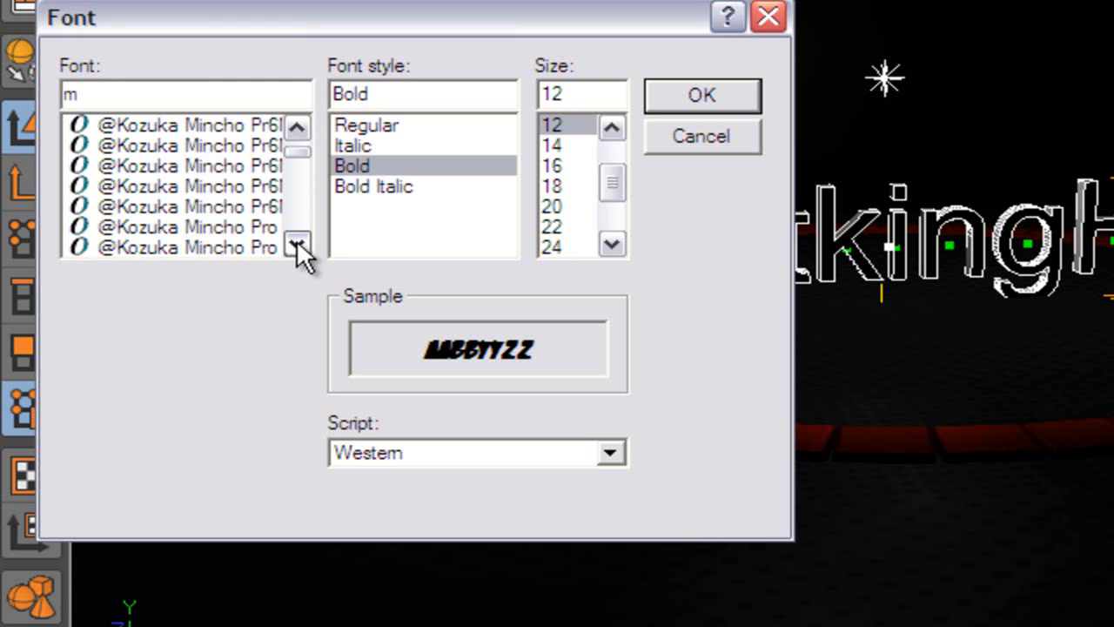
click(297, 241)
click(296, 241)
click(296, 241)
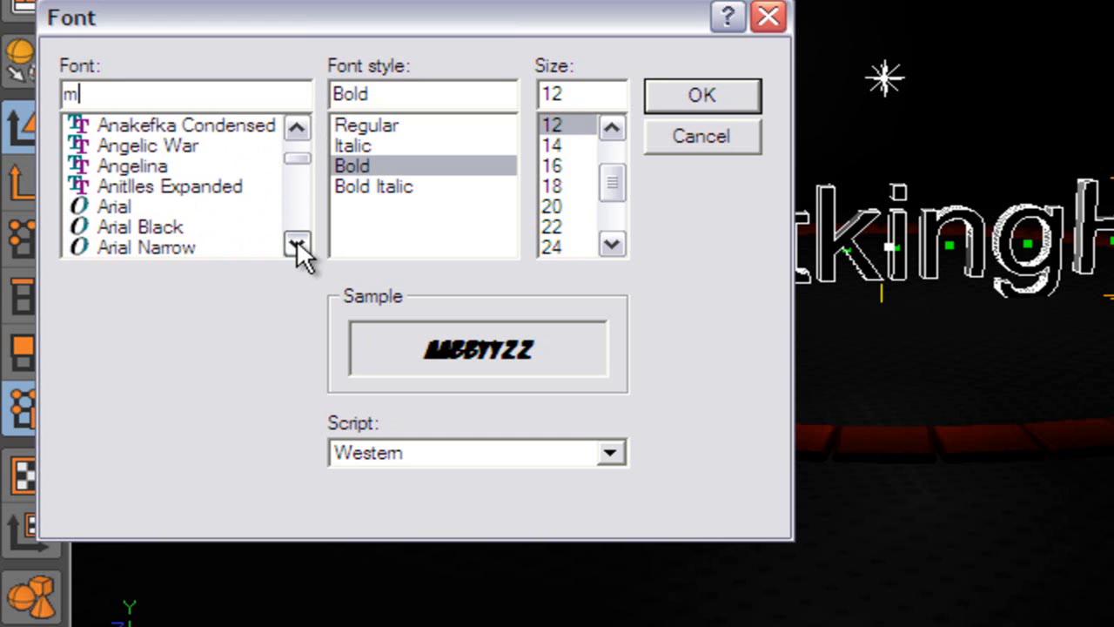
click(297, 241)
click(297, 241)
click(296, 241)
click(297, 241)
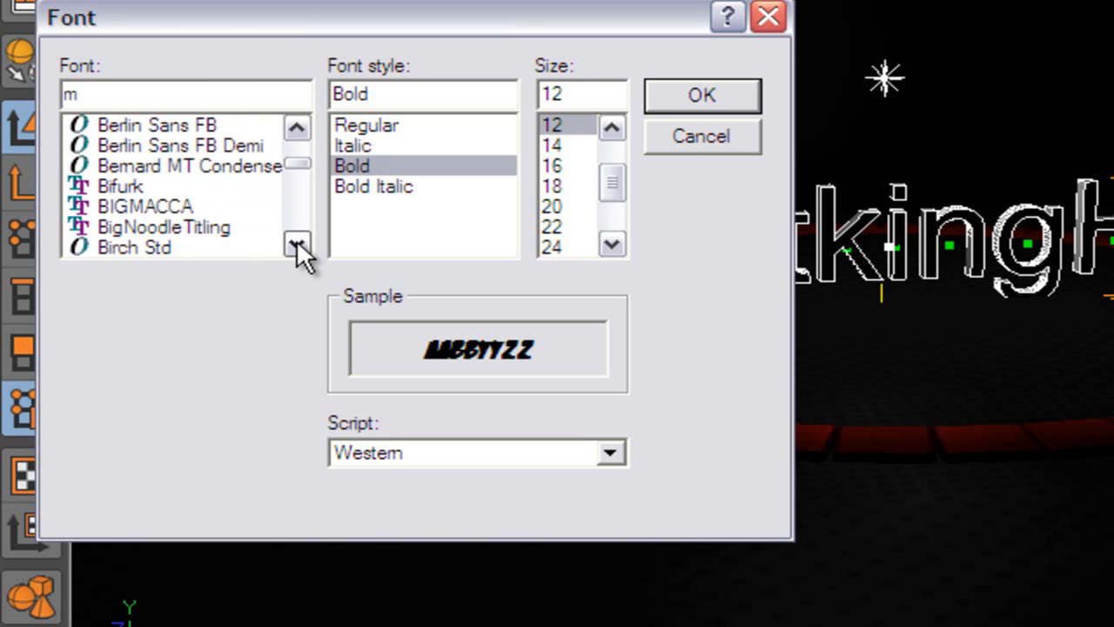
click(170, 206)
click(709, 99)
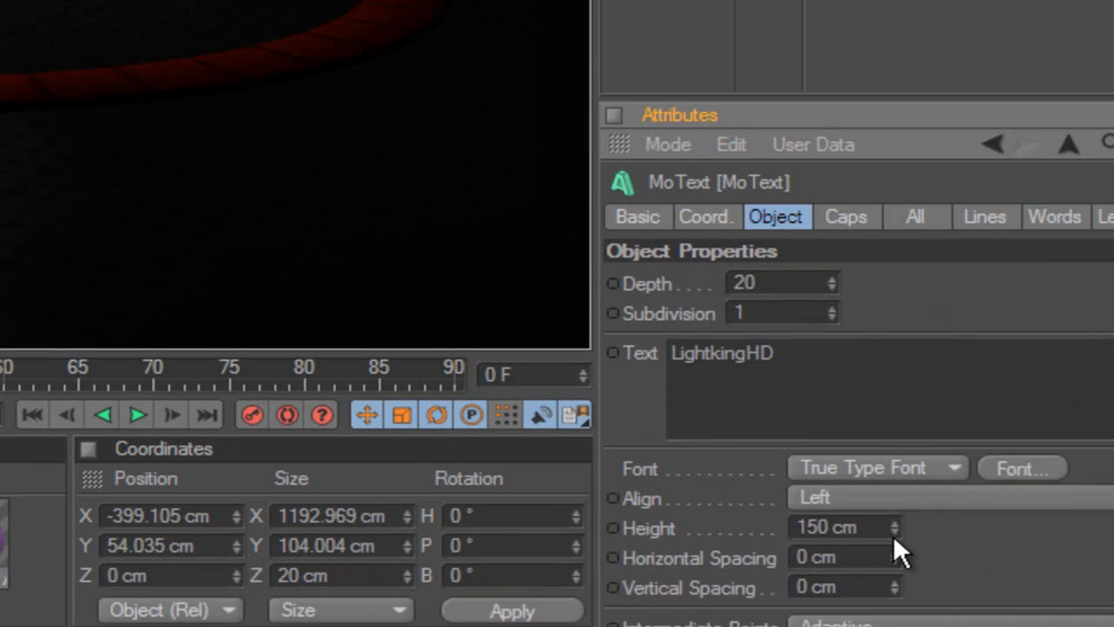
Set the height of the LightkingHD text to 110 cm.
click(893, 533)
click(894, 532)
click(894, 532)
click(893, 533)
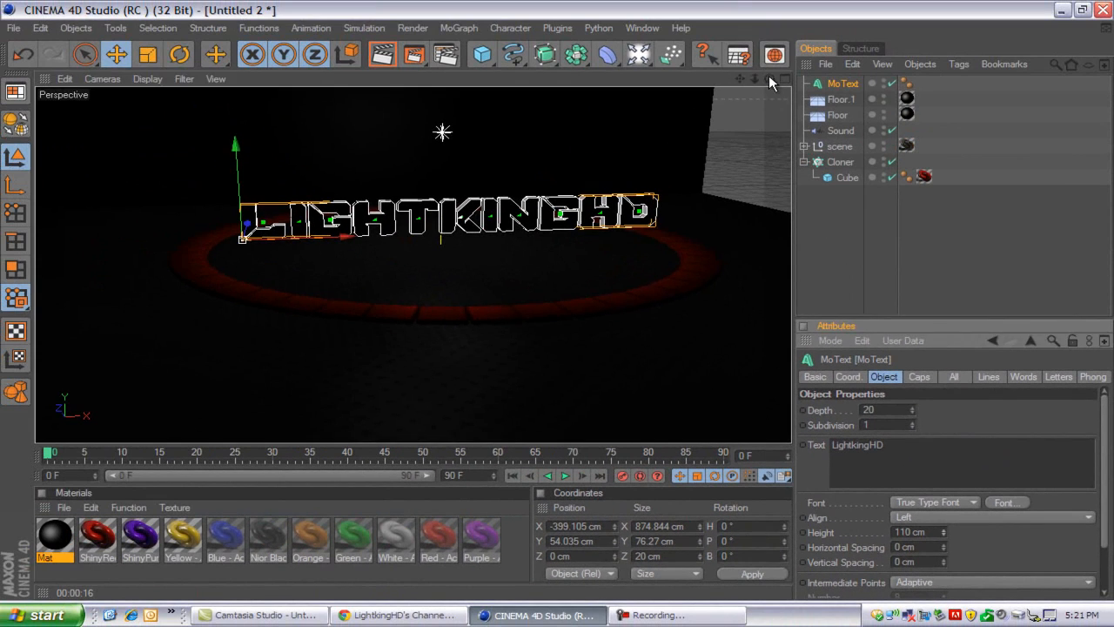
Reduce the LightkingHD text height to 100 cm.
drag(593, 302, 569, 301)
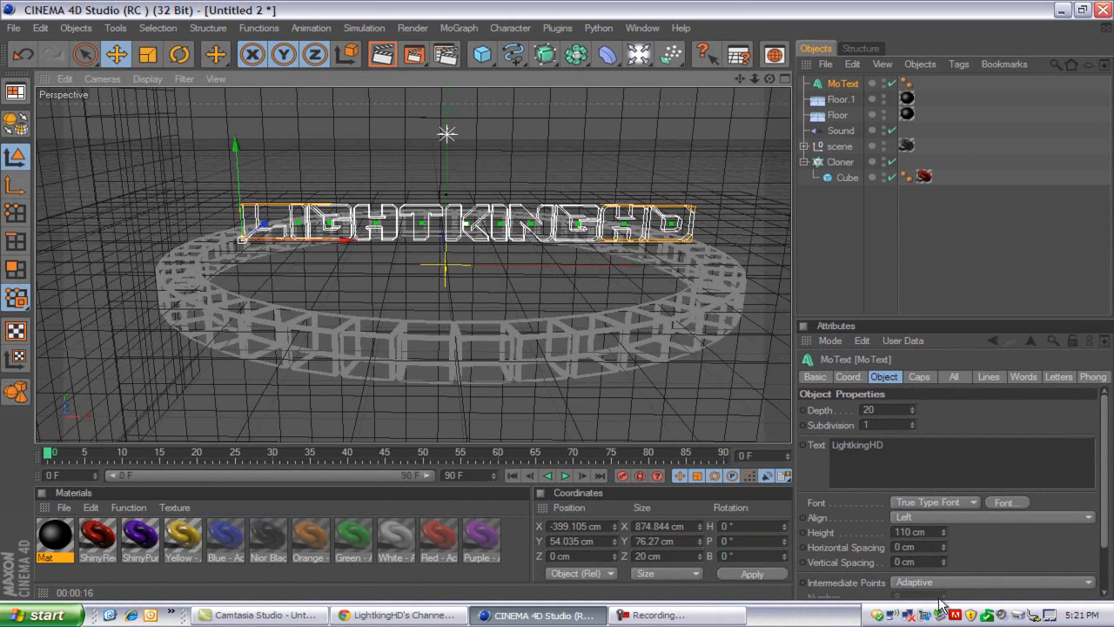
click(942, 535)
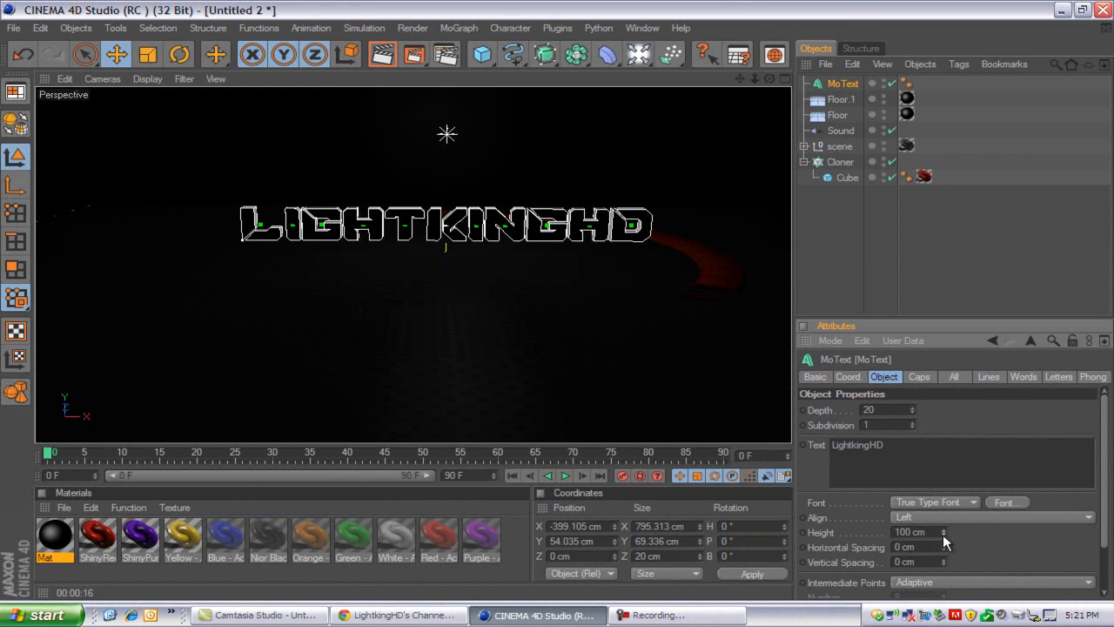
drag(771, 79, 557, 302)
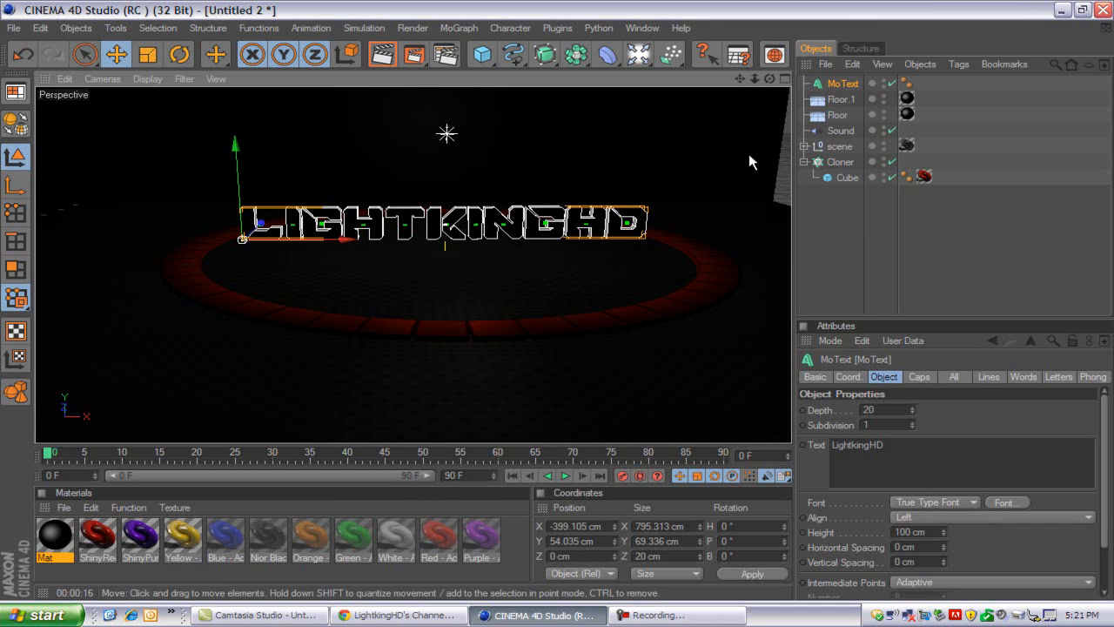
Set both the start and end caps of the MoText to Fillet Cap.
click(907, 407)
click(900, 467)
click(900, 456)
click(903, 512)
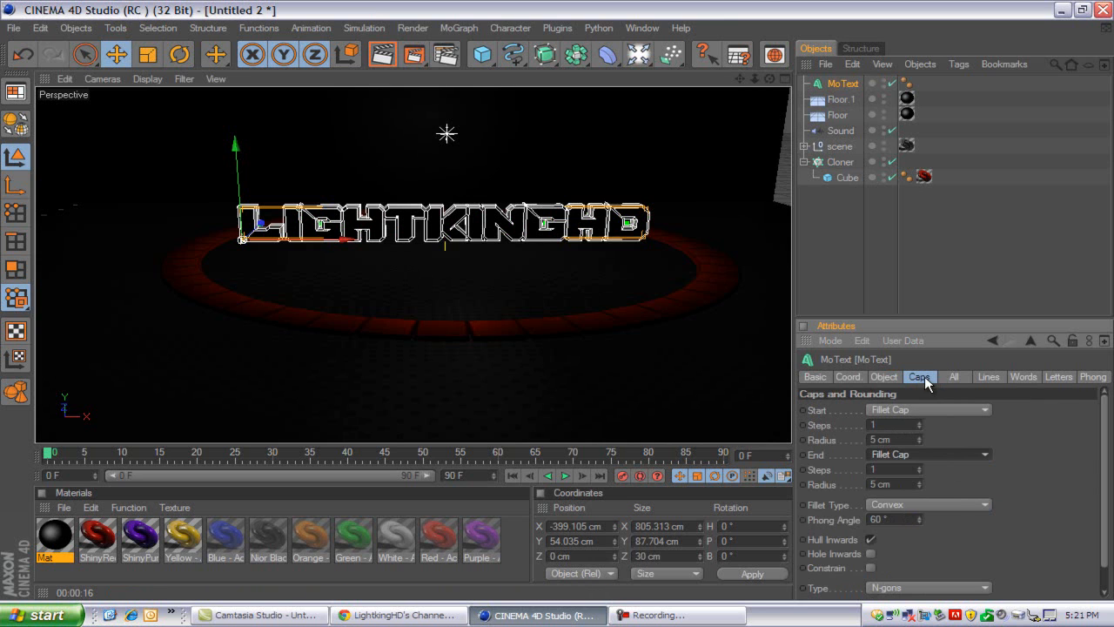
Apply the shiny red material to the MoText, plus the Nior Black material restricted to selection C1.
drag(99, 531, 910, 82)
drag(265, 533, 937, 85)
click(930, 426)
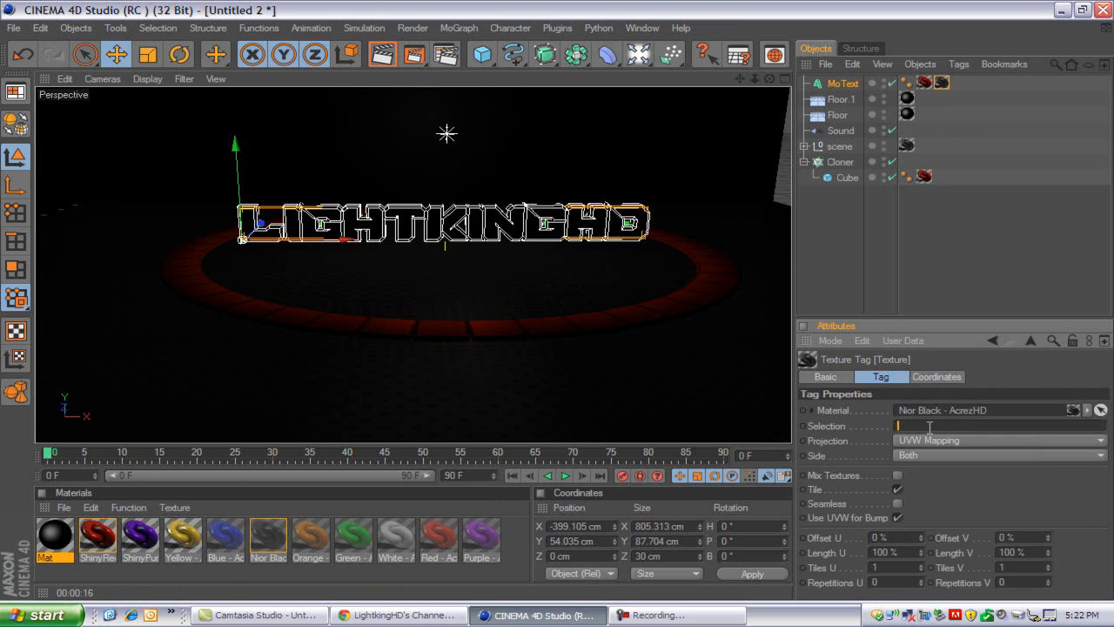
text(C1)
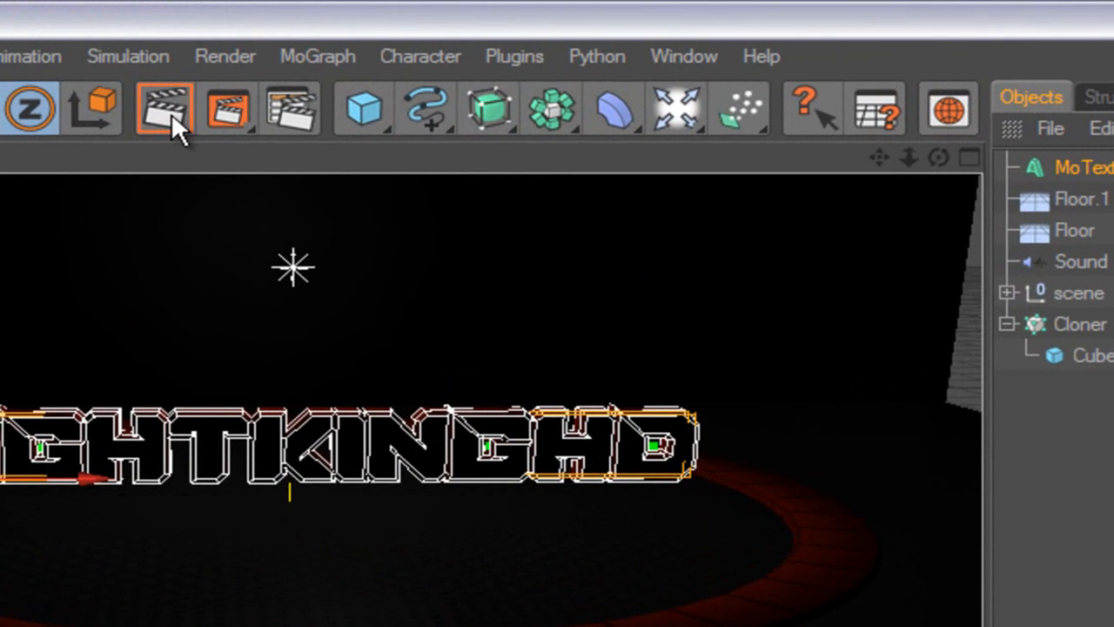
Render the perspective view to check the materials on the text and ring.
click(171, 113)
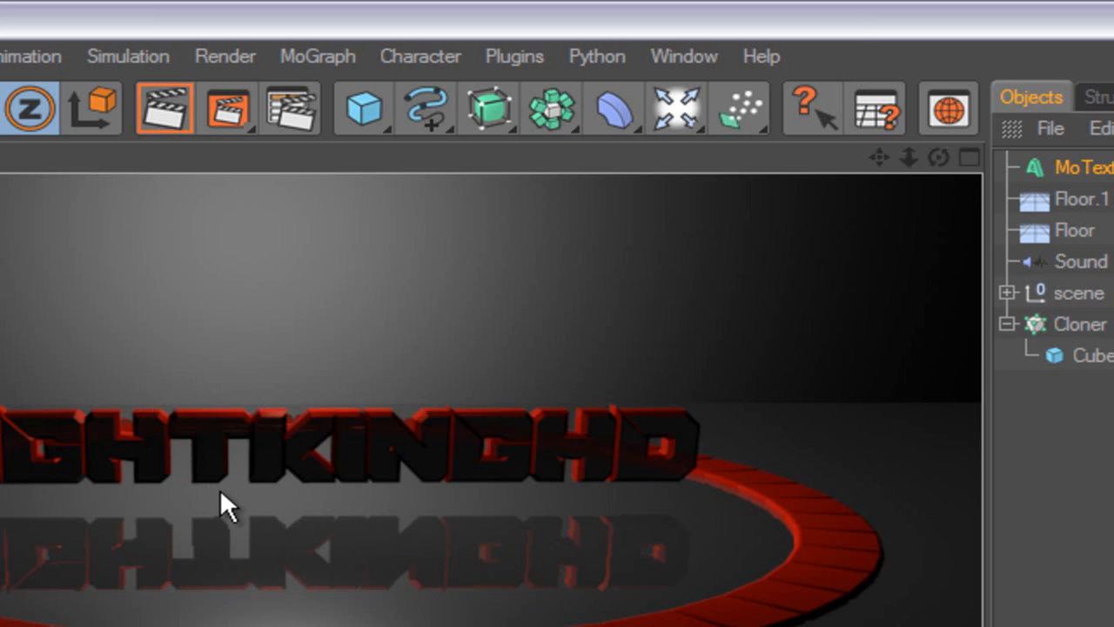
click(878, 149)
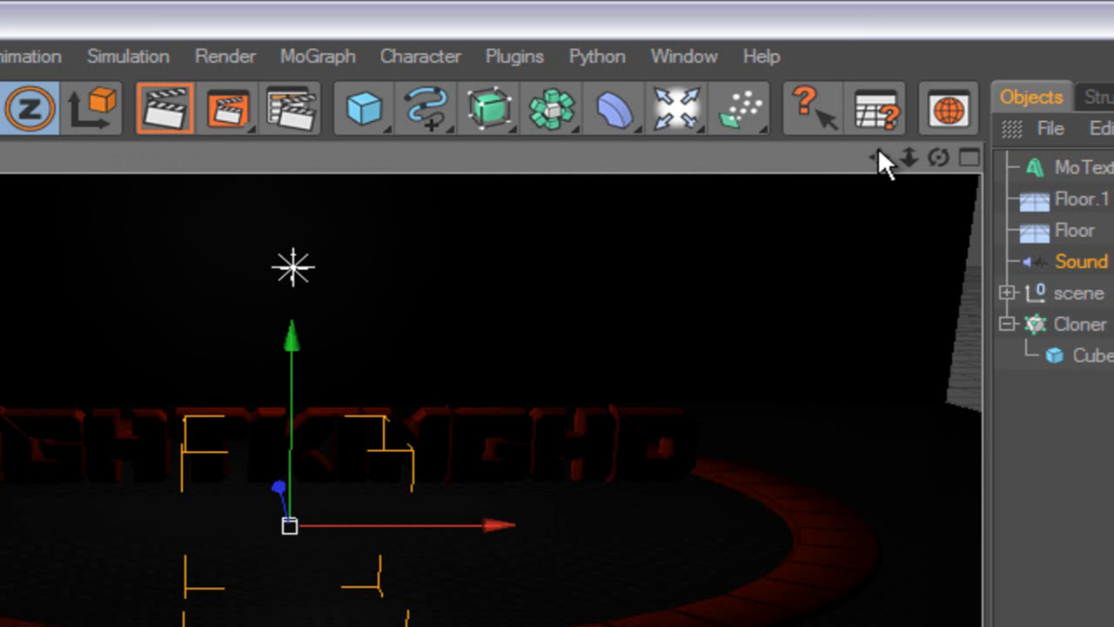
drag(878, 149, 507, 600)
click(907, 156)
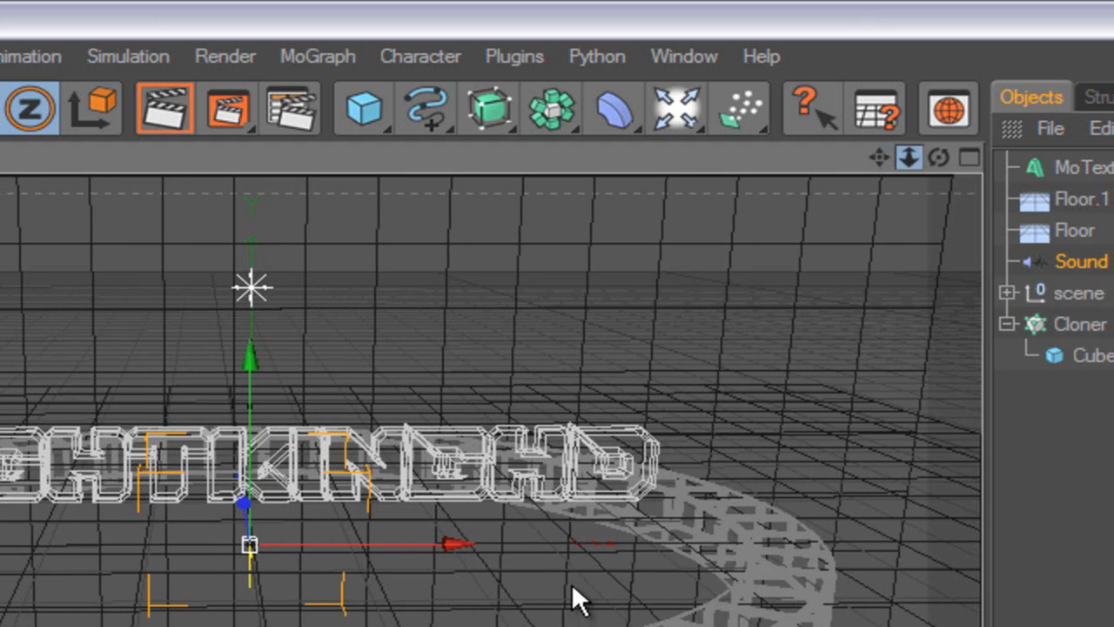
drag(575, 581, 516, 593)
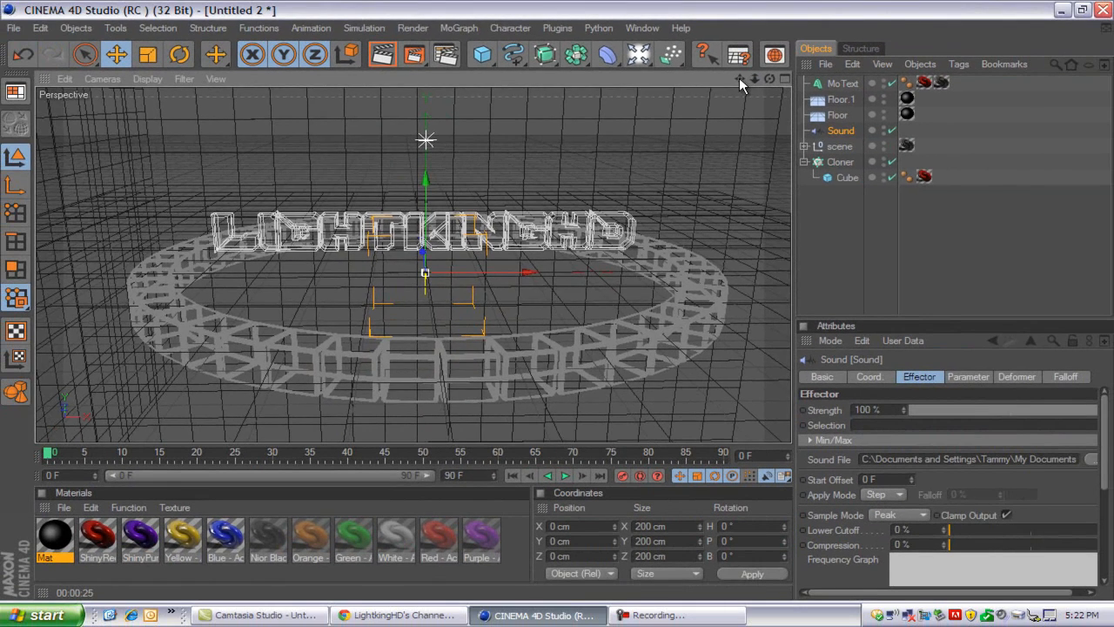
drag(879, 156, 512, 598)
drag(556, 299, 556, 300)
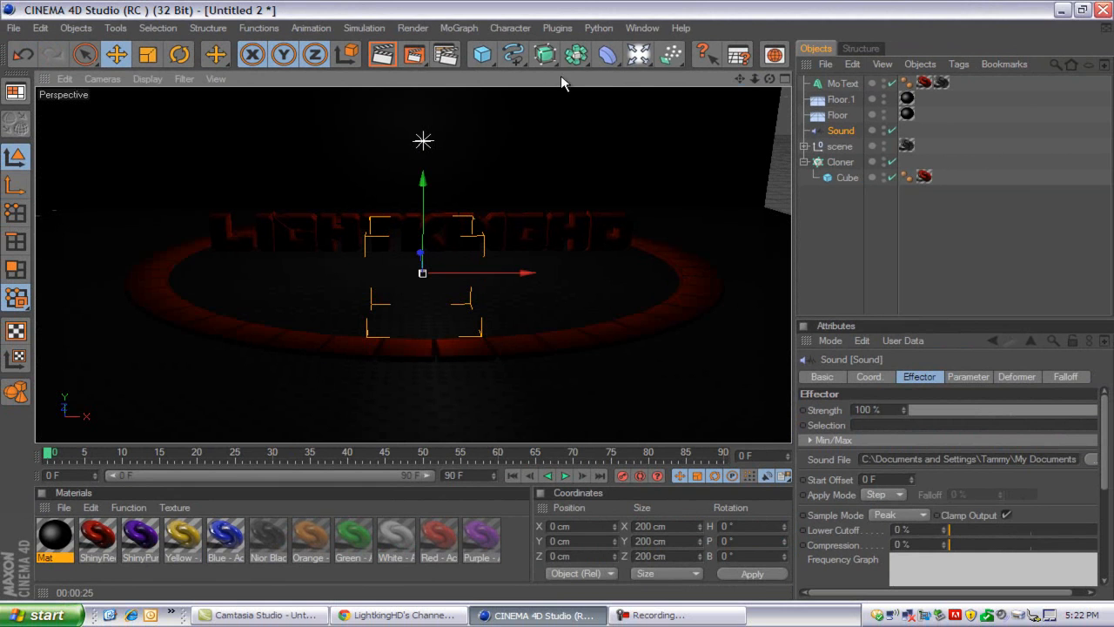
click(659, 615)
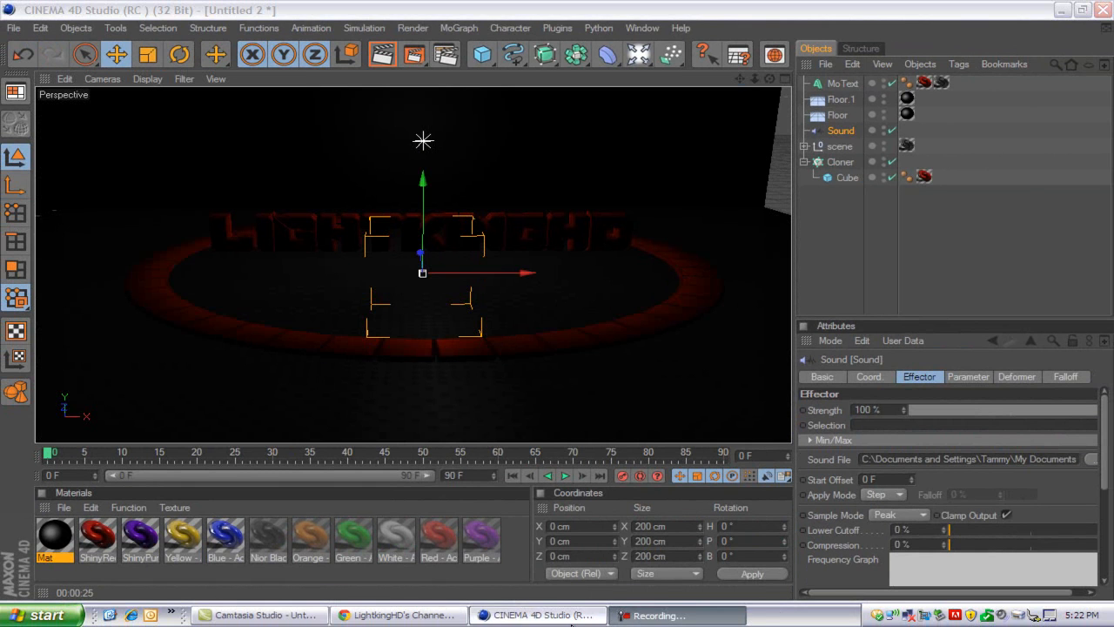
click(577, 614)
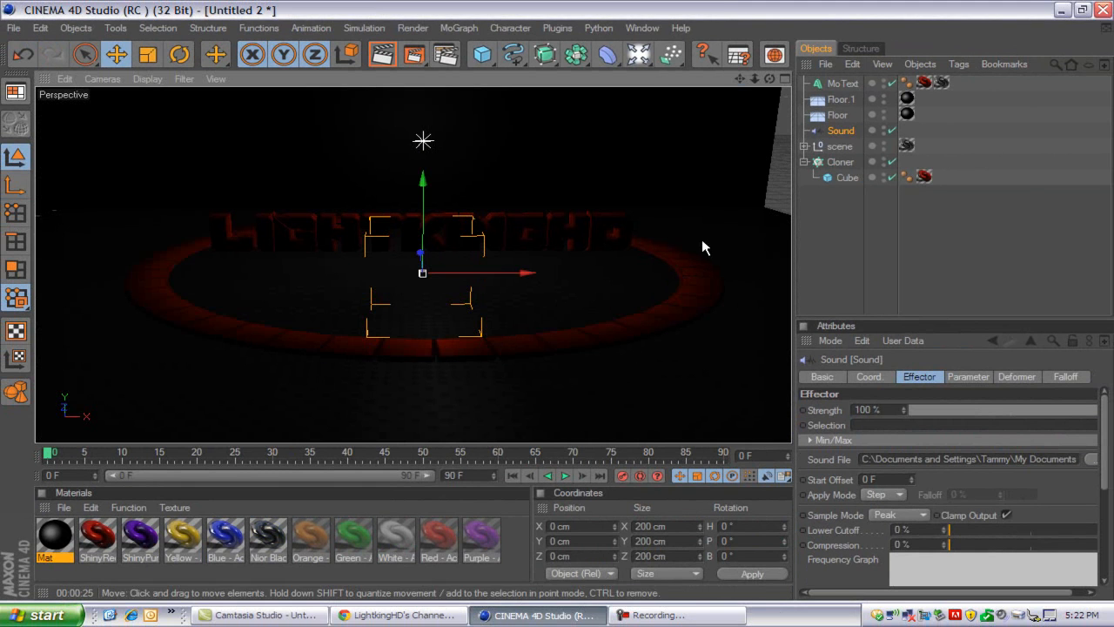